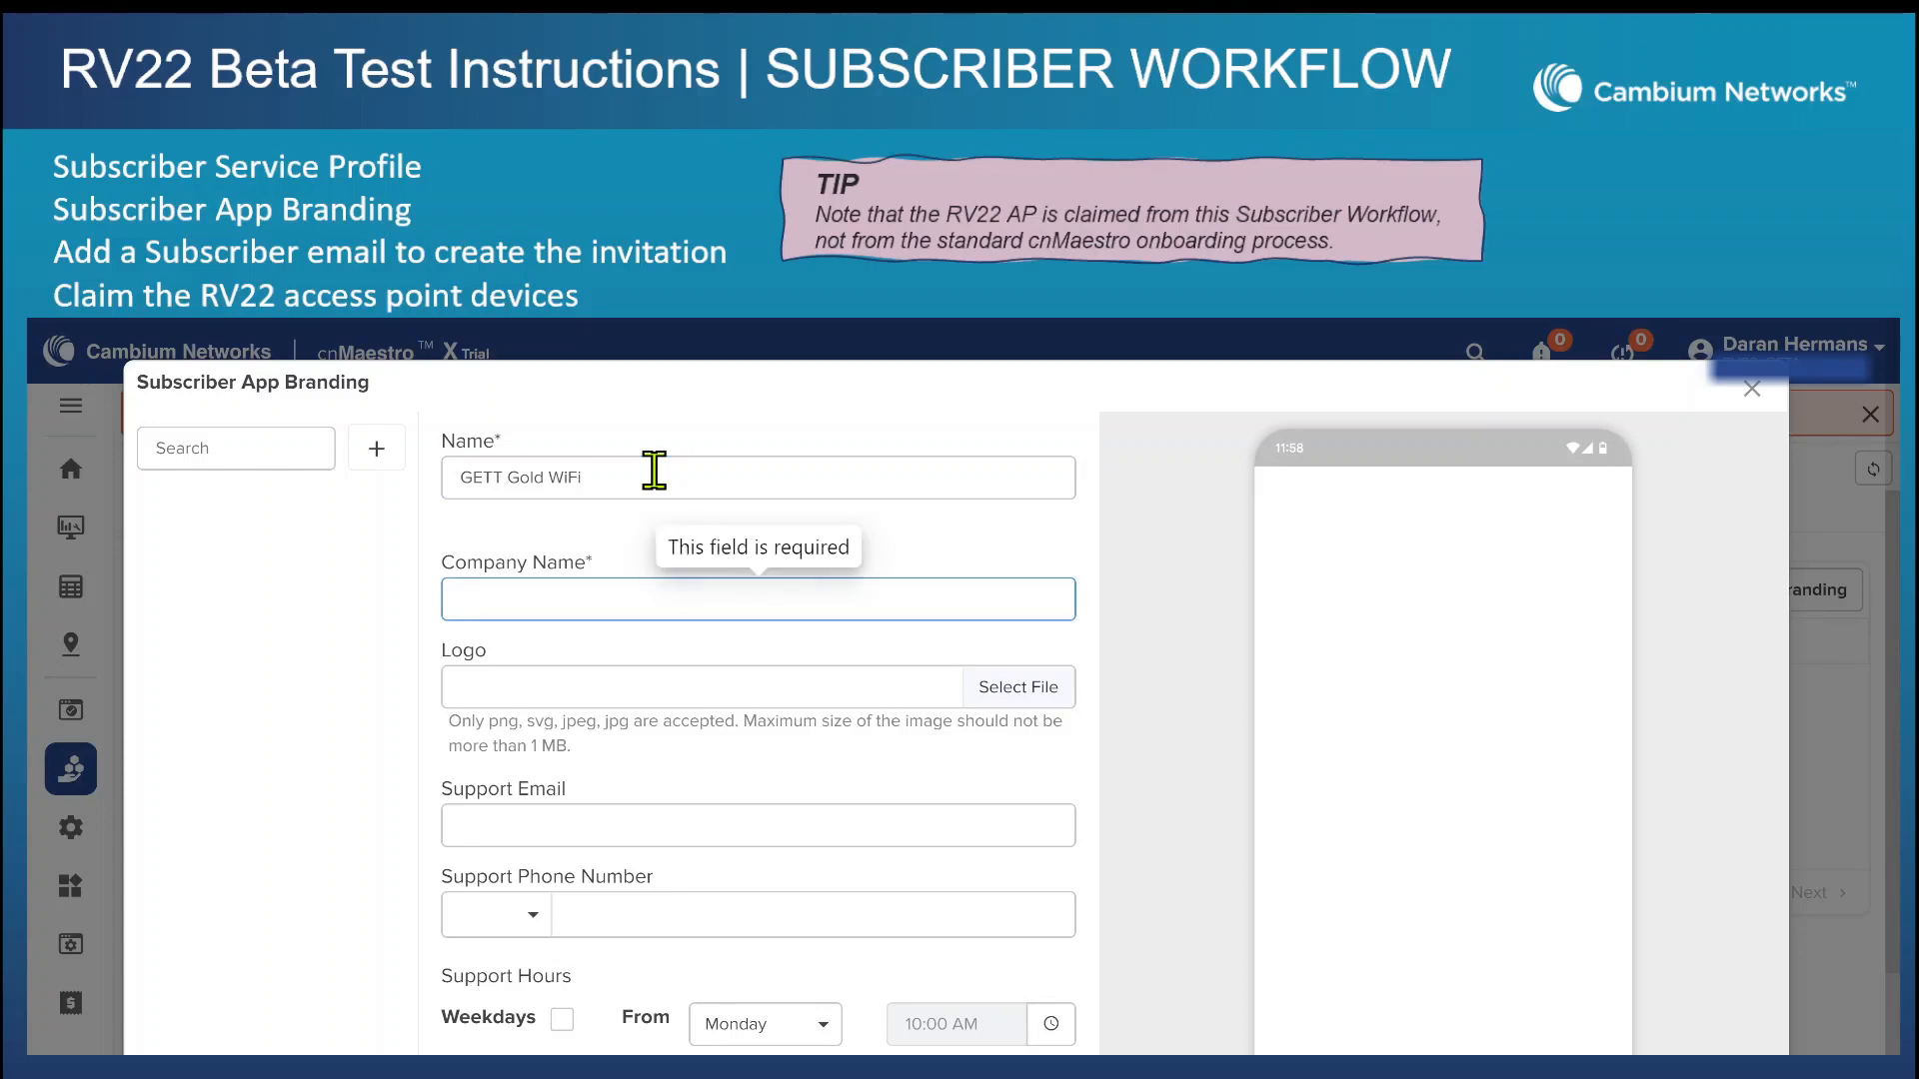
Fill in the branding details with company name GETT Fast Internet, logo GETT Fast Gold.jpg, and the support email and phone number.
type("GETT Fast Internet")
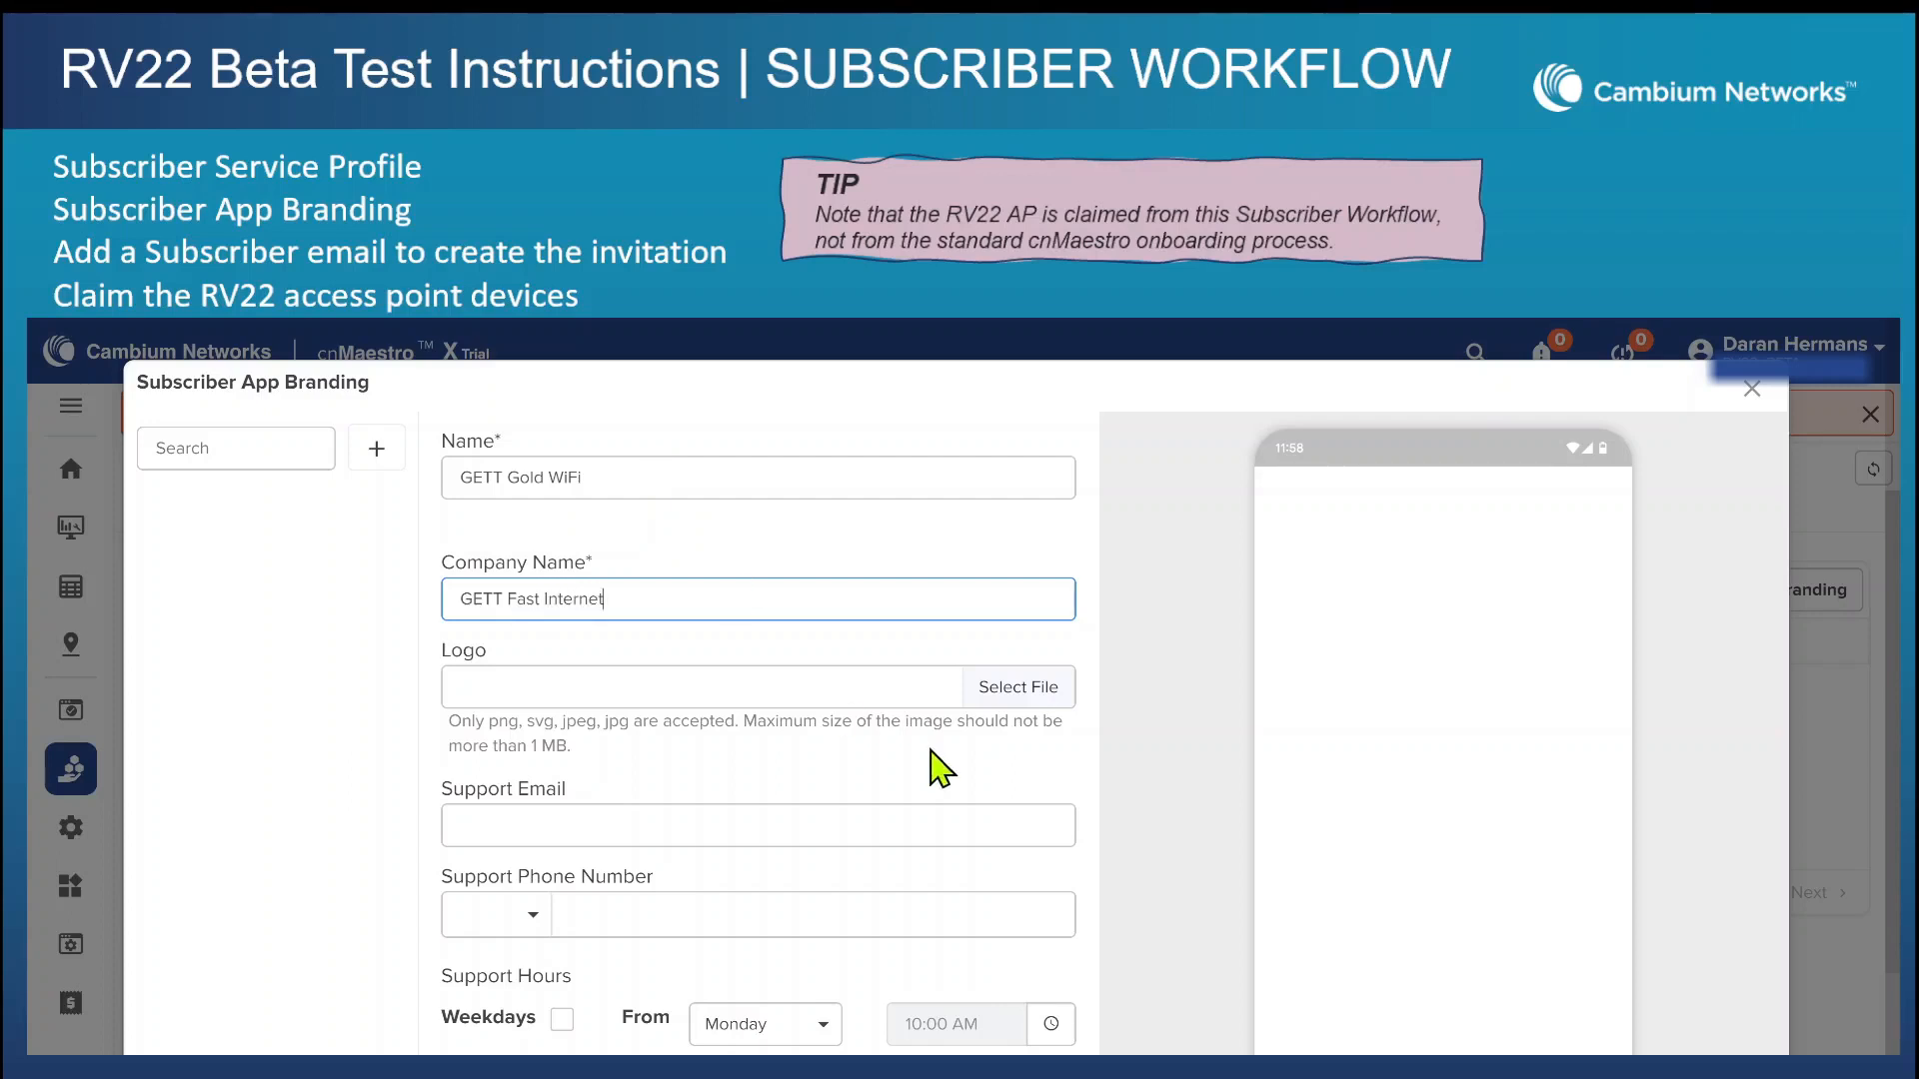
left_click(1045, 694)
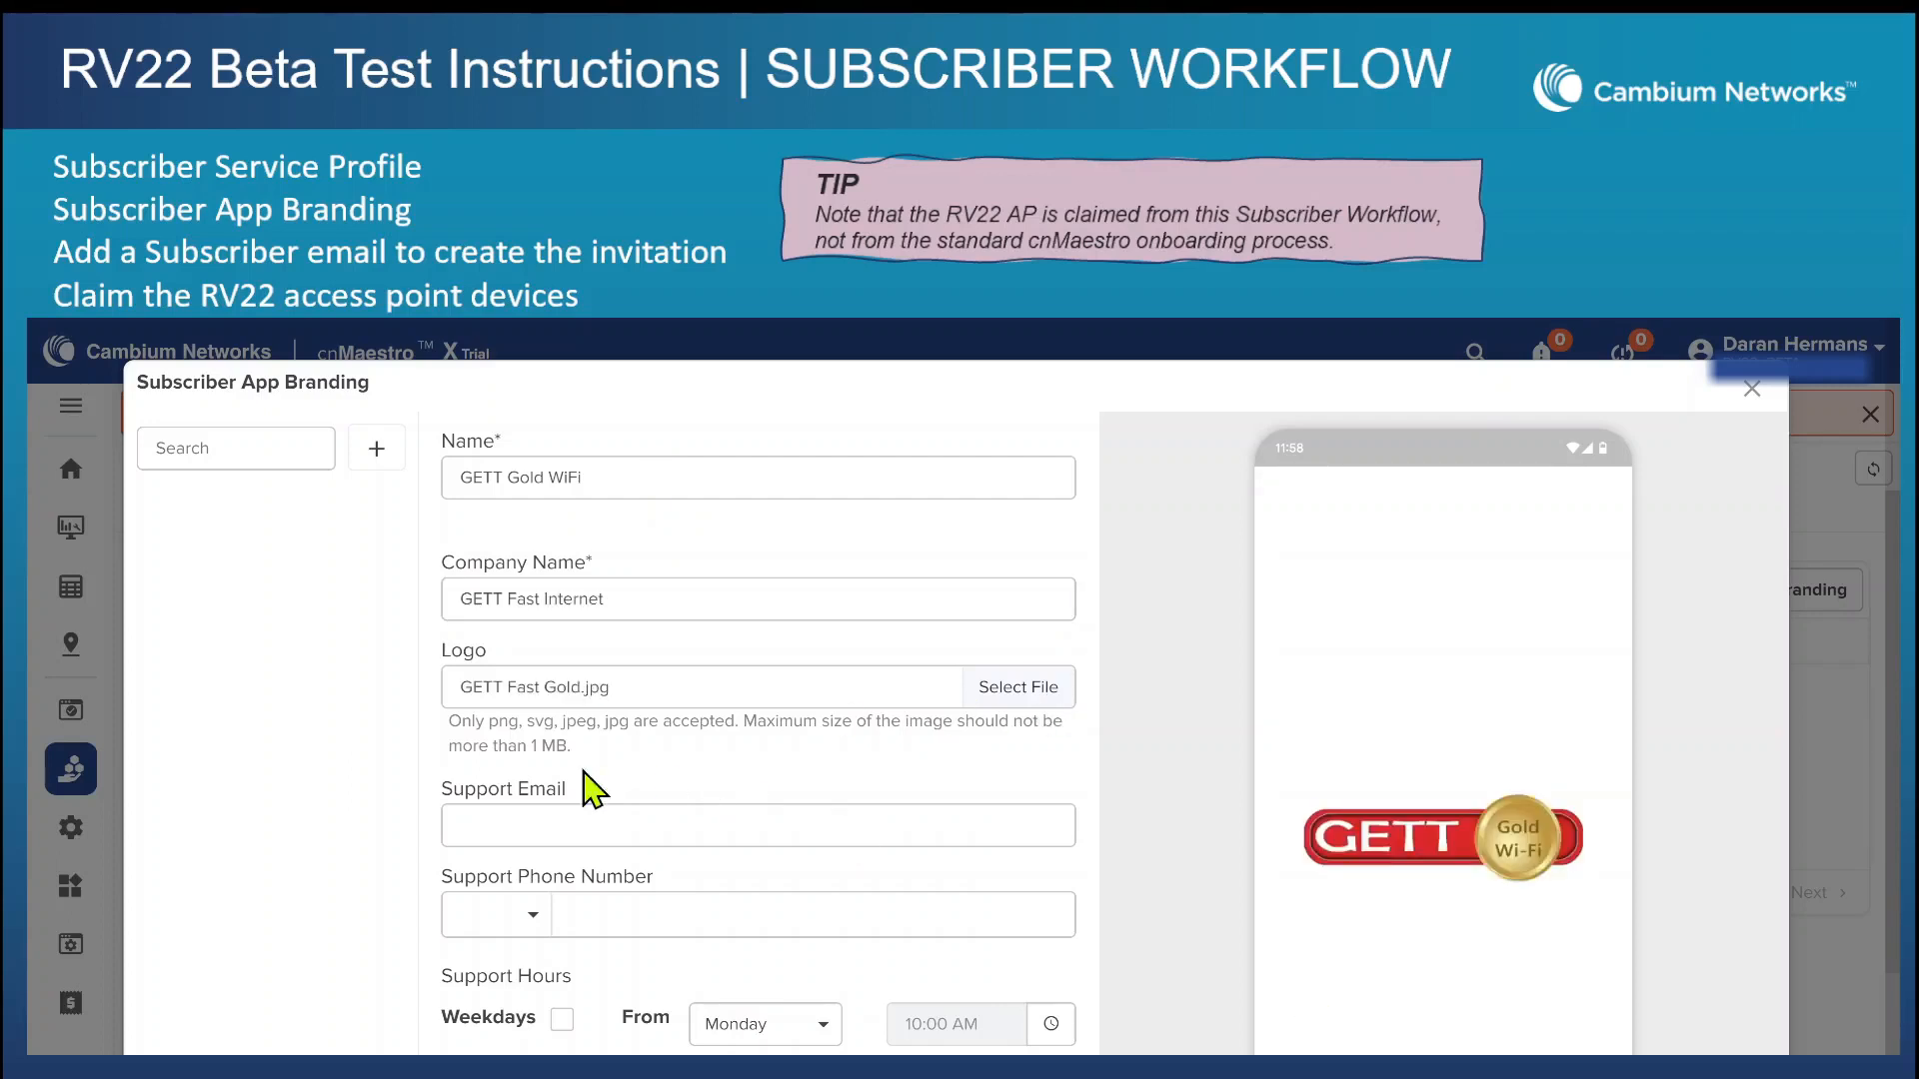
left_click(637, 827)
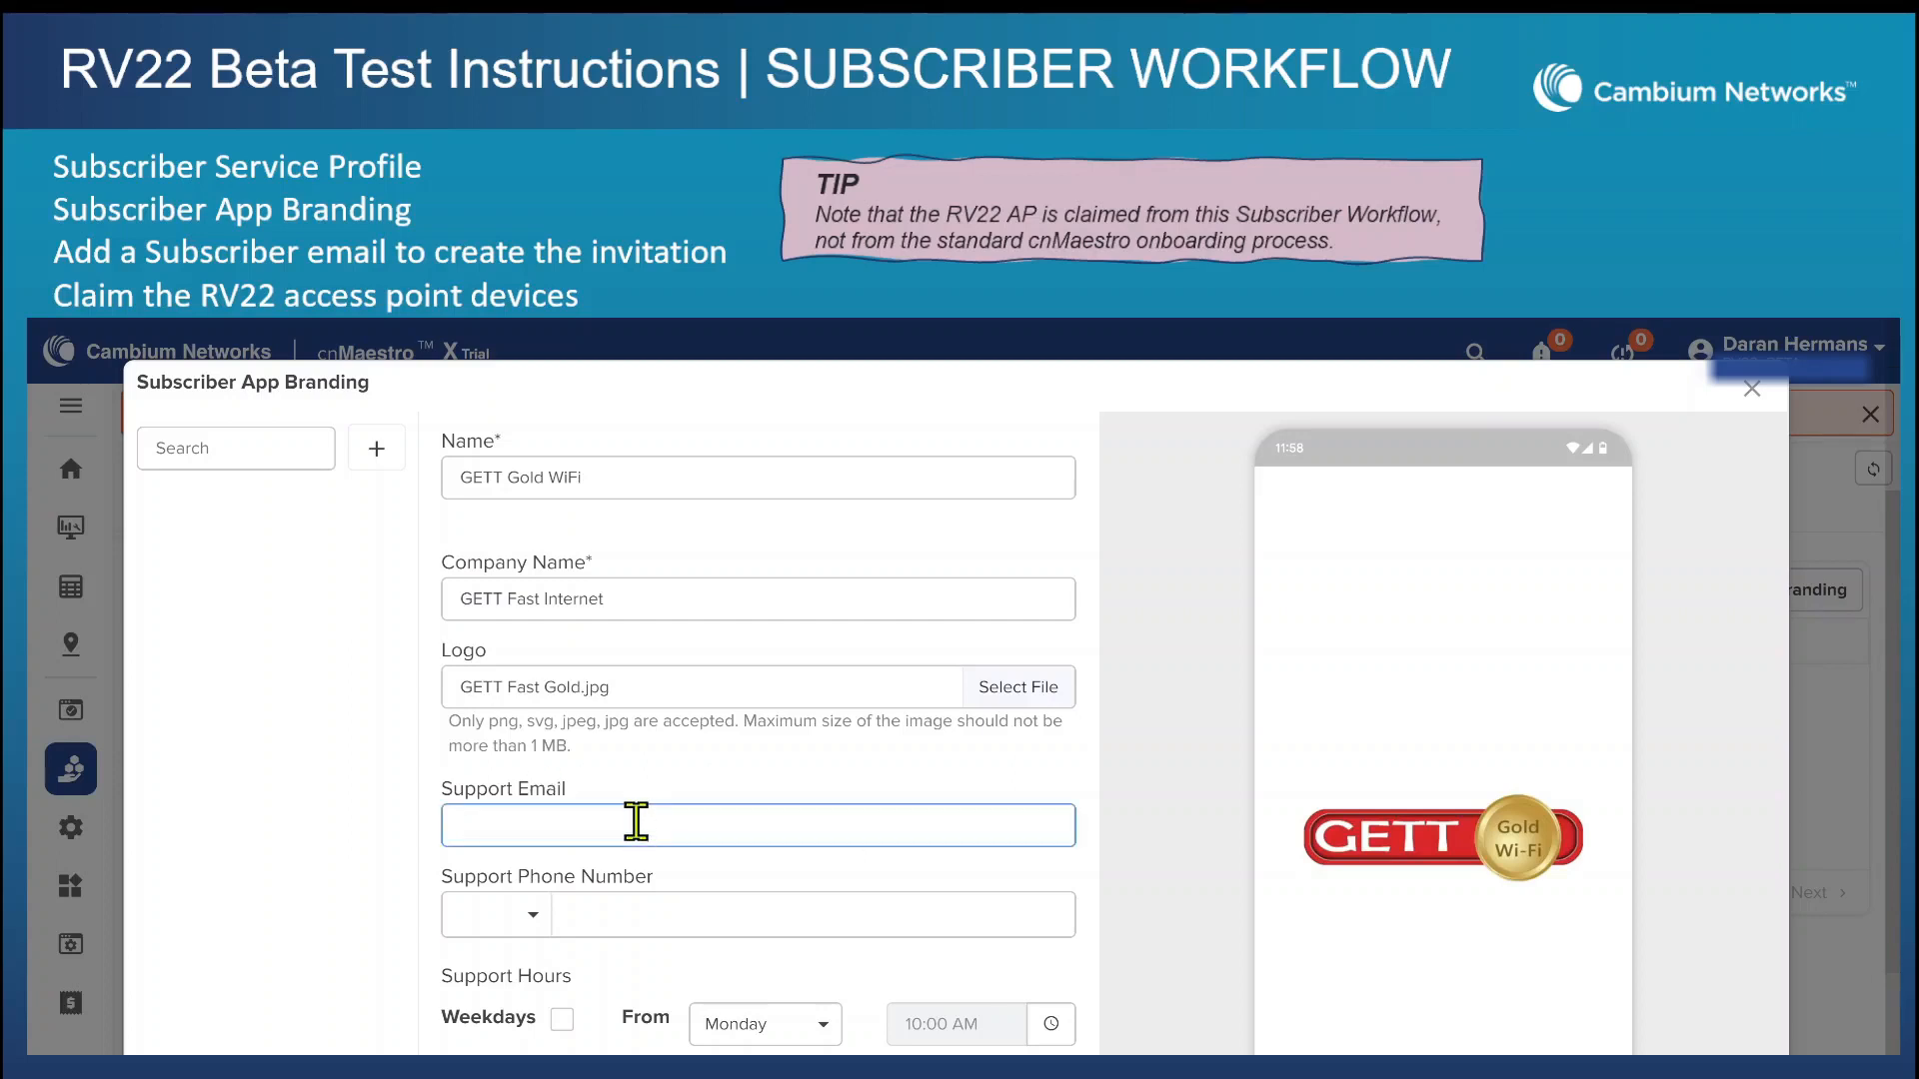
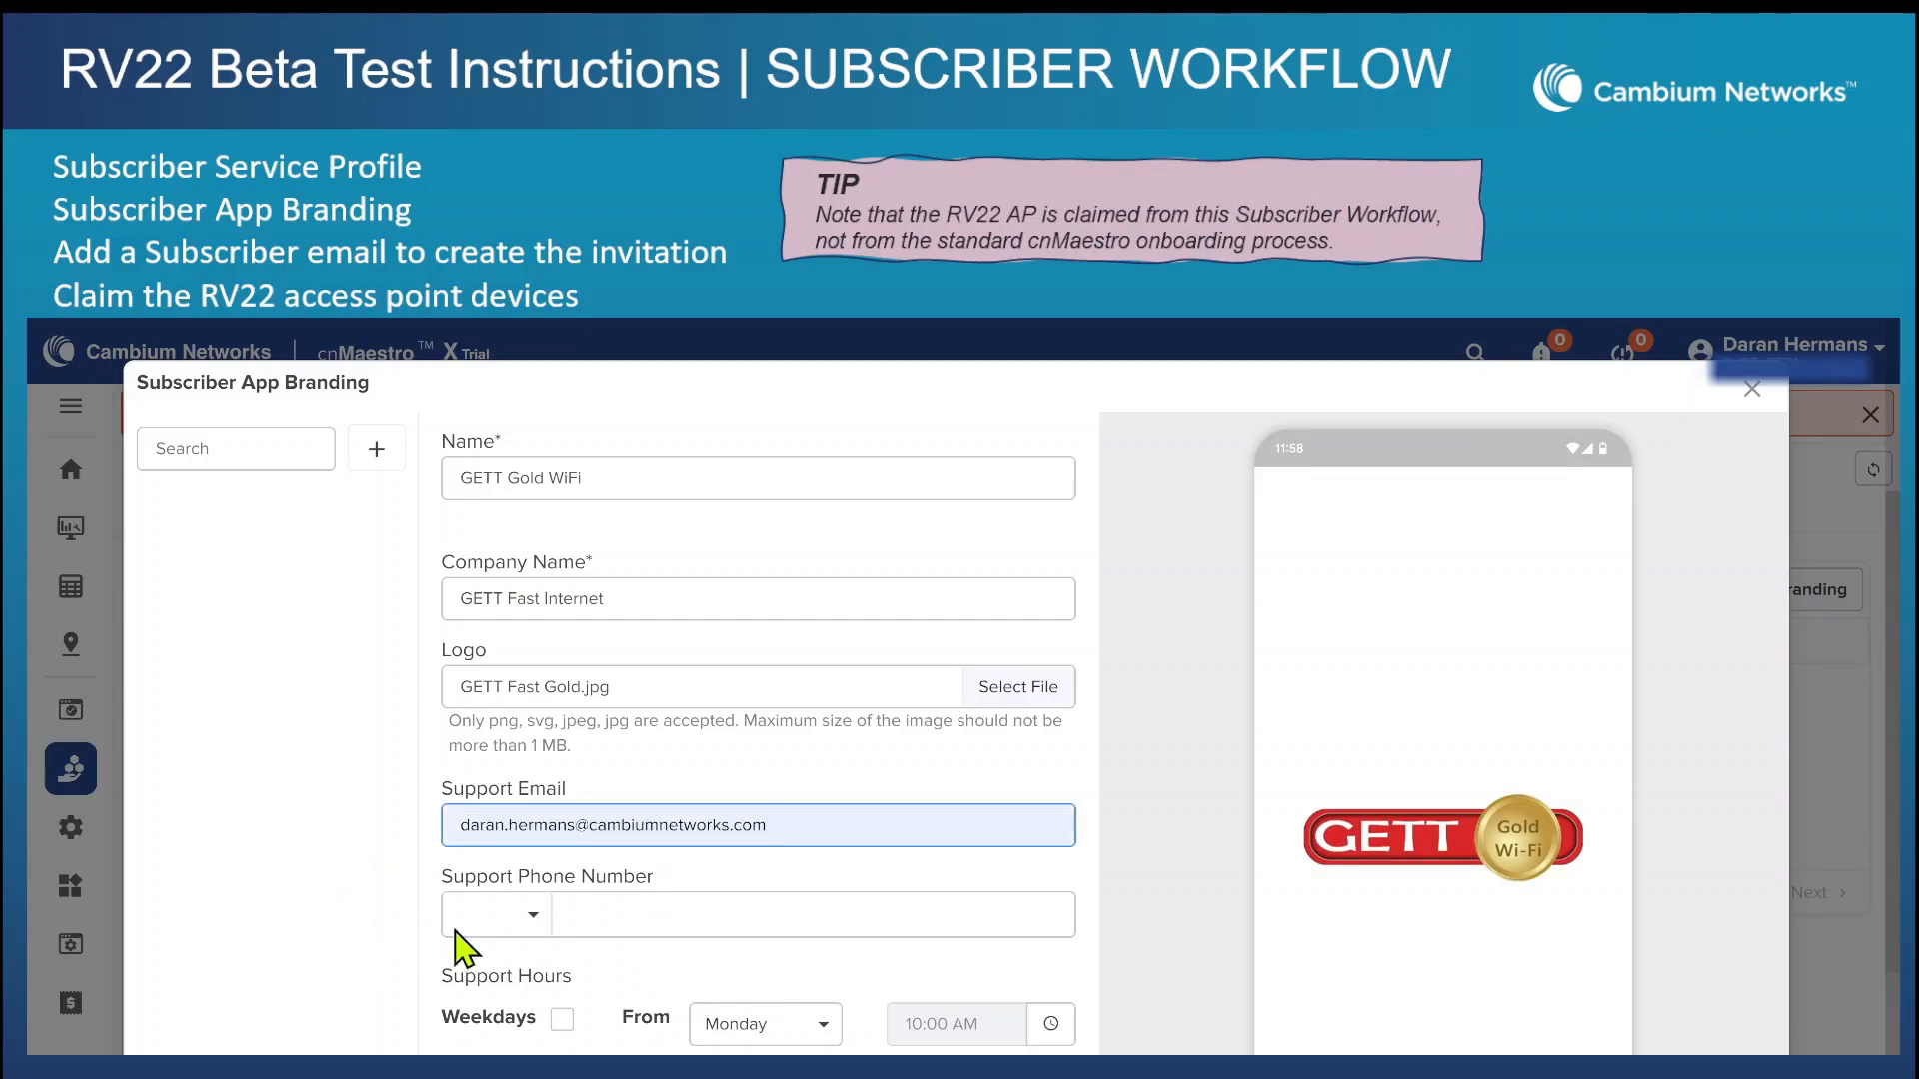
left_click(608, 912)
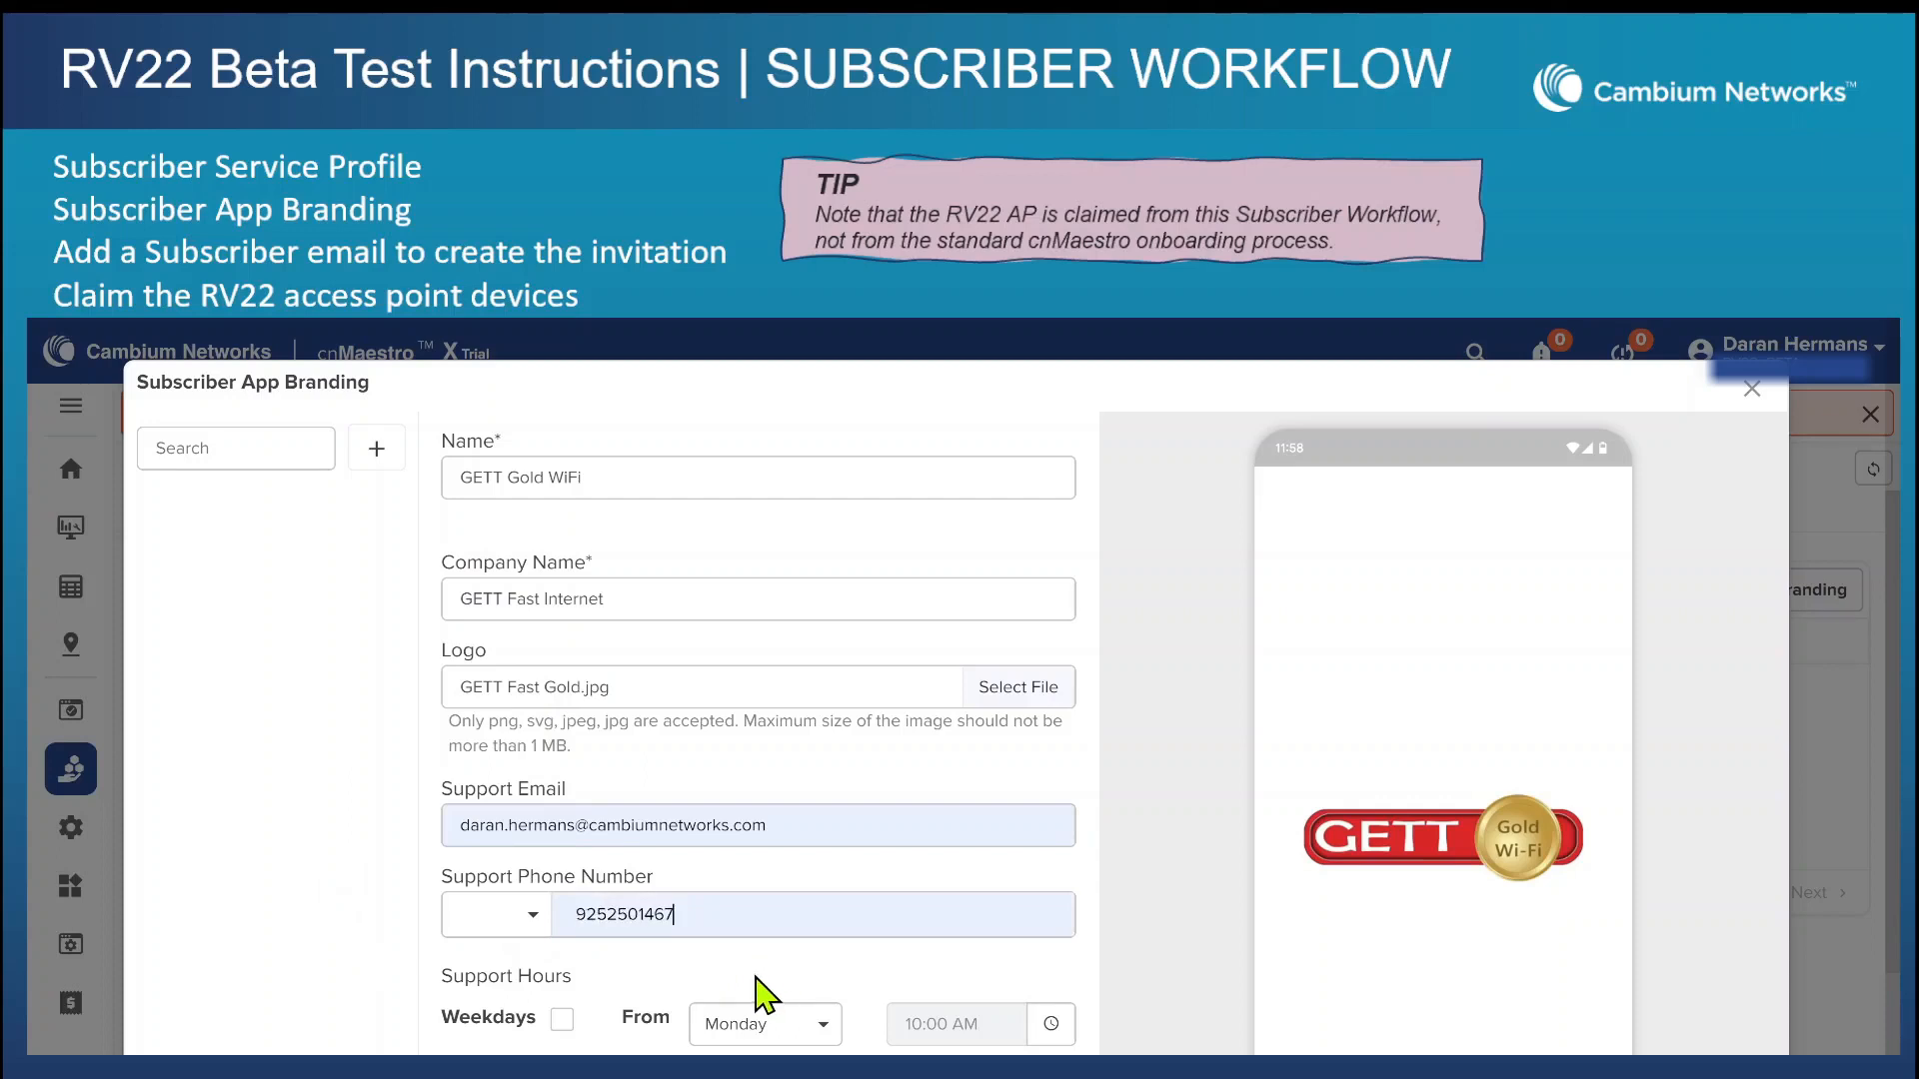
Enable weekday and weekend support hours, and set the Monday to Friday hours to 07:00 AM to 09:00 PM.
scroll(193, 805, "down", 2)
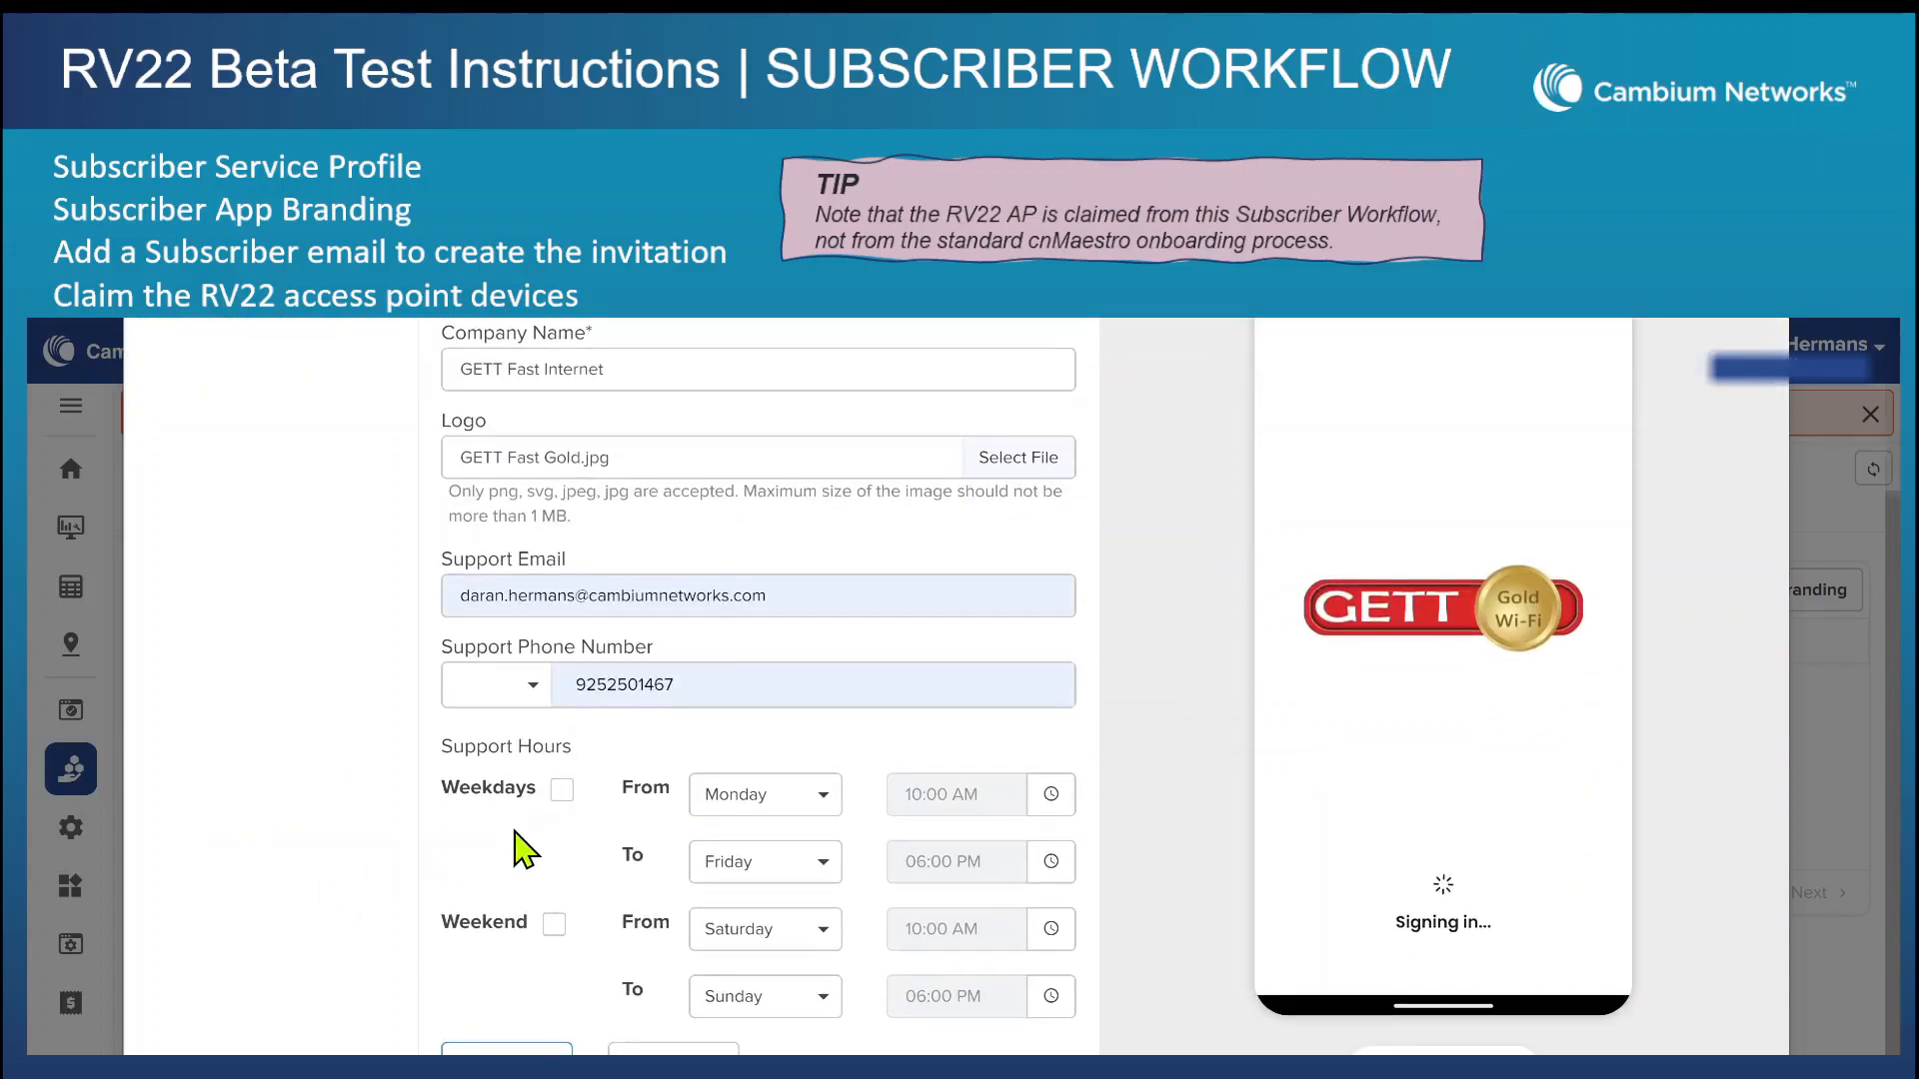
left_click(559, 792)
left_click(555, 925)
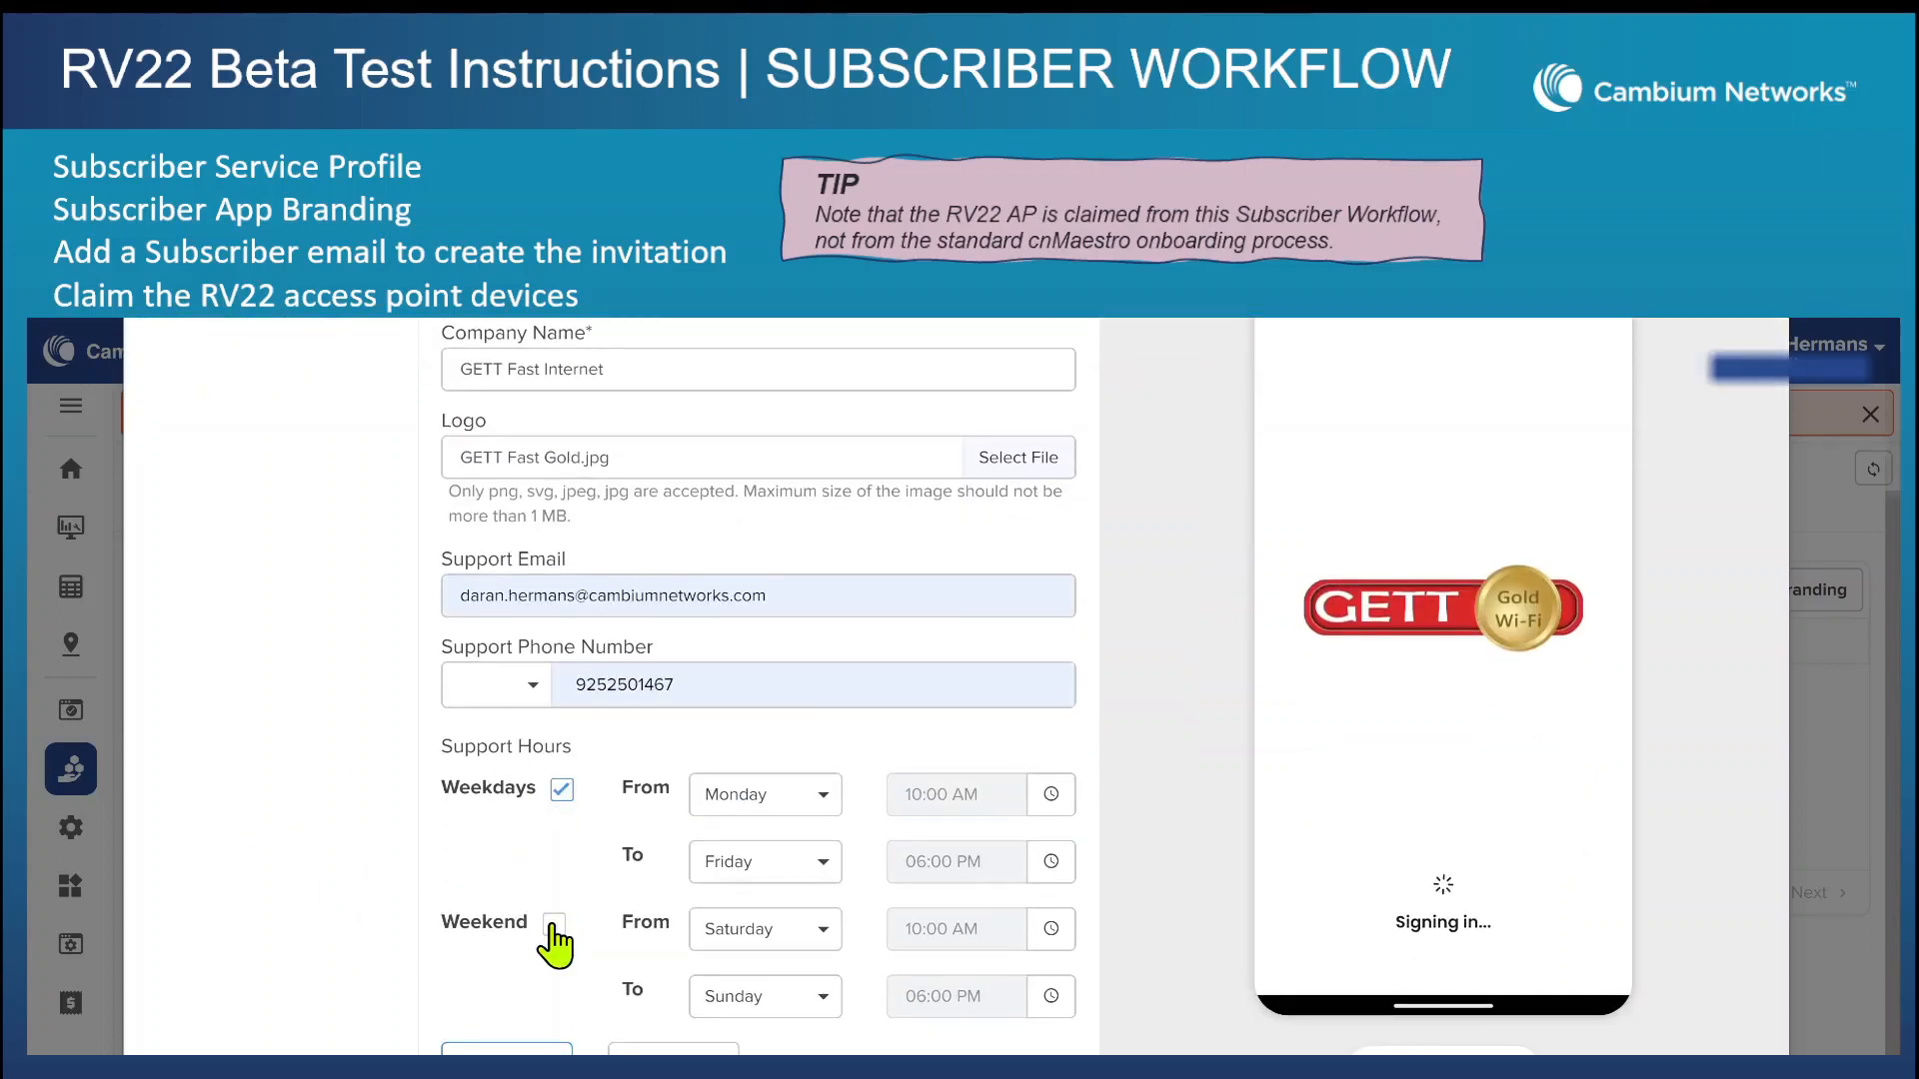
left_click(1049, 794)
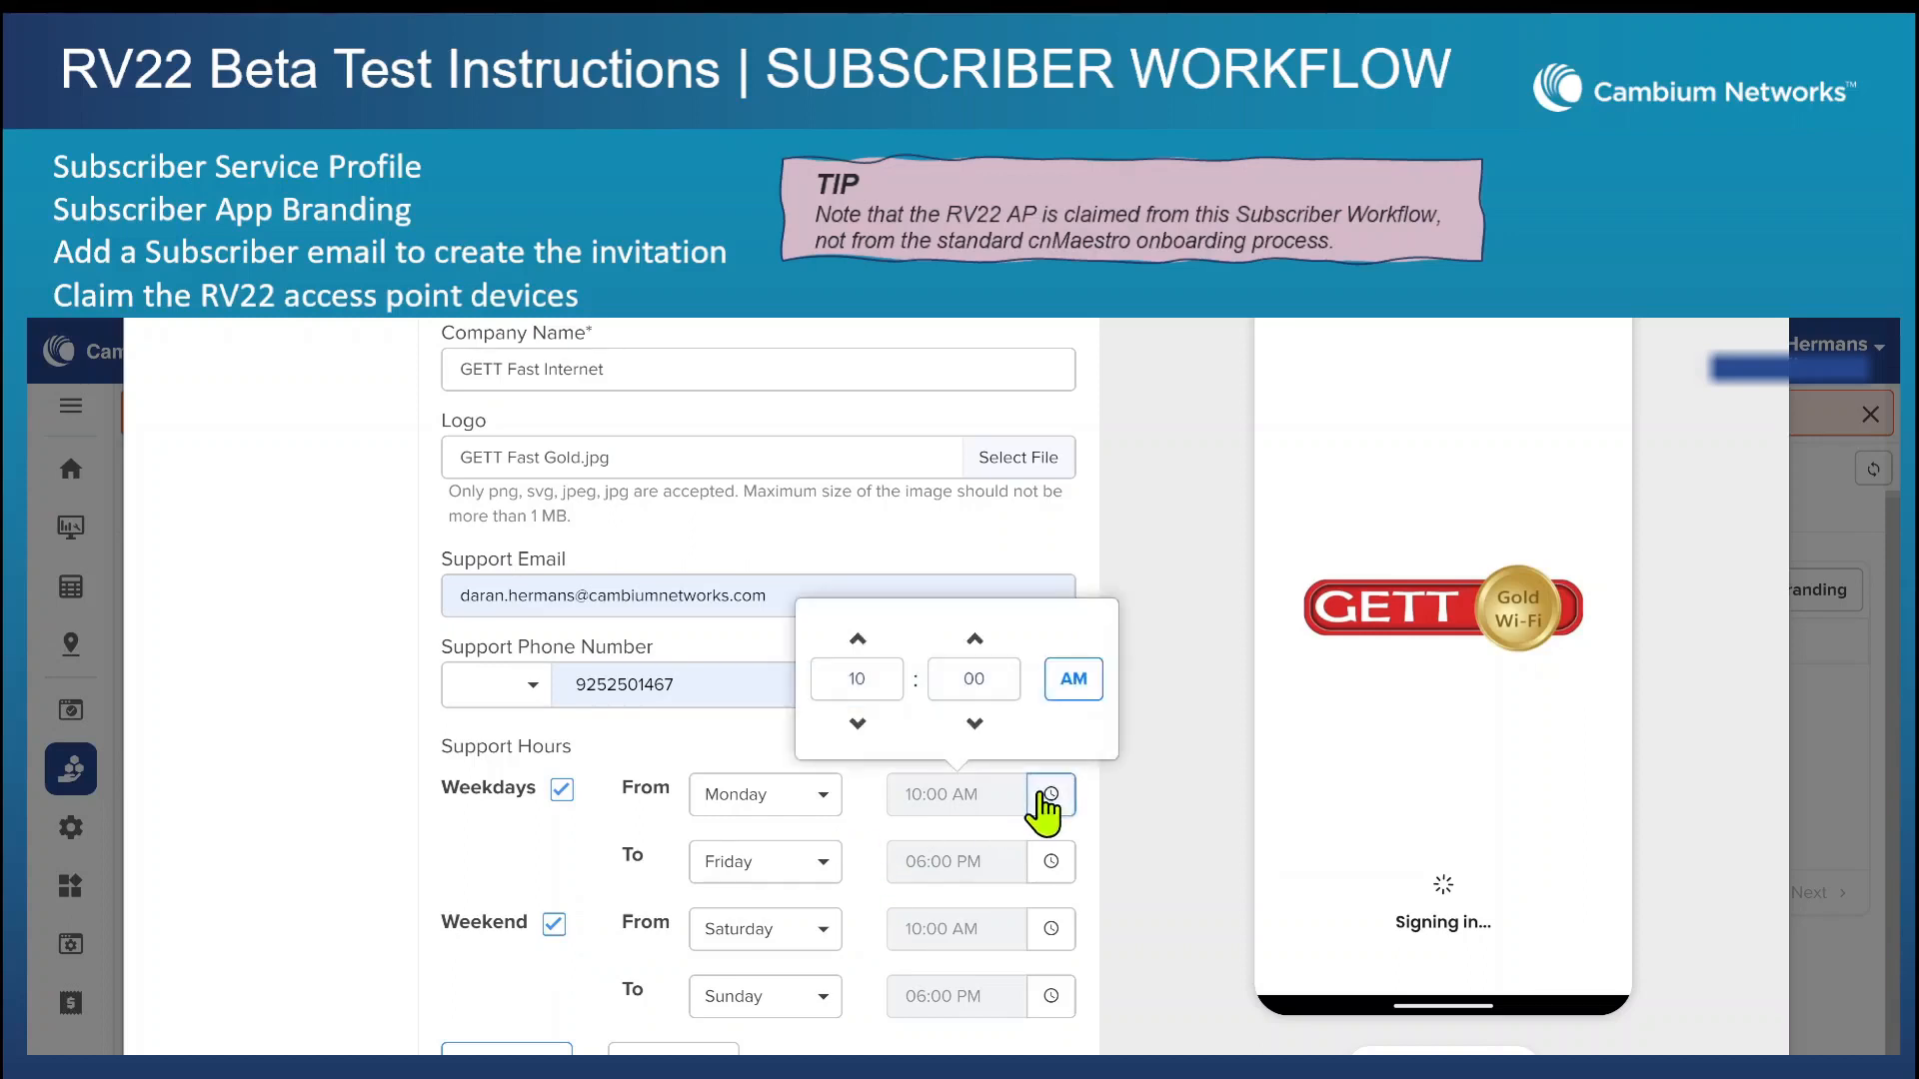
left_click(858, 724)
left_click(1051, 861)
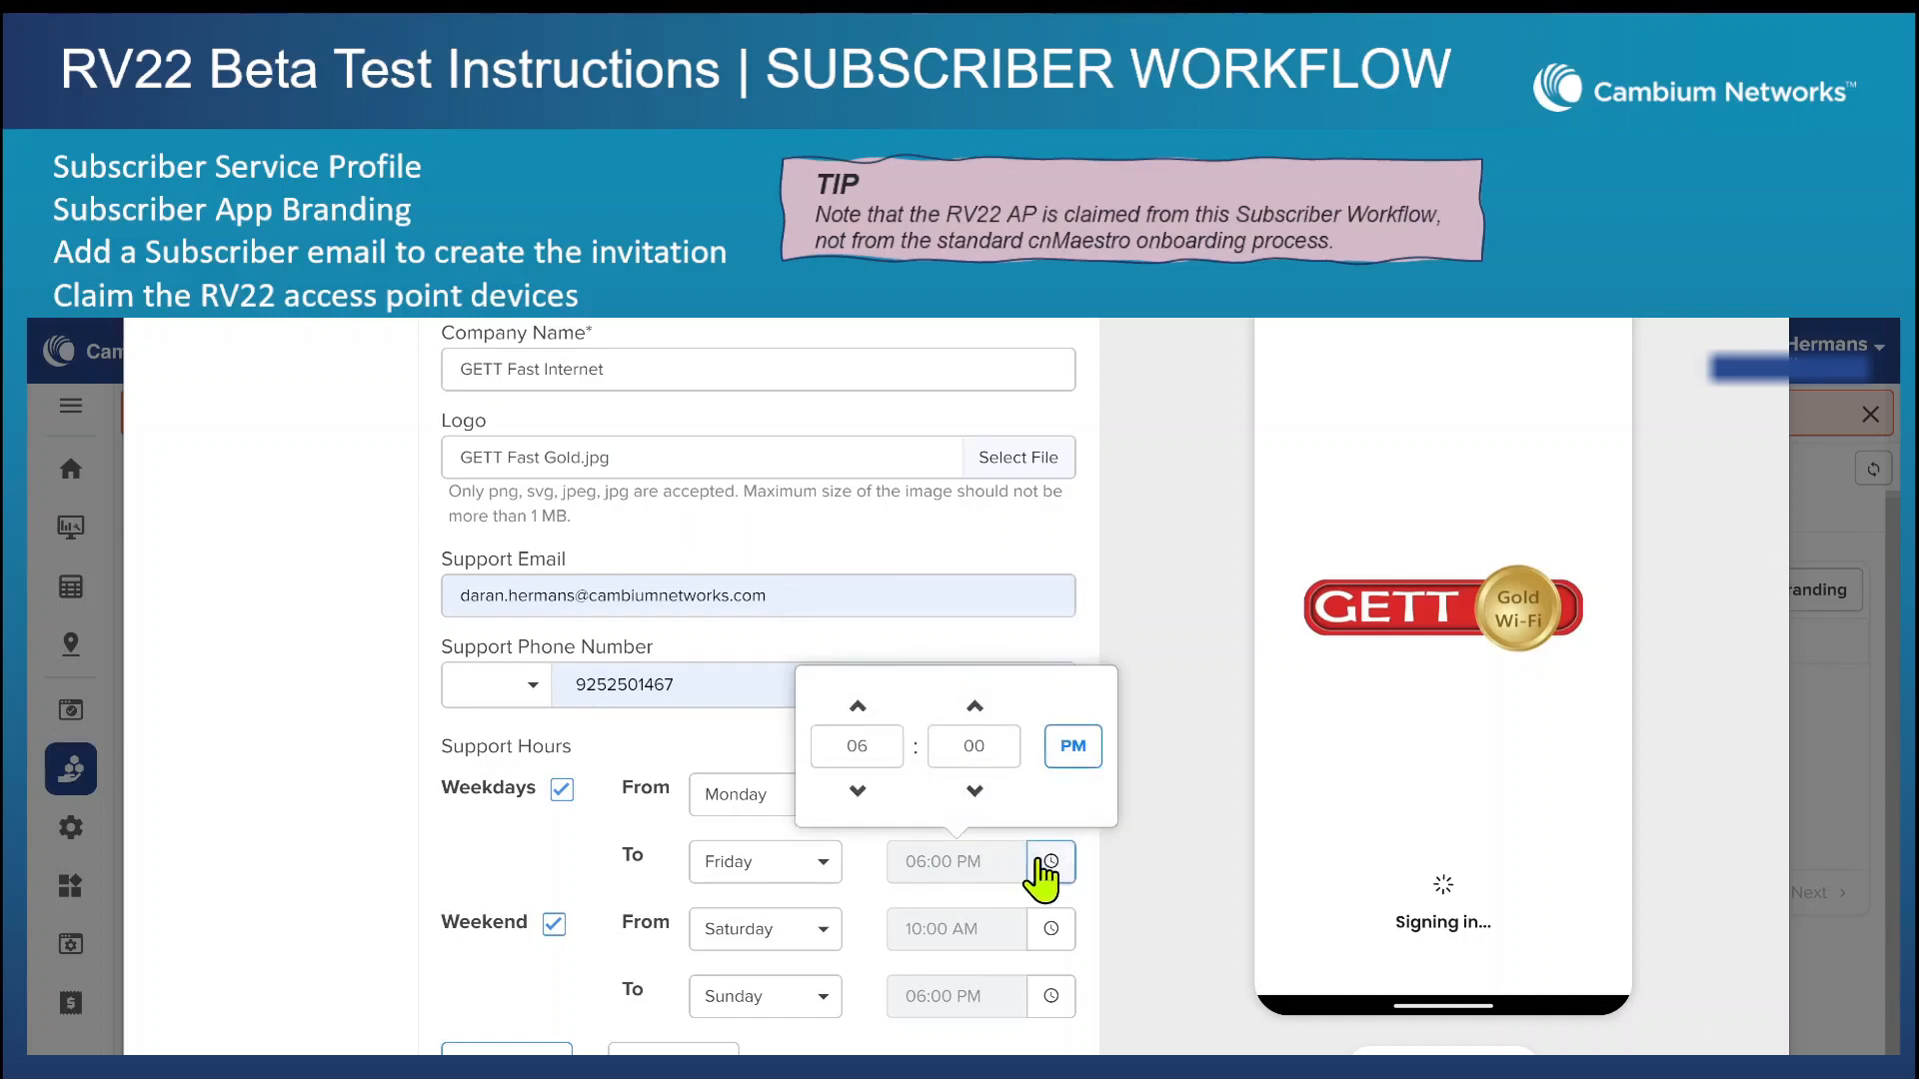
left_click(860, 712)
left_click(860, 712)
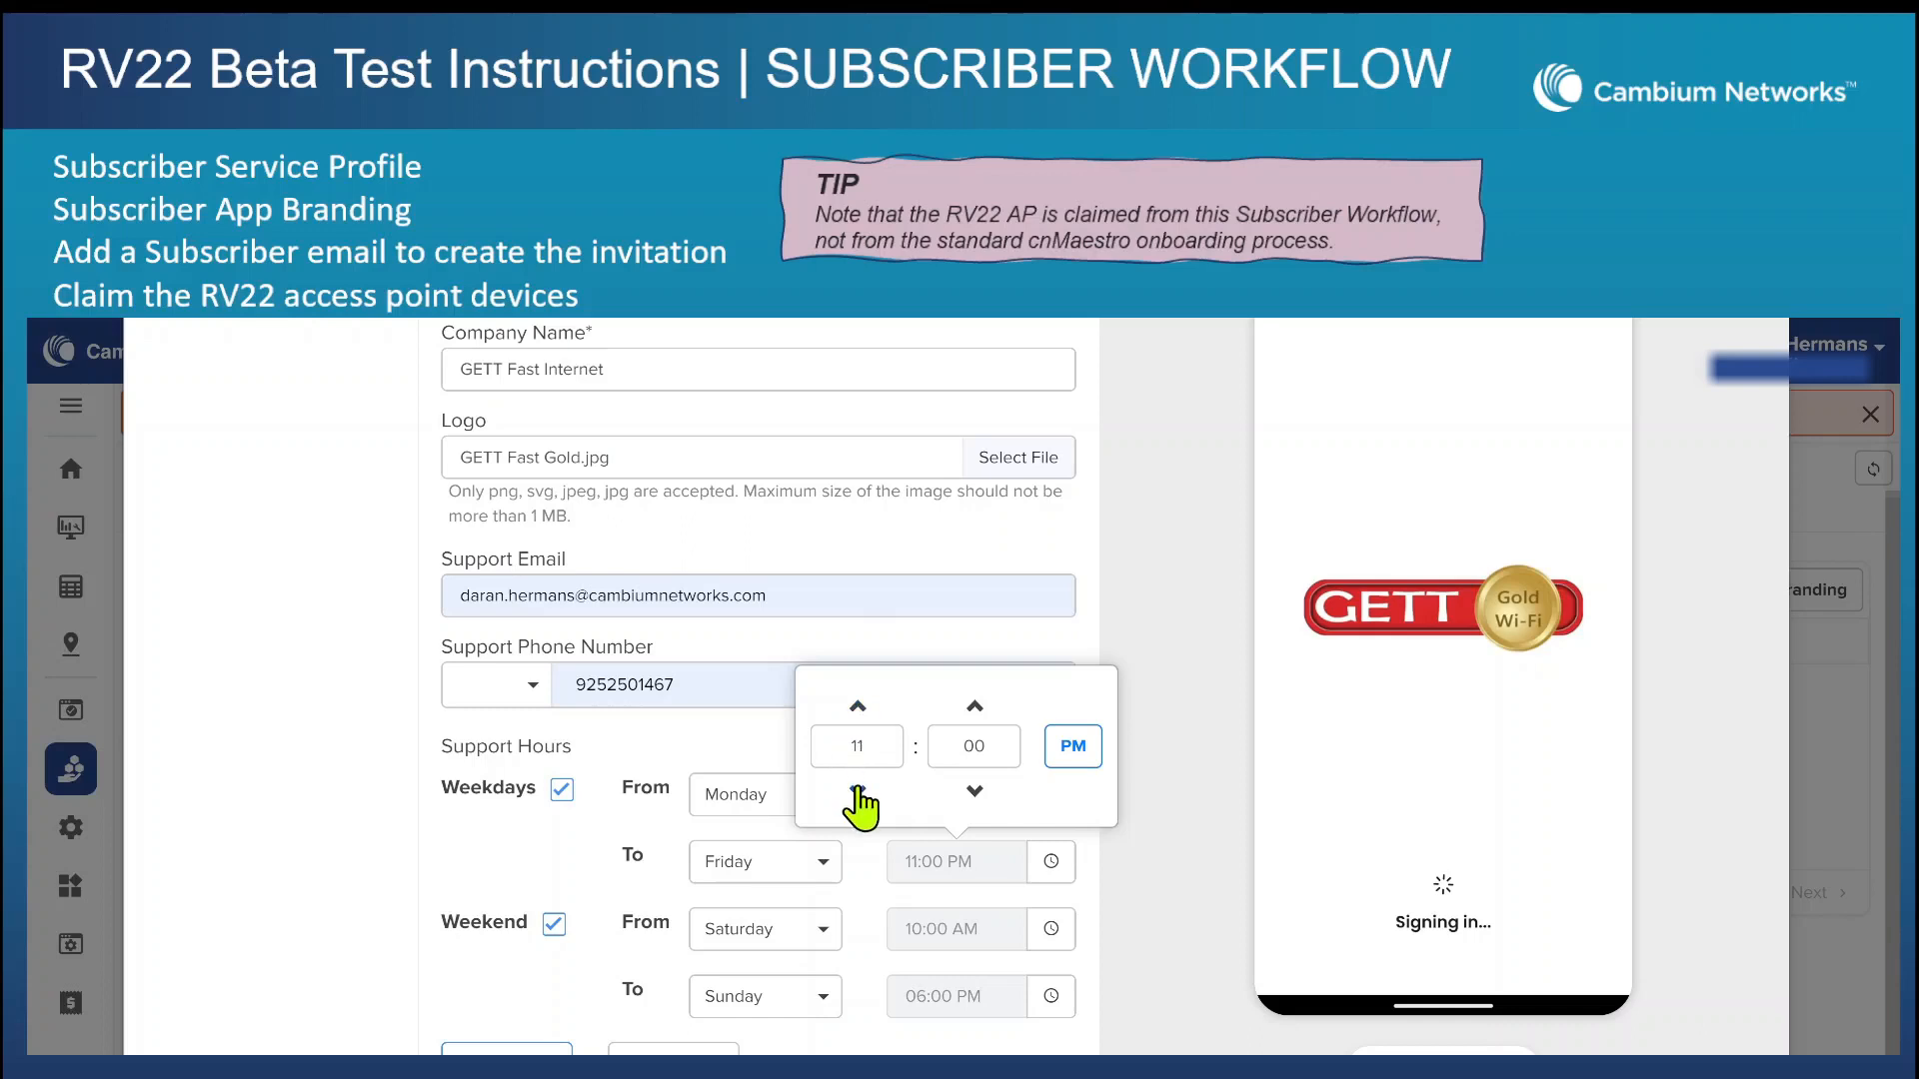
left_click(856, 791)
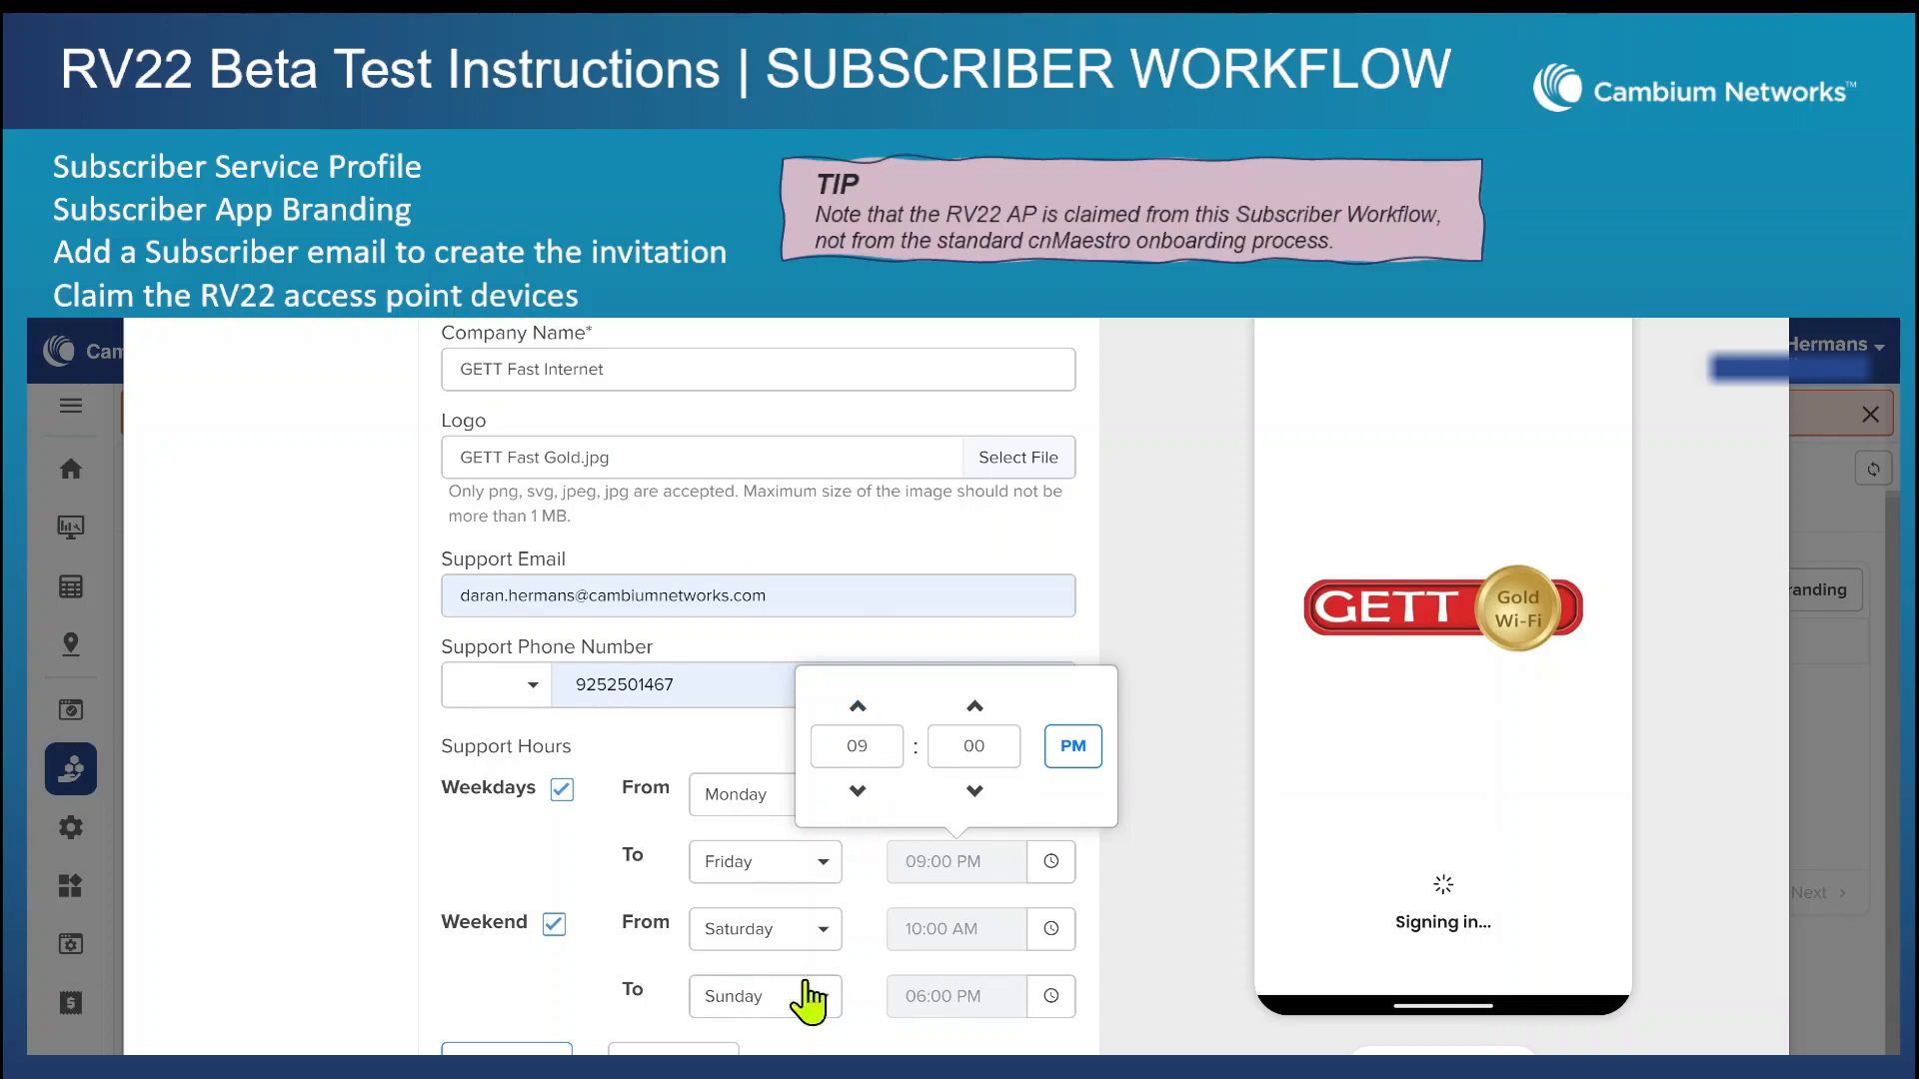
Set the start of the weekend support hours to 08:00 AM.
left_click(1050, 929)
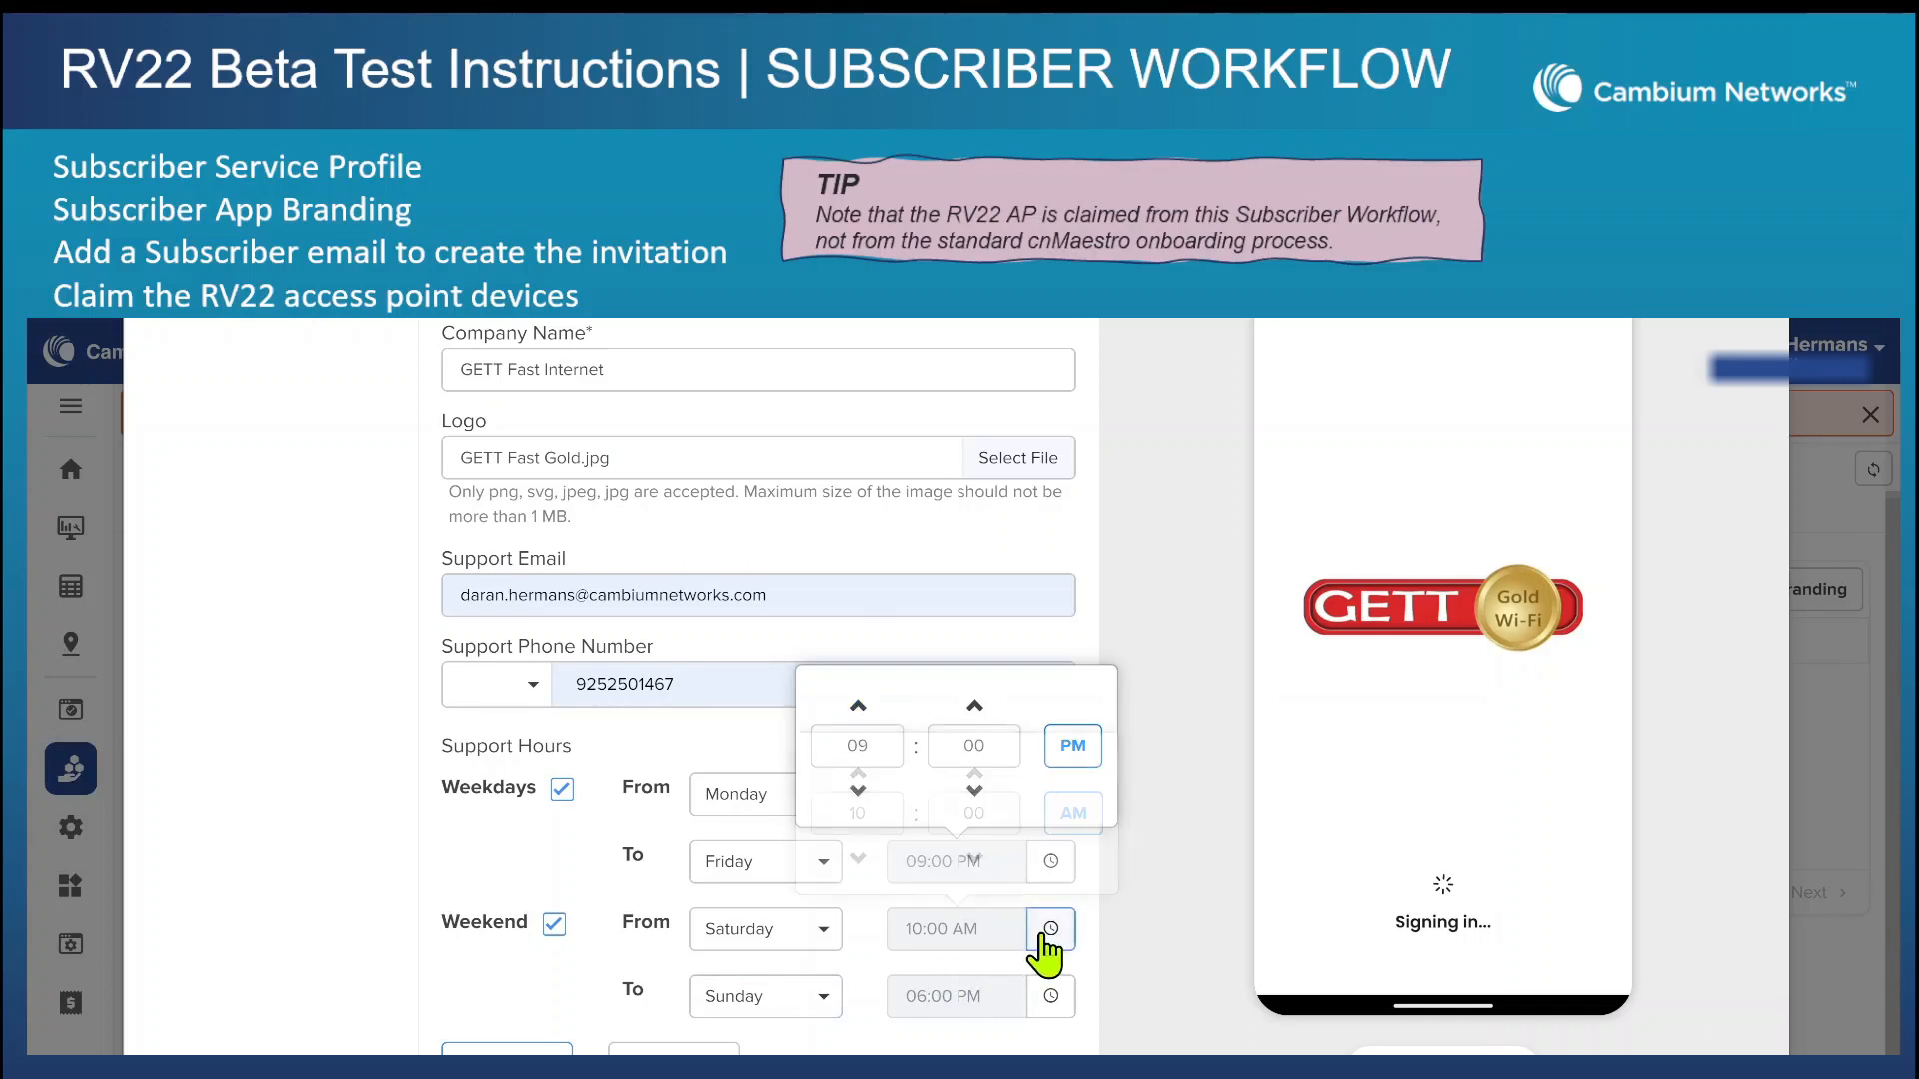
left_click(858, 857)
left_click(858, 857)
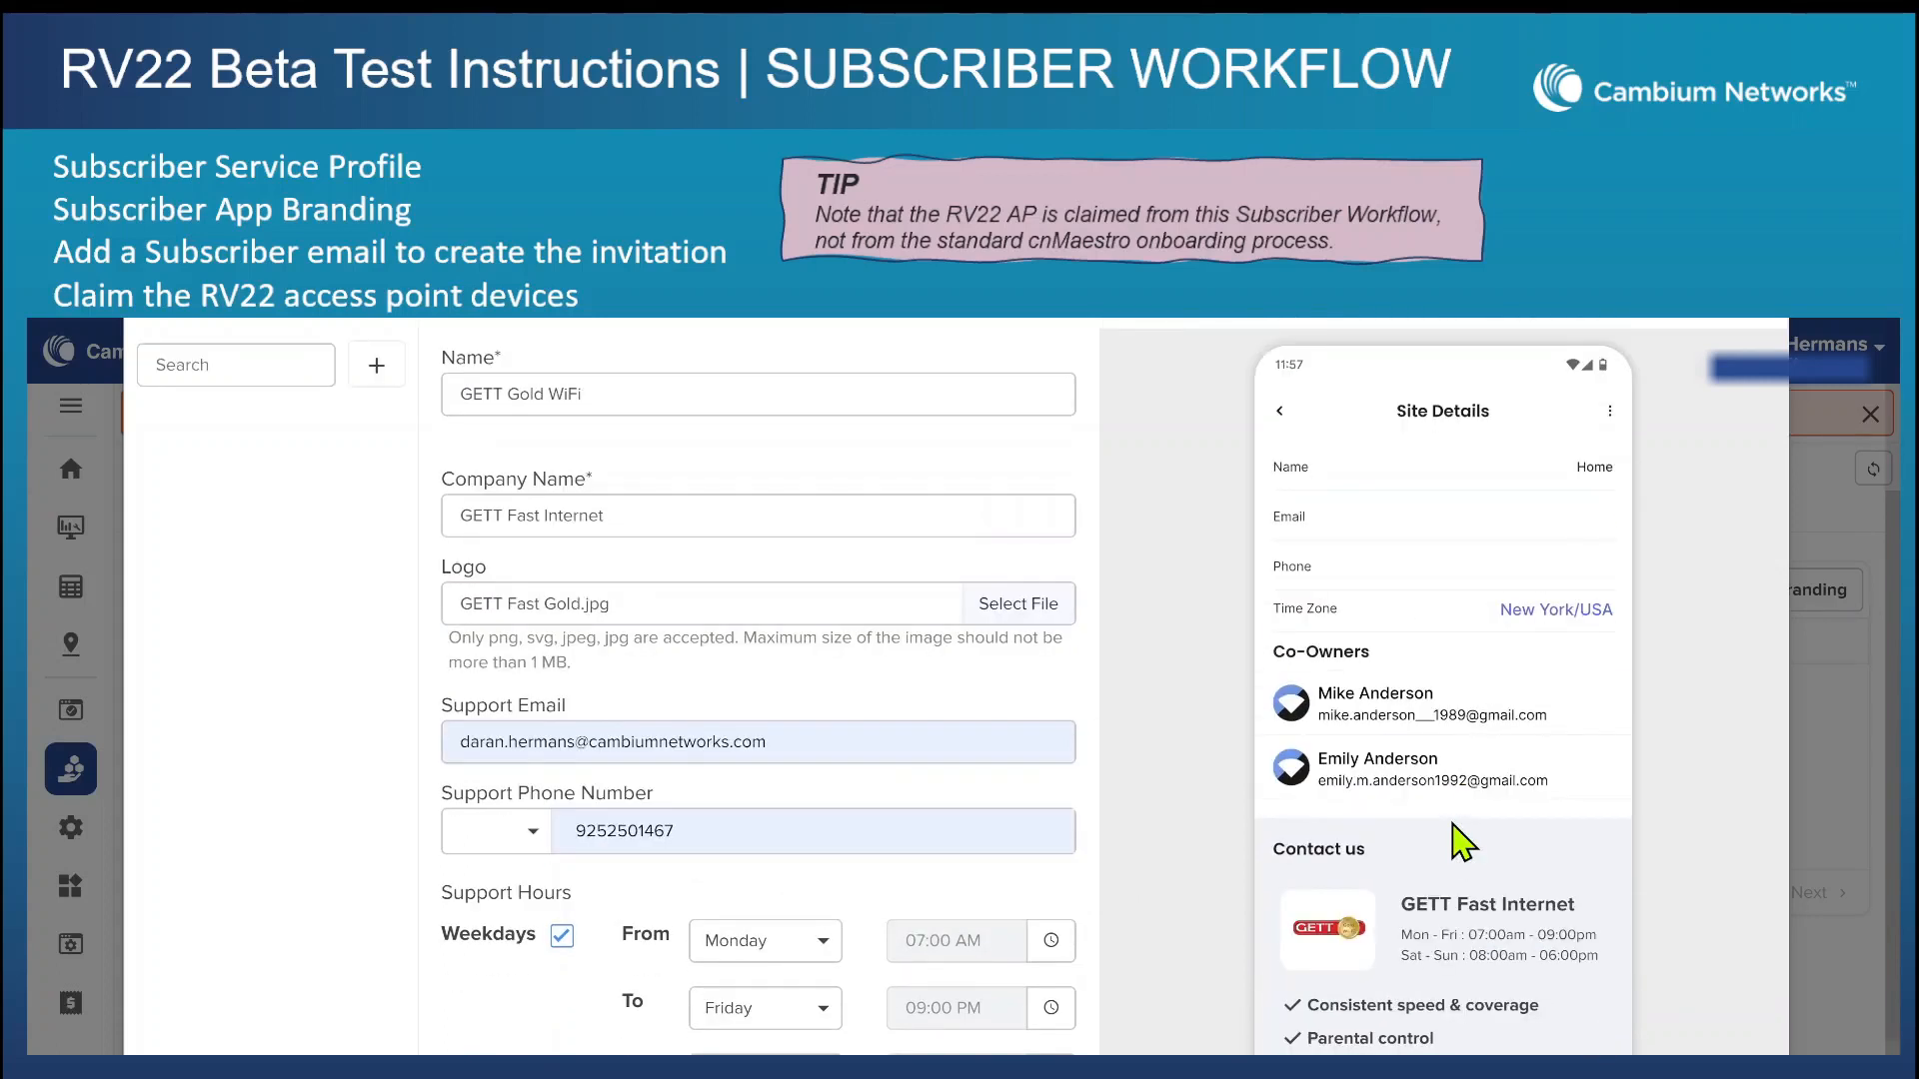
Save the GETT Gold WiFi app branding and close the branding window.
scroll(1464, 842, "down", 3)
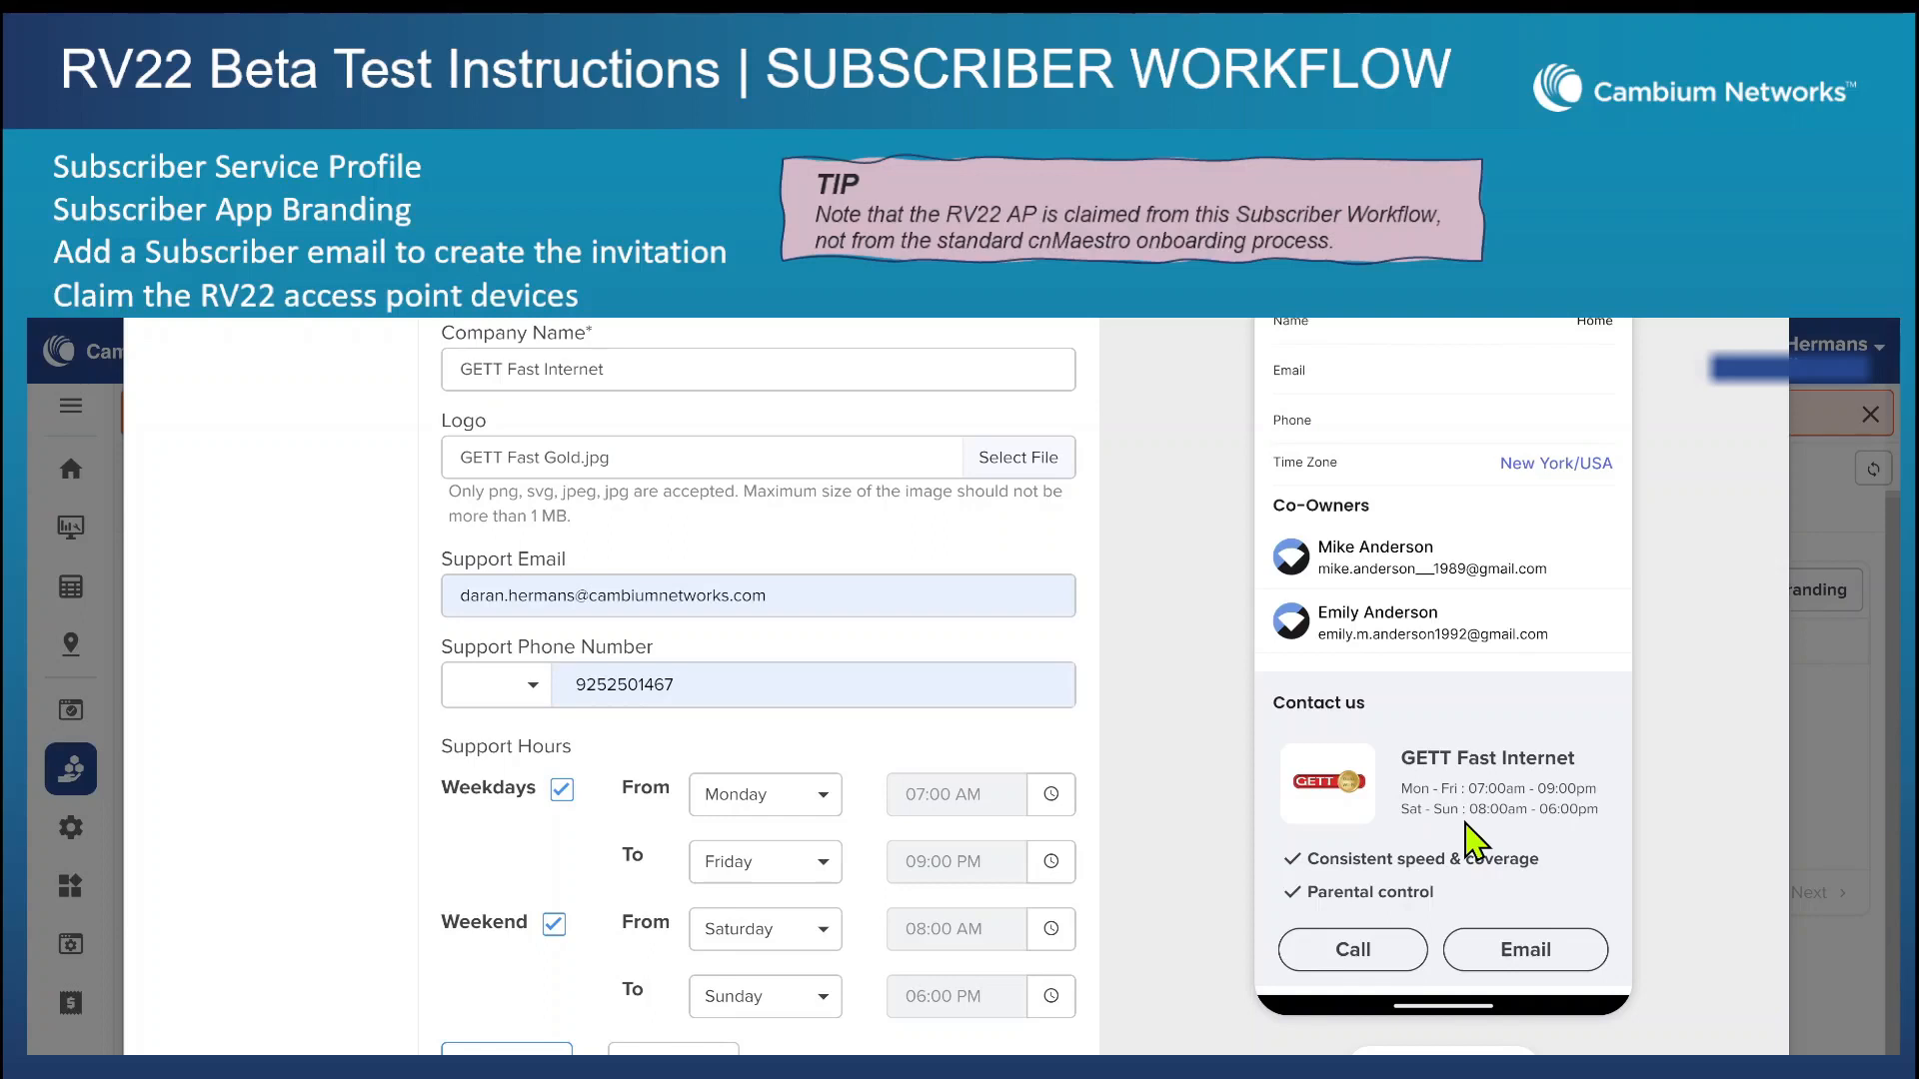
left_click(447, 1049)
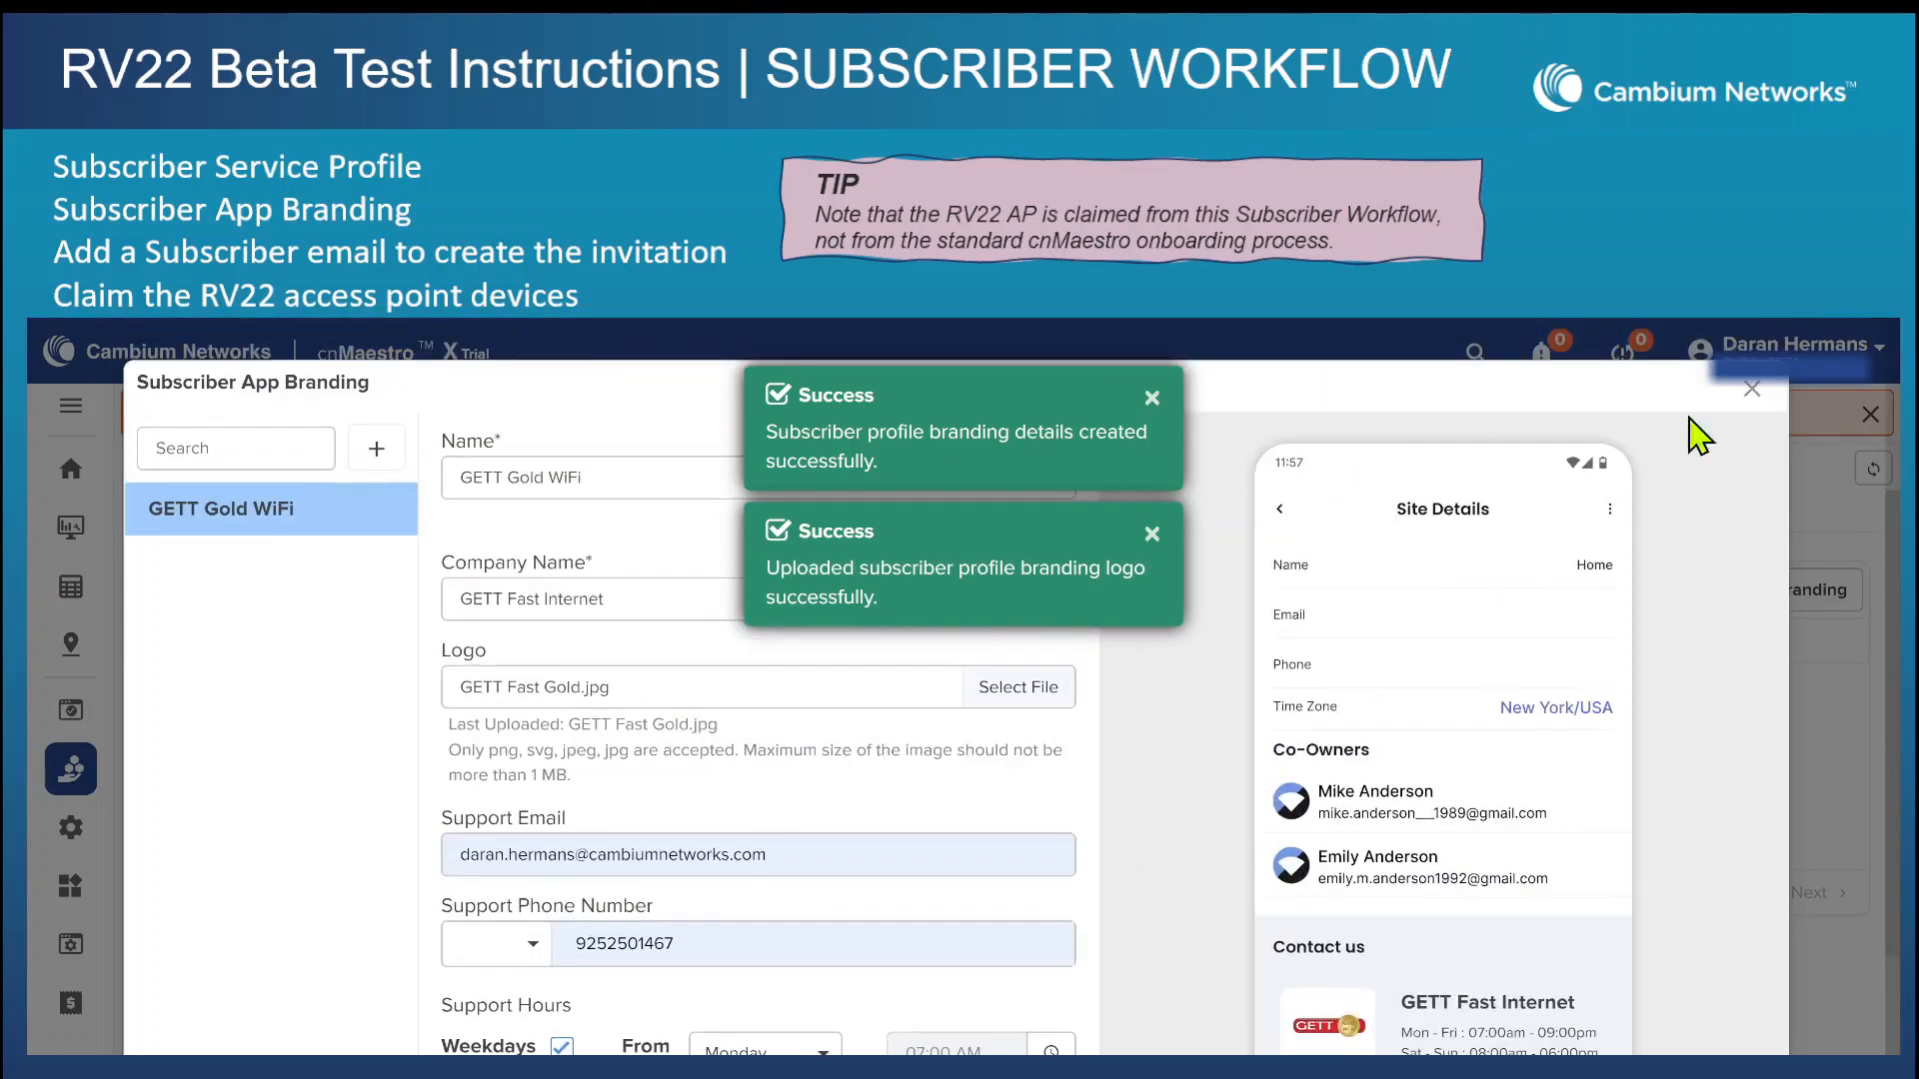
left_click(1752, 389)
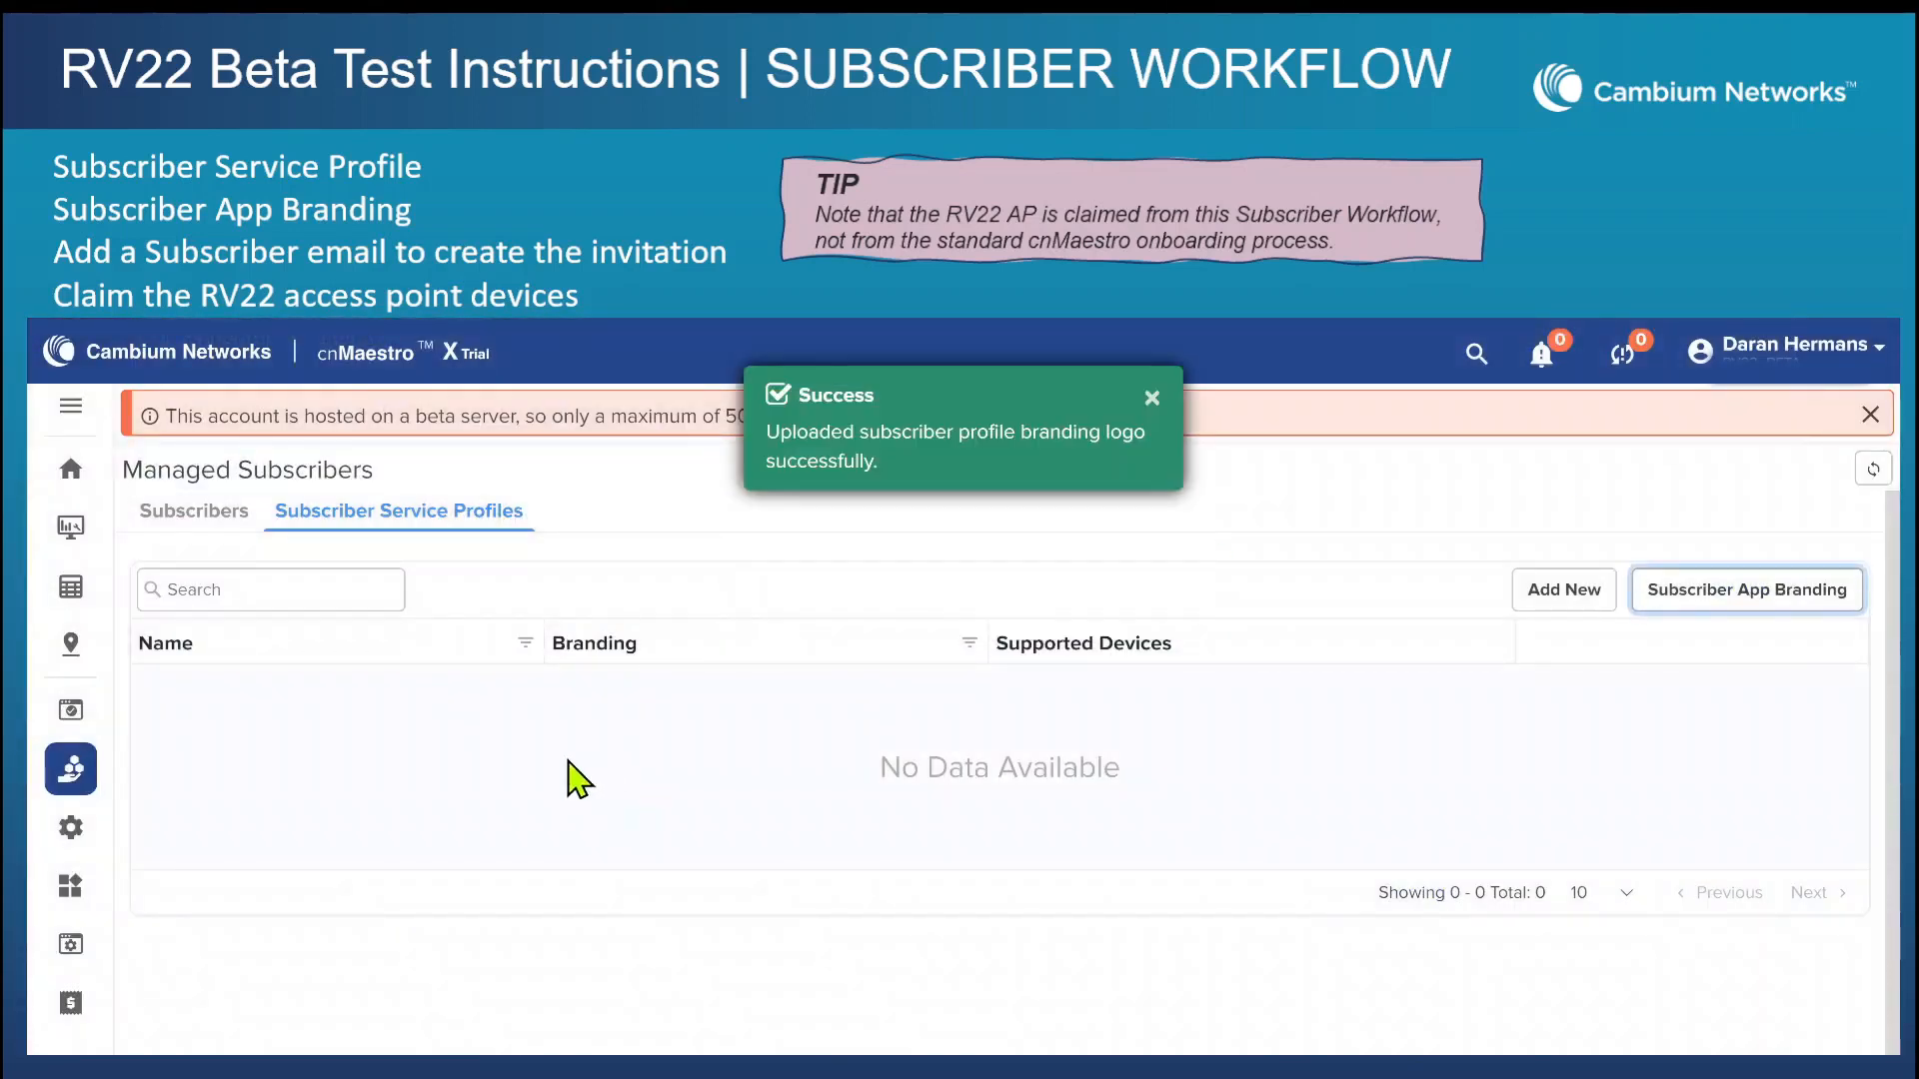
Create a subscriber service profile named GETT Gold WIFI with 100 Mbps download and 100 Mbps upload.
left_click(1557, 597)
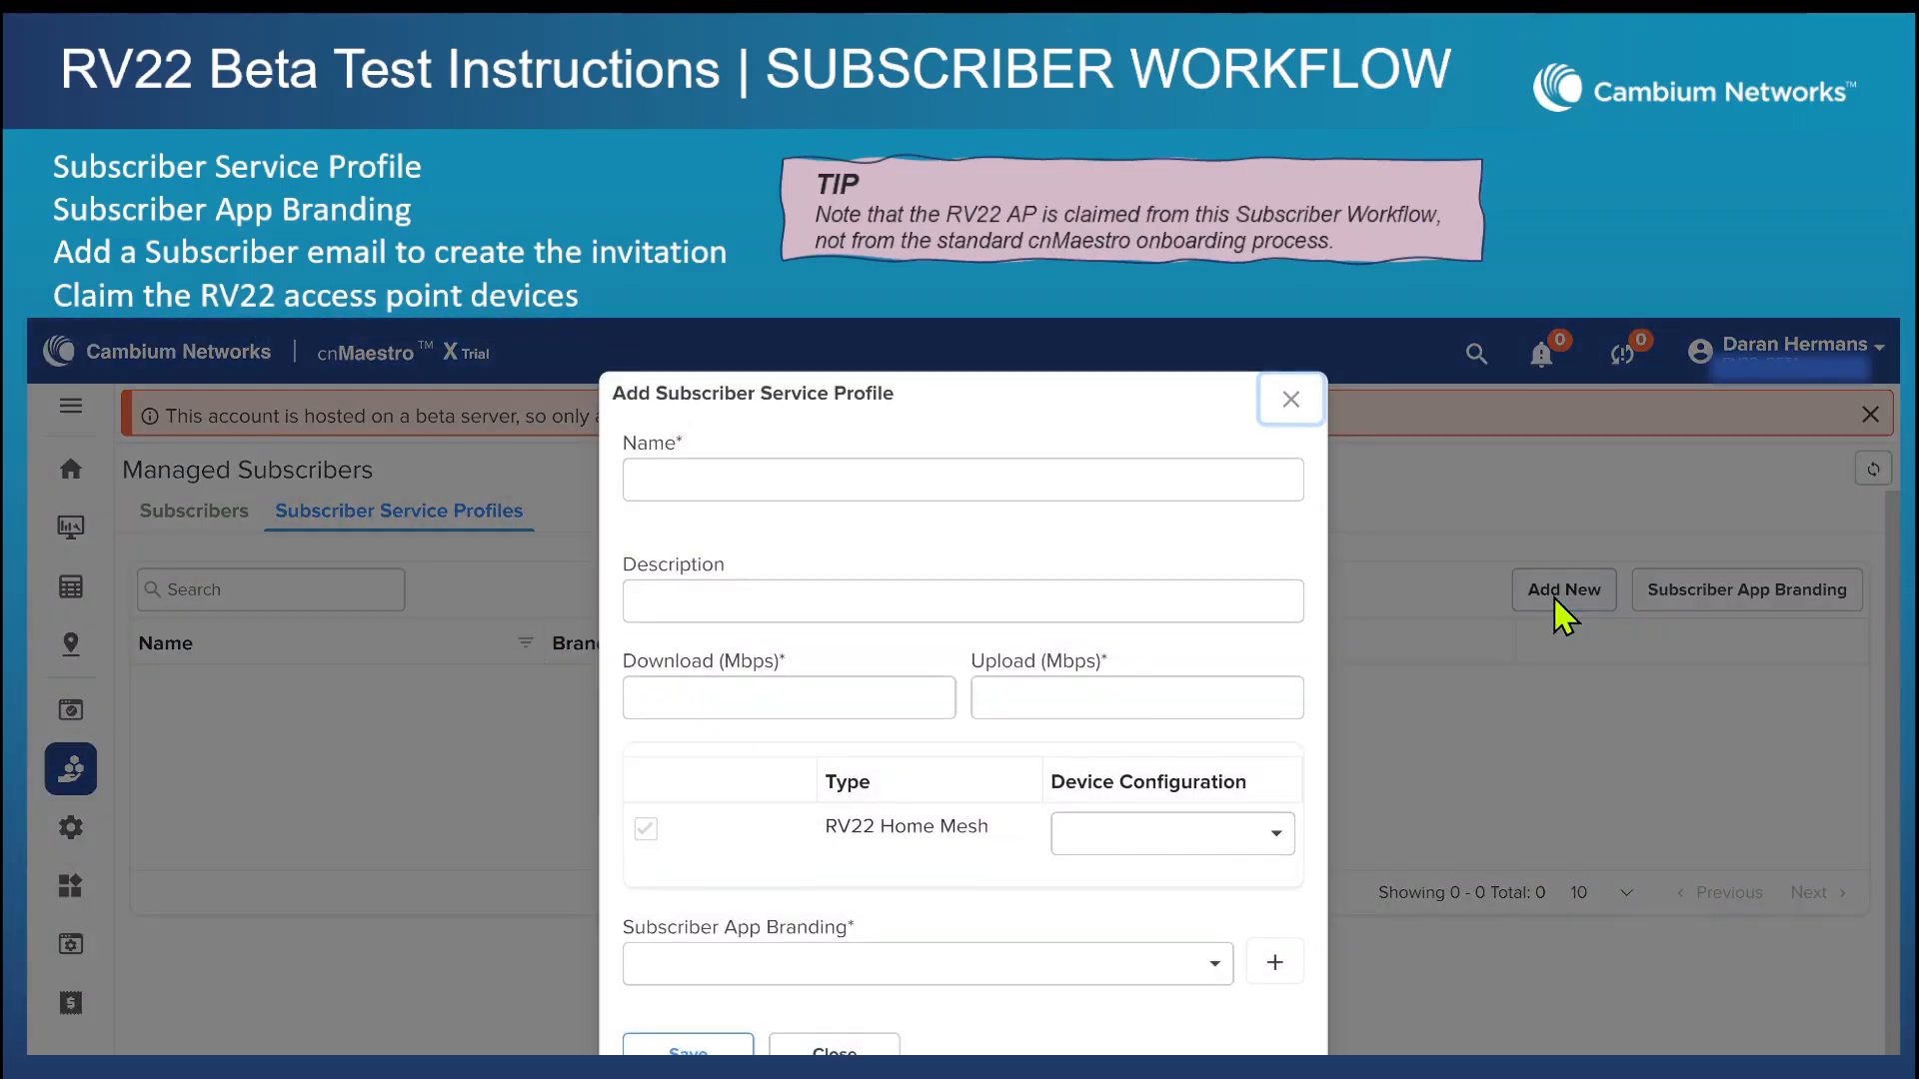
left_click(935, 492)
type("GETT Gold WIFI")
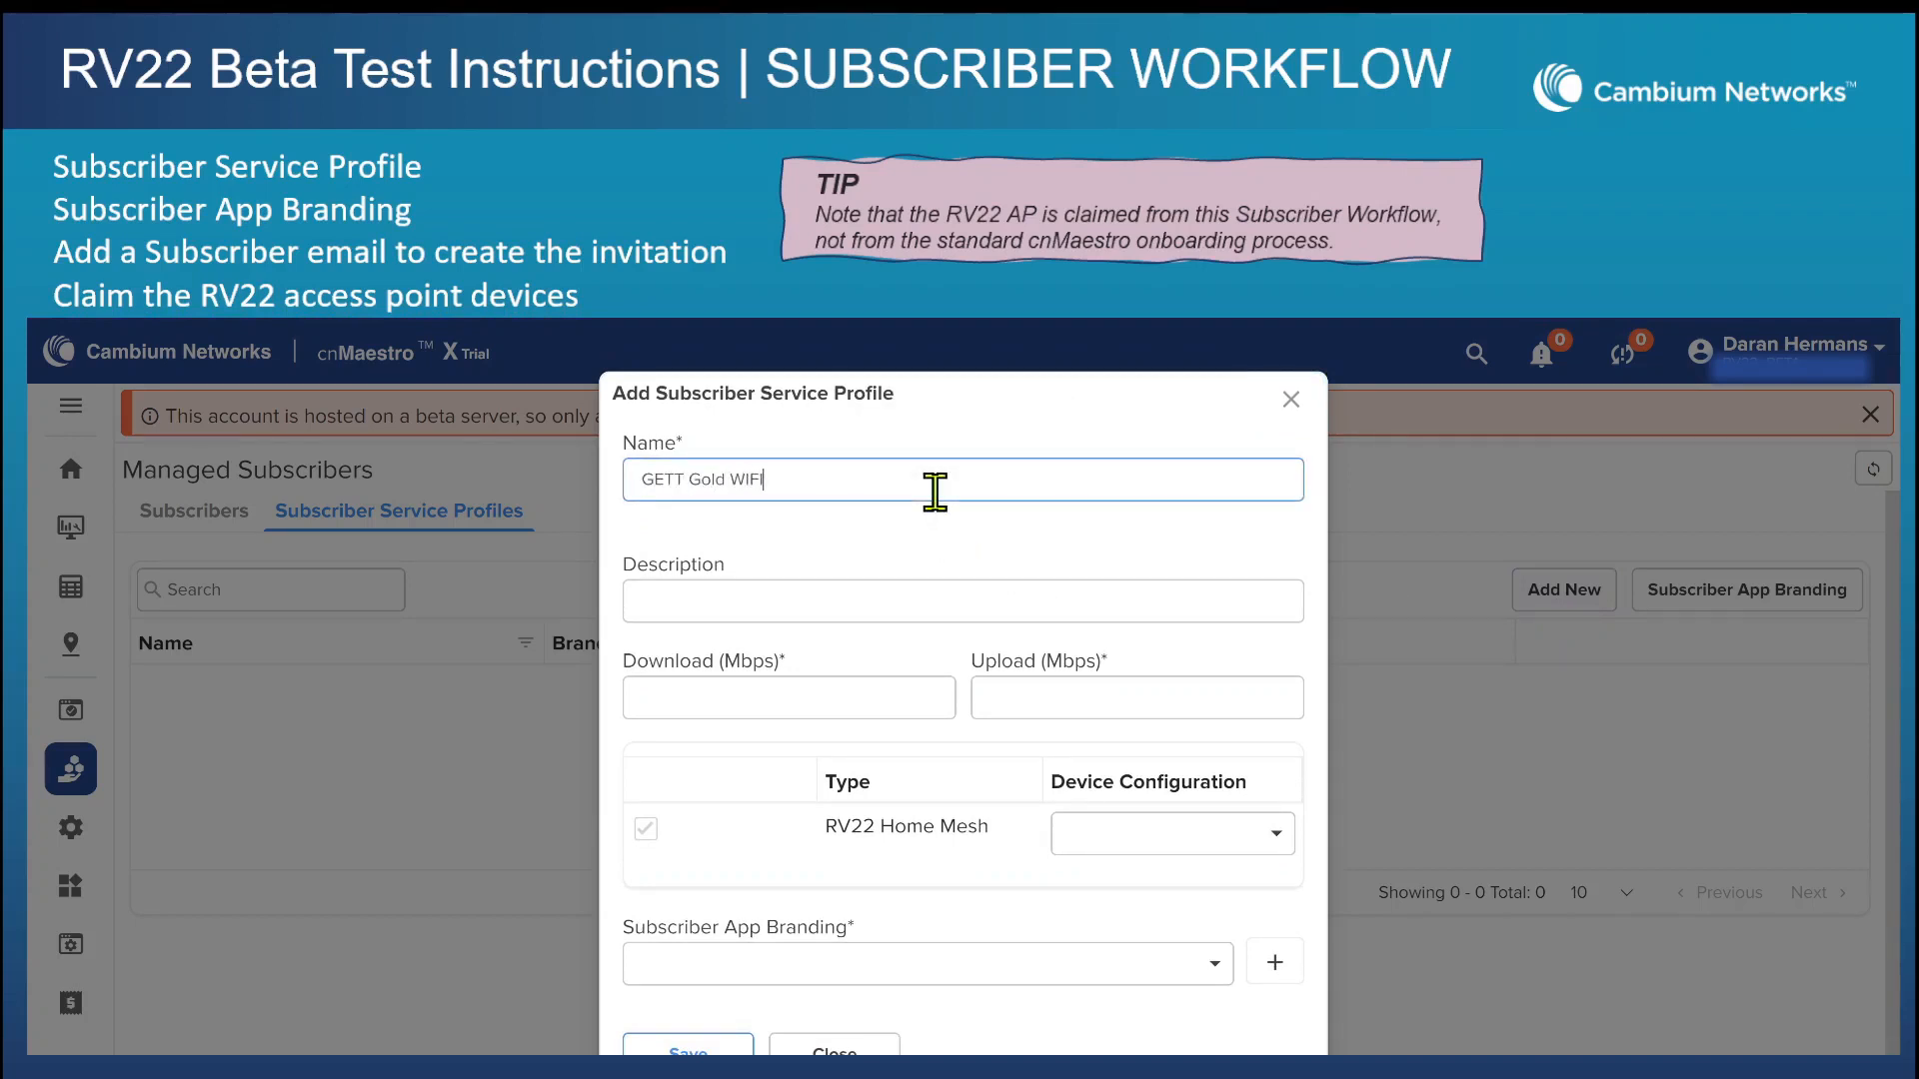
key("Tab")
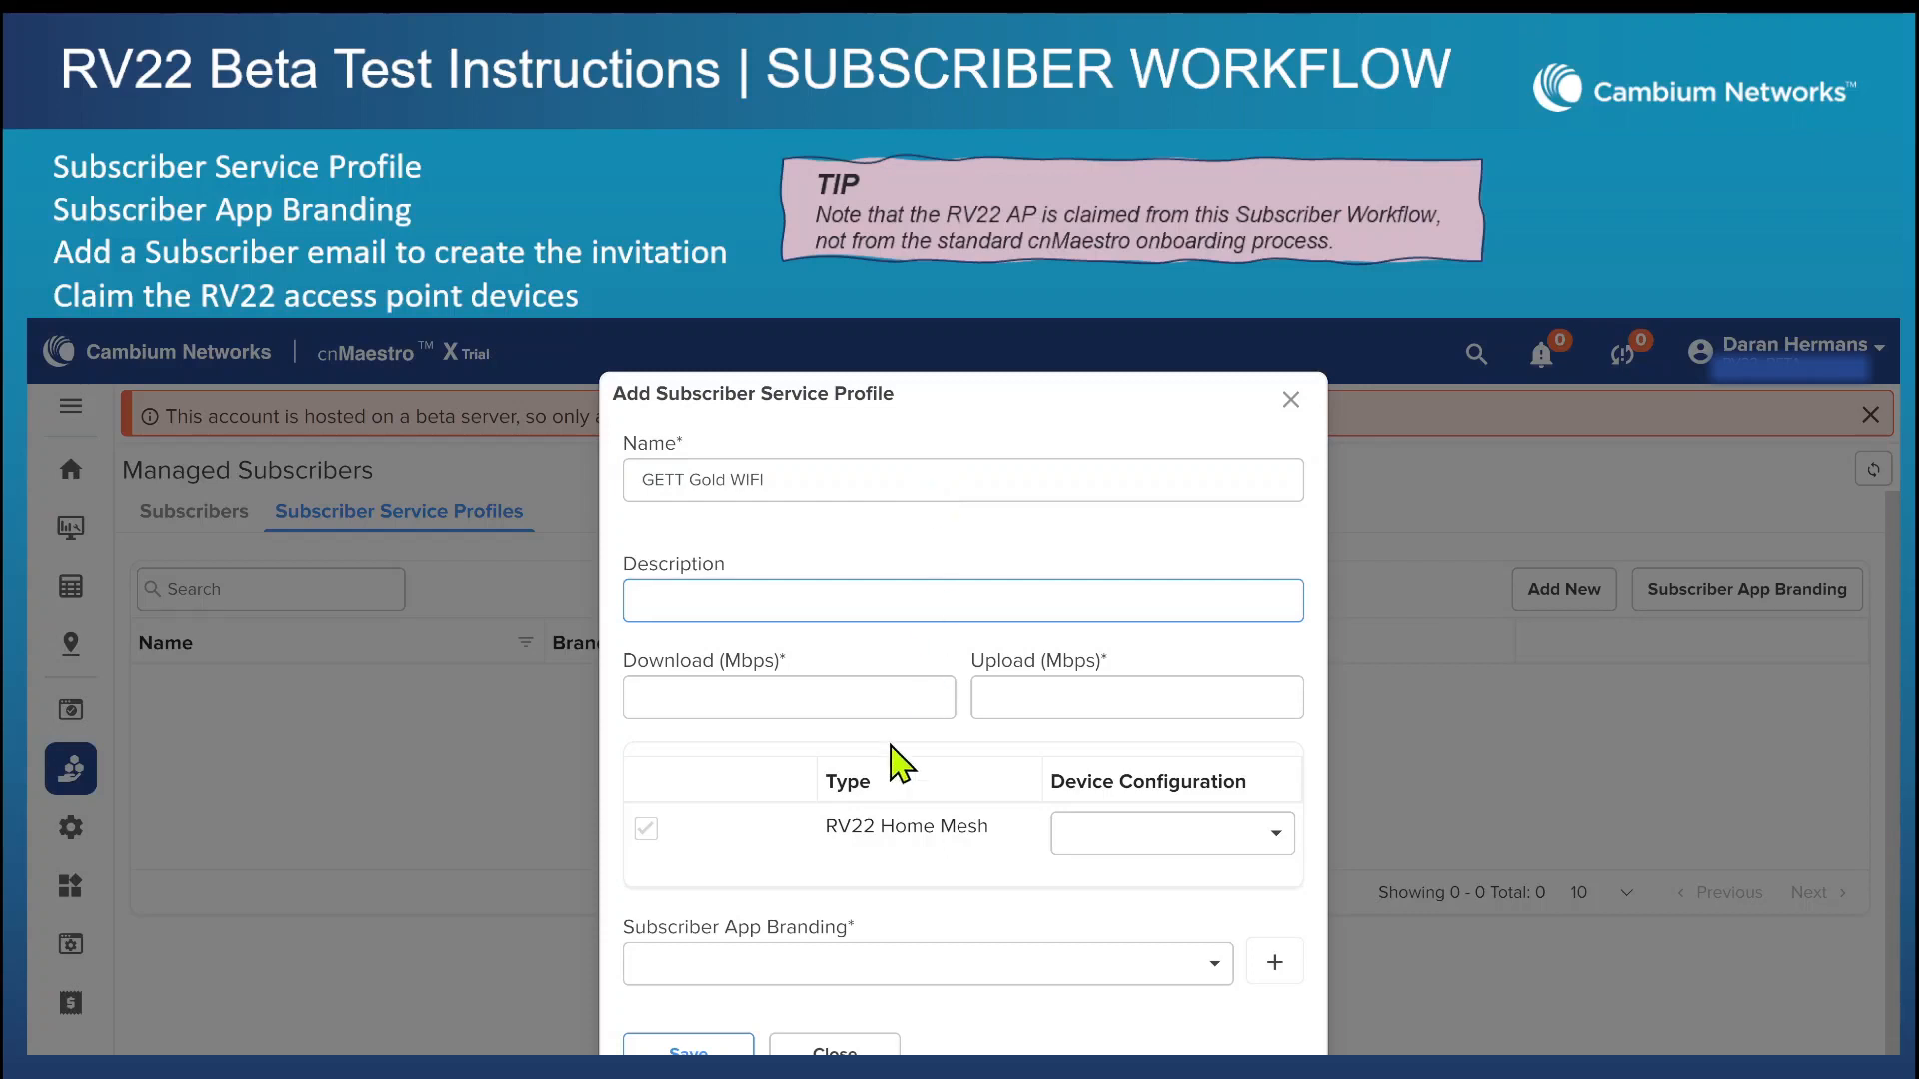
key("Tab")
type("100")
key("Tab")
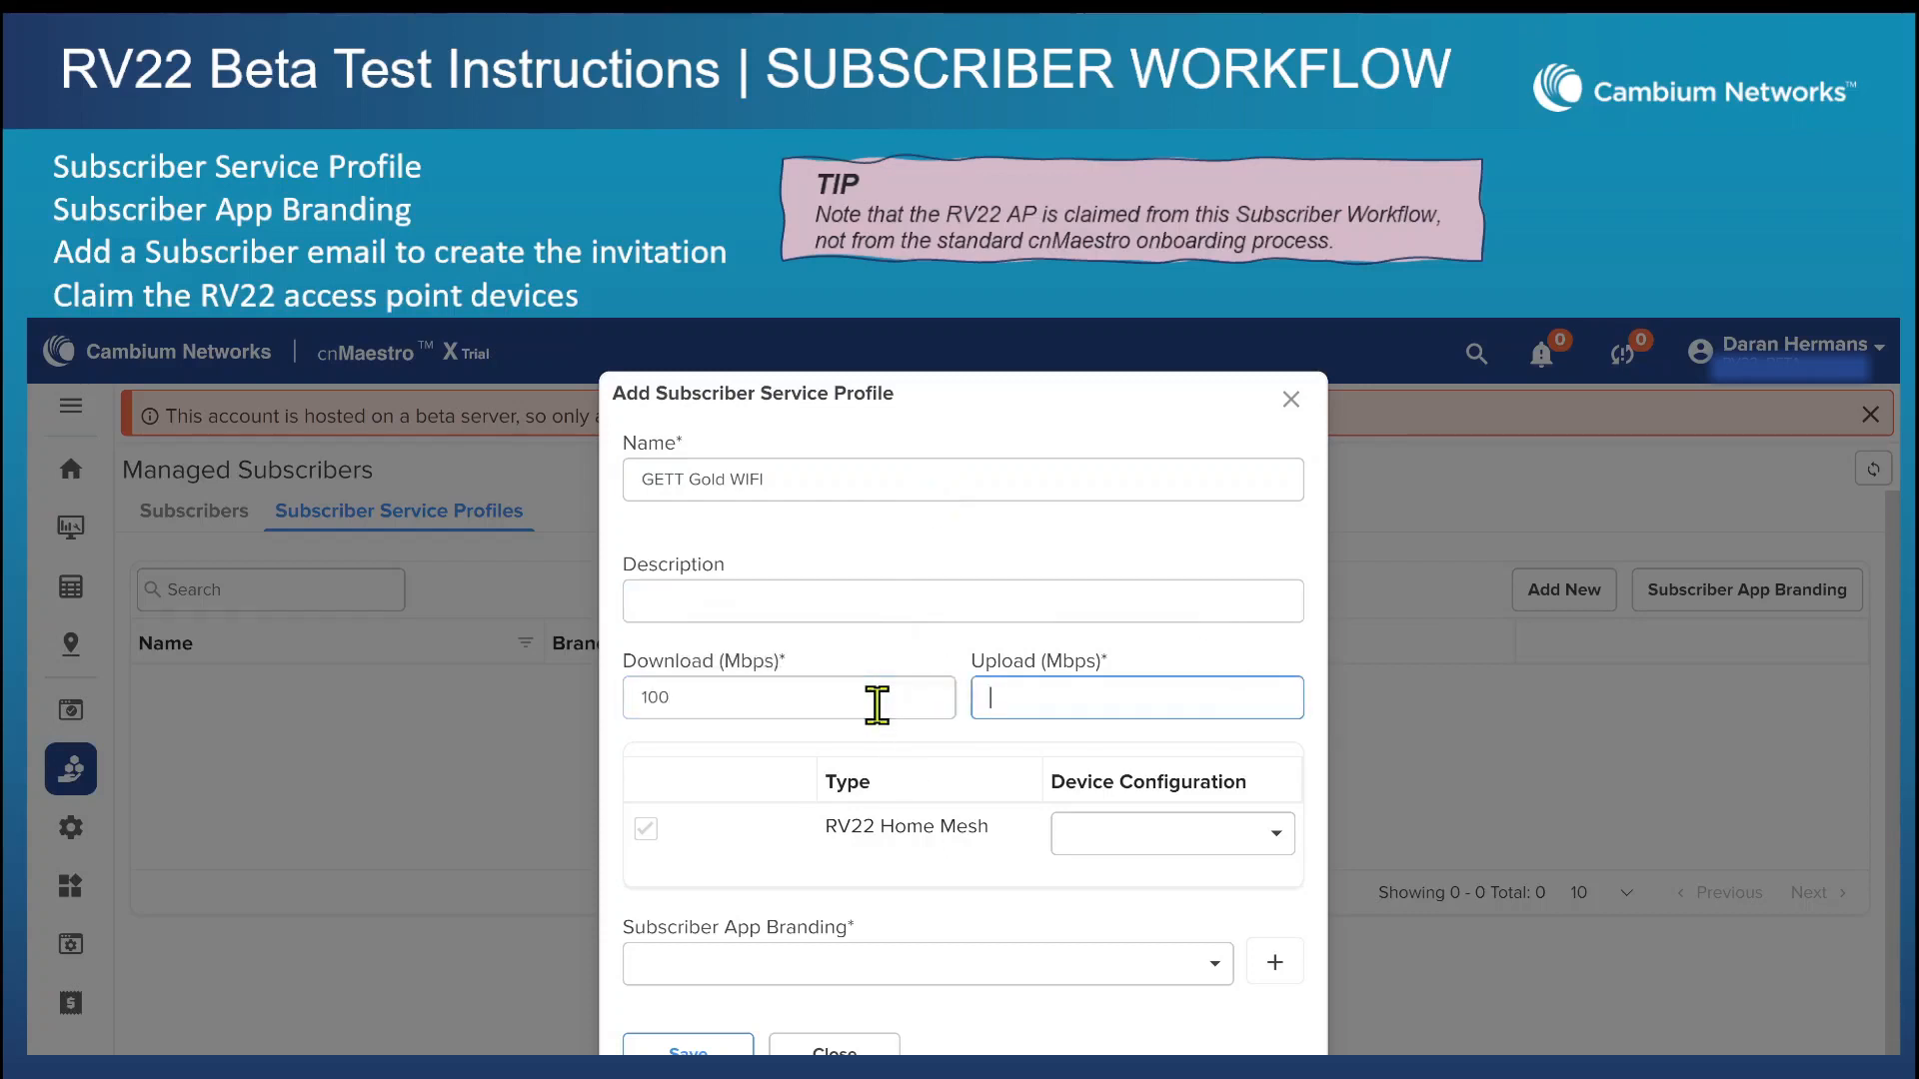
type("100")
key("Tab")
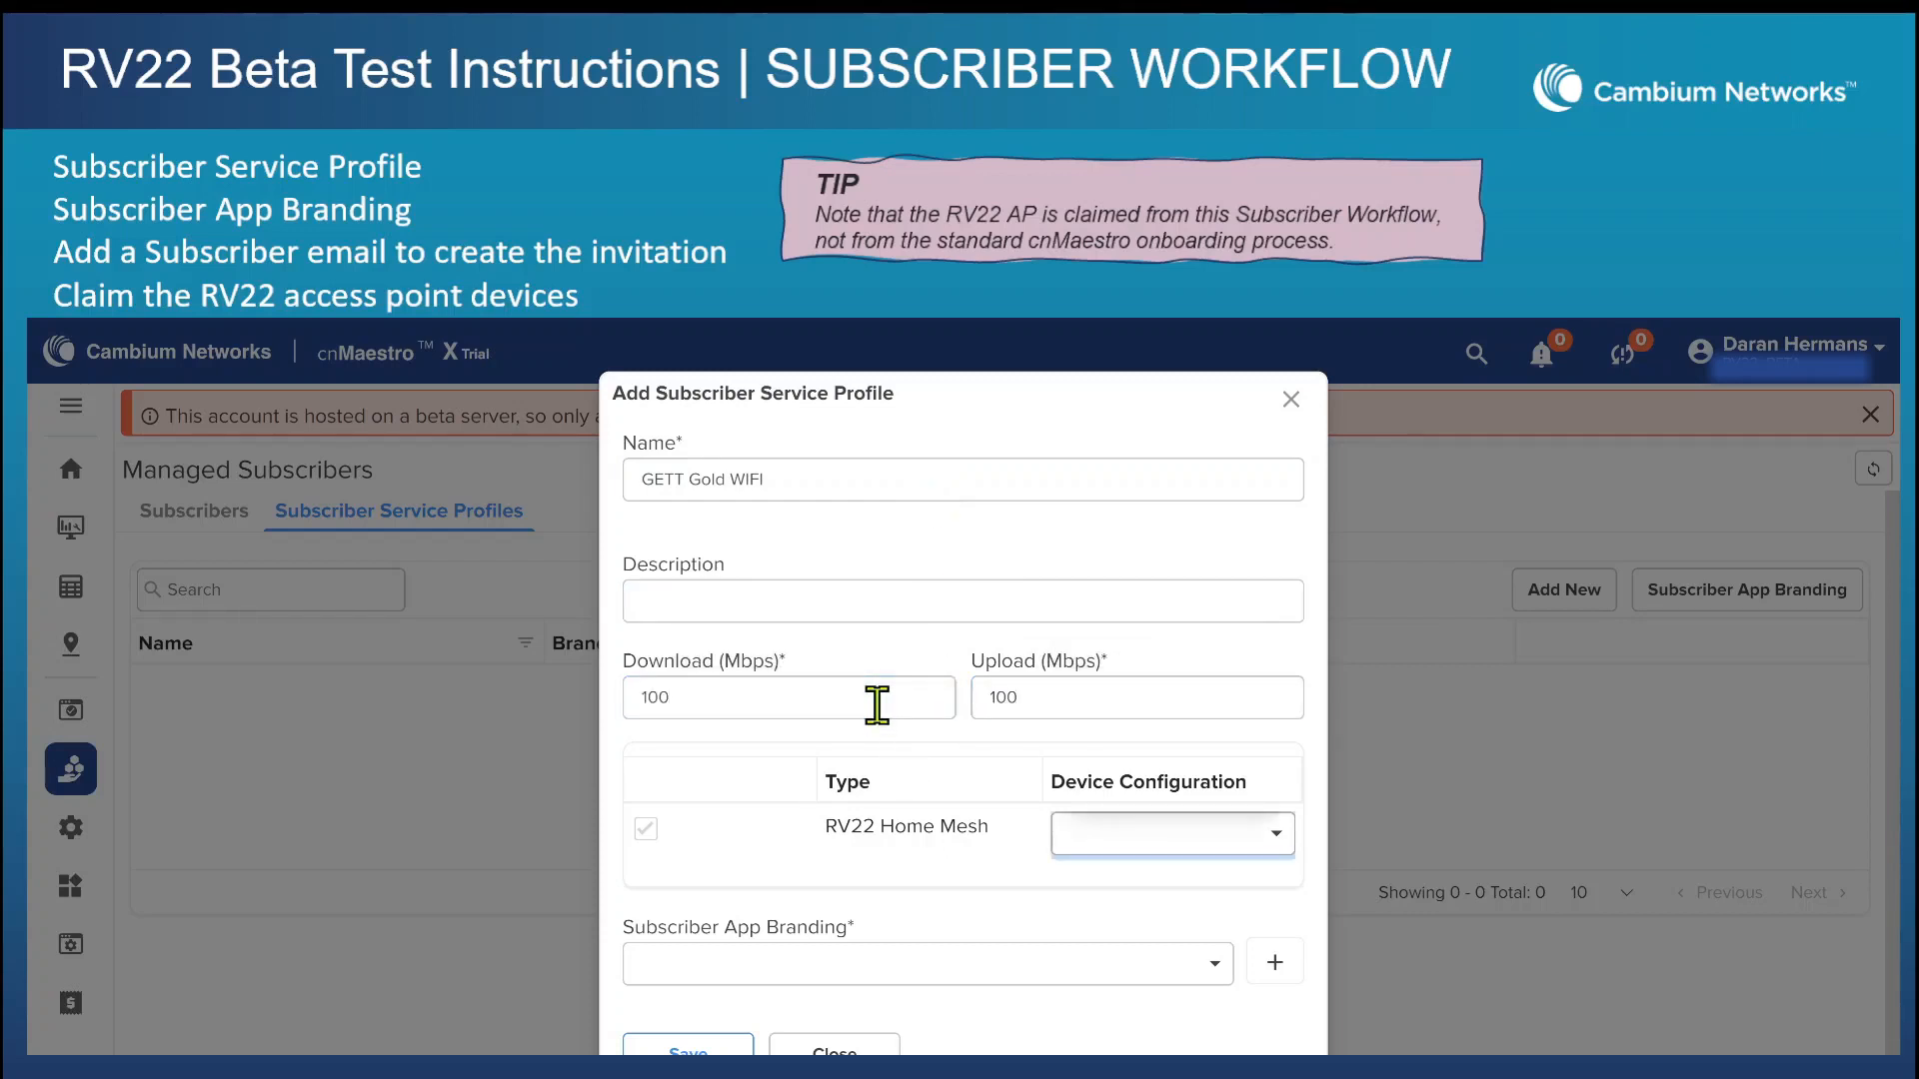
Assign the RV22 Beta device configuration and GETT Gold WiFi app branding to the service profile and save it.
left_click(1279, 835)
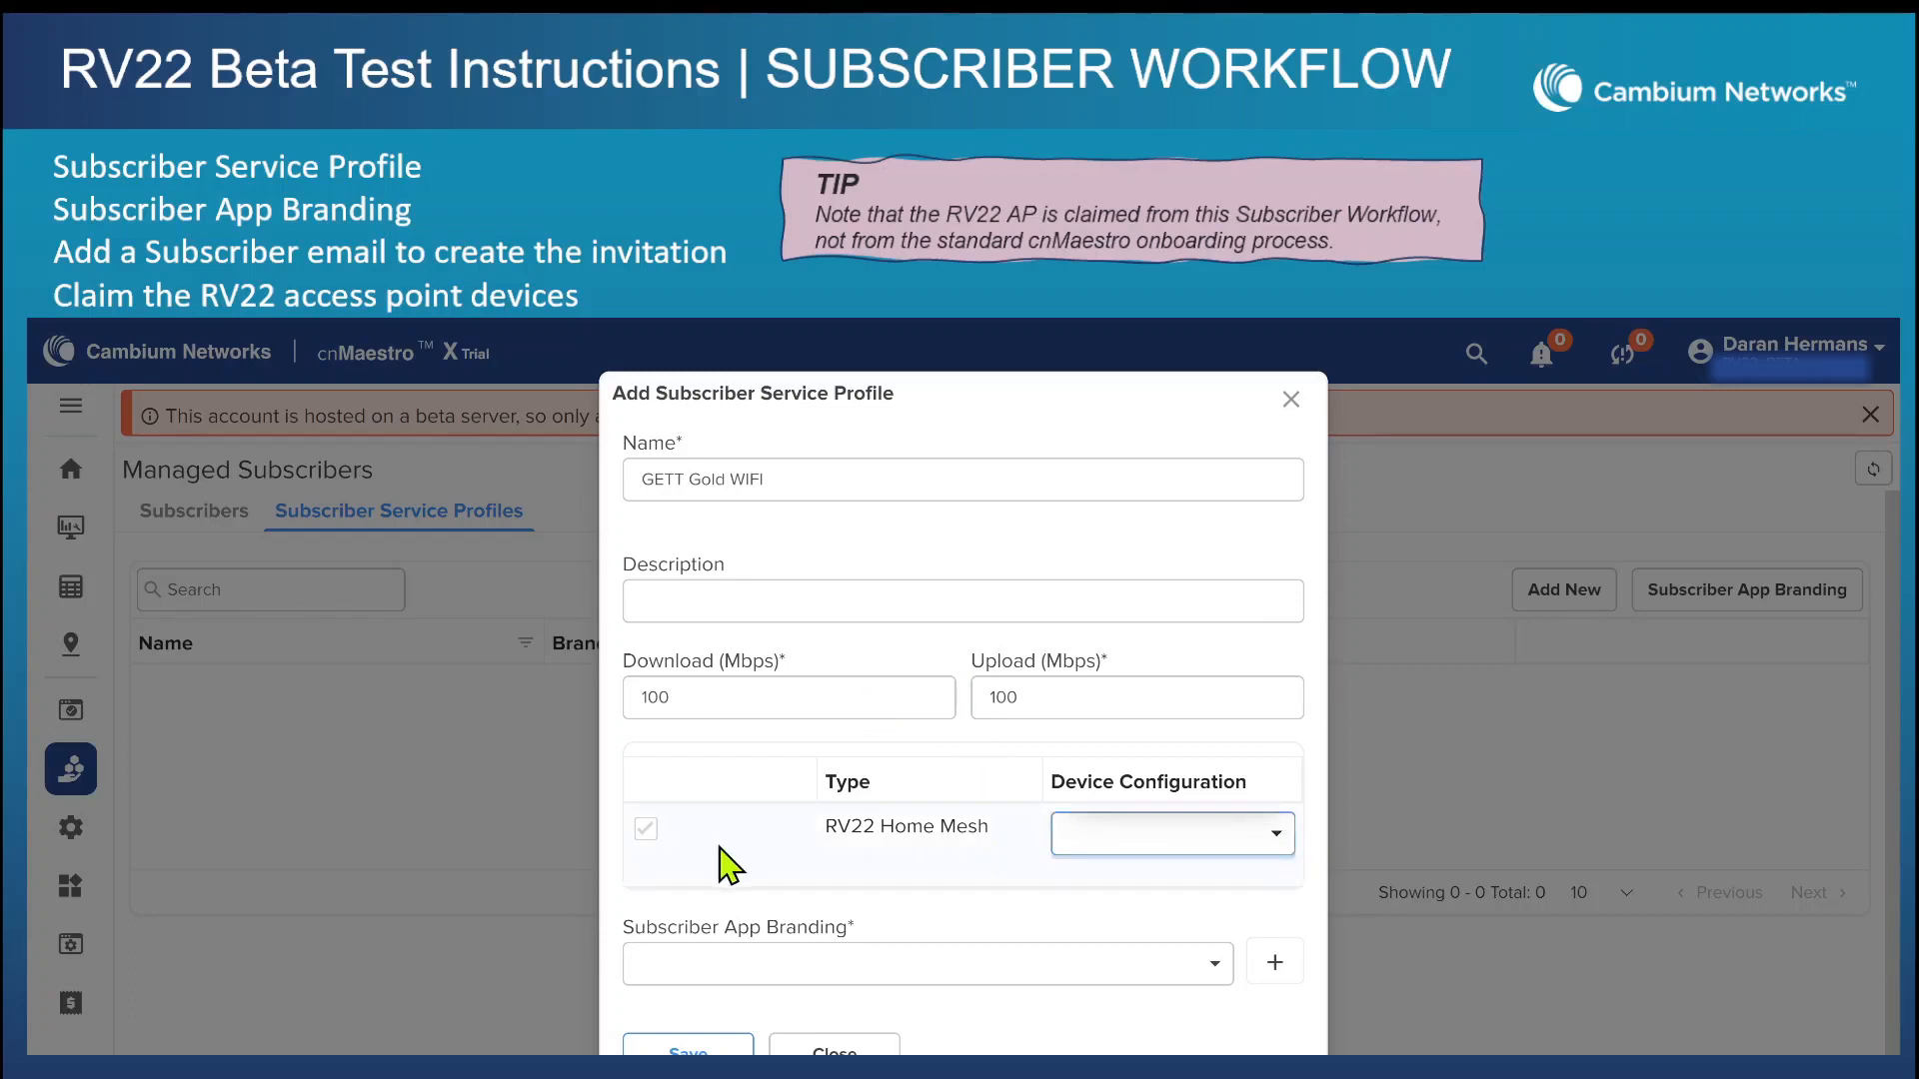
left_click(1275, 837)
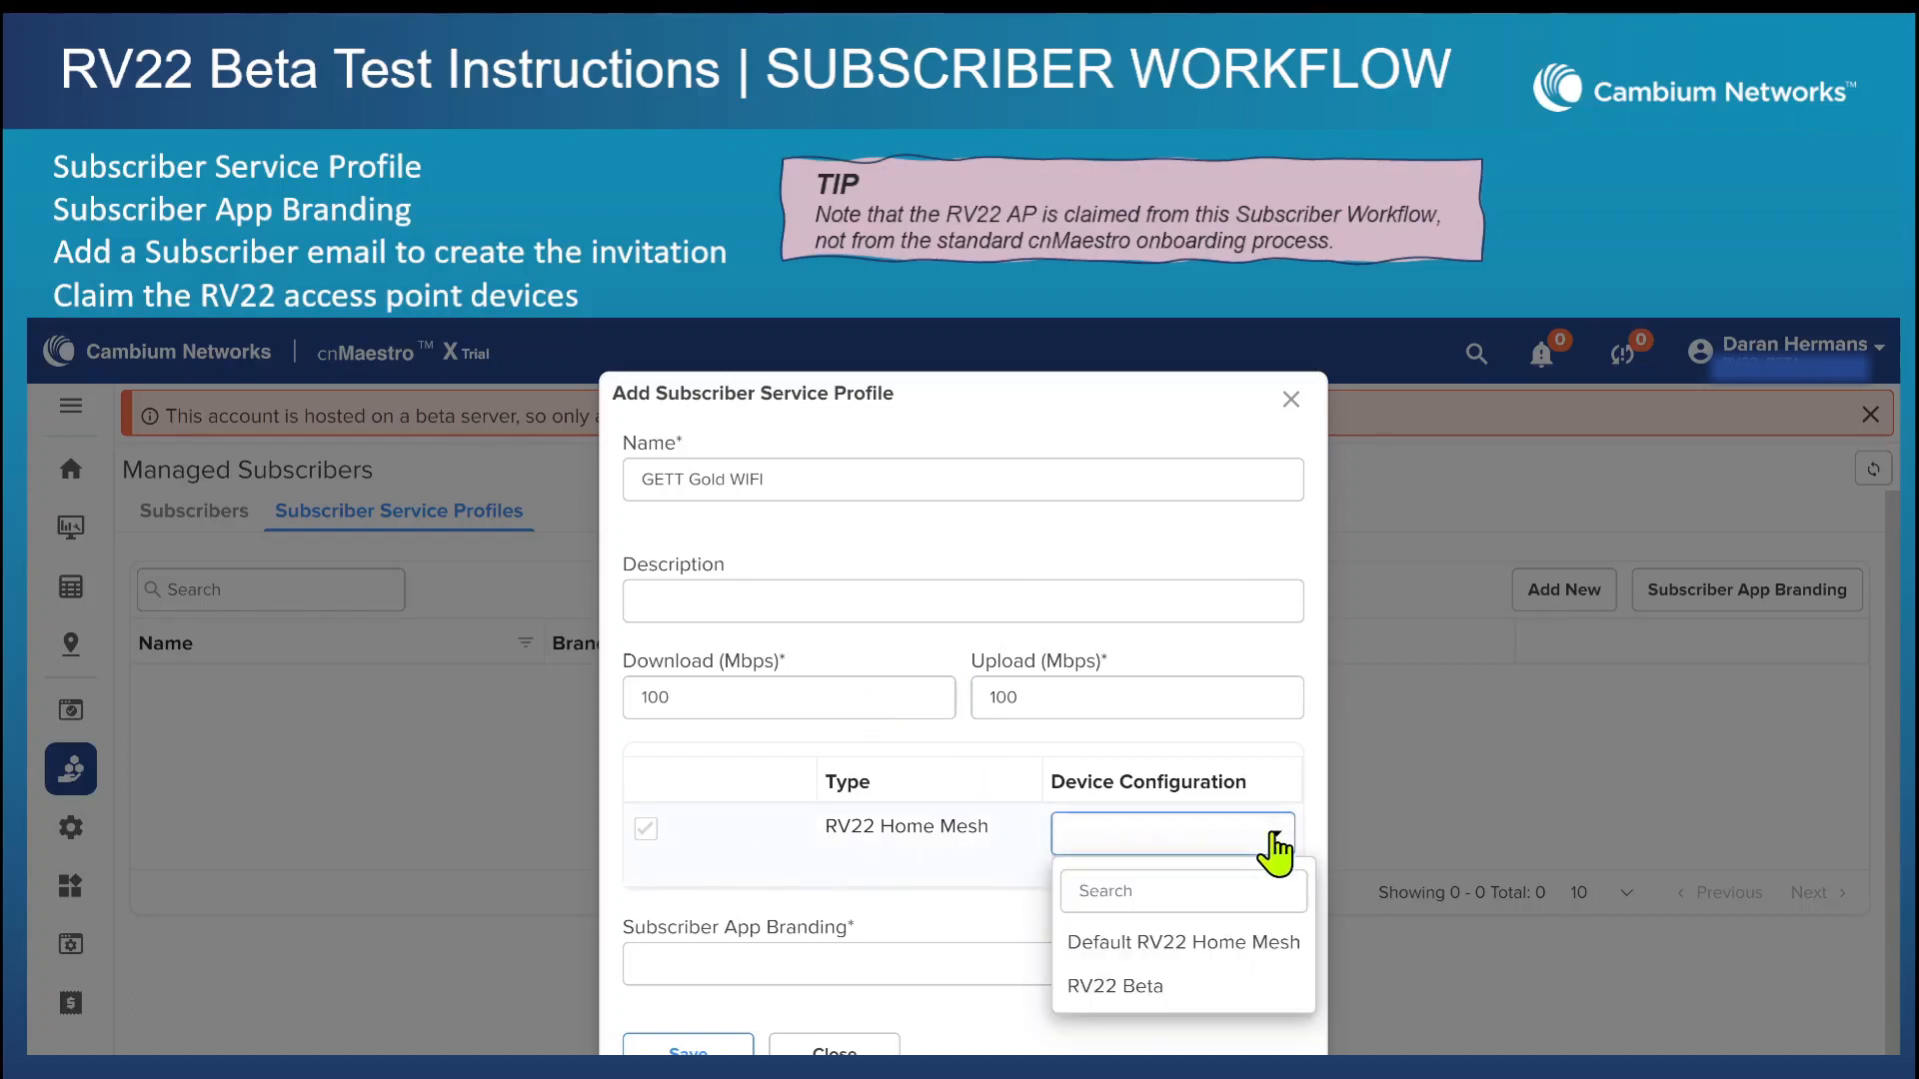
left_click(1149, 990)
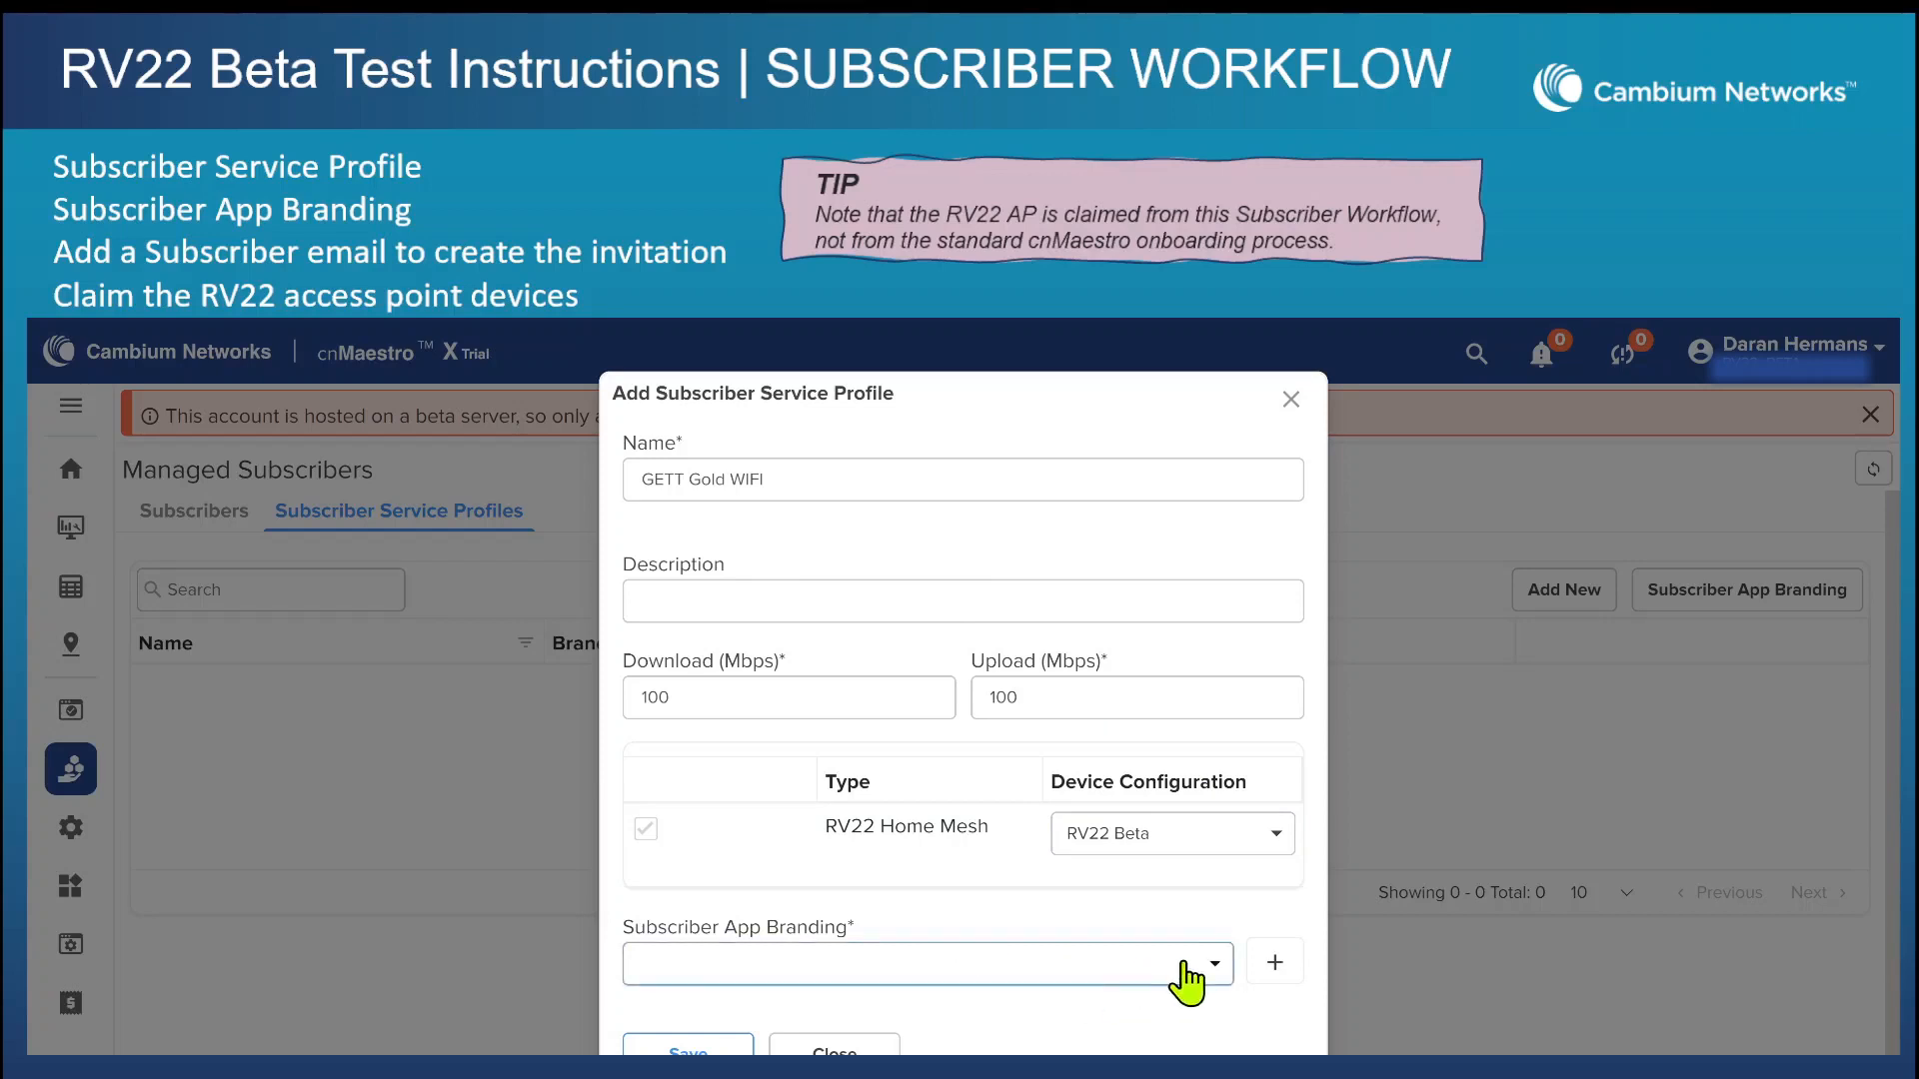
left_click(1214, 965)
left_click(1032, 1021)
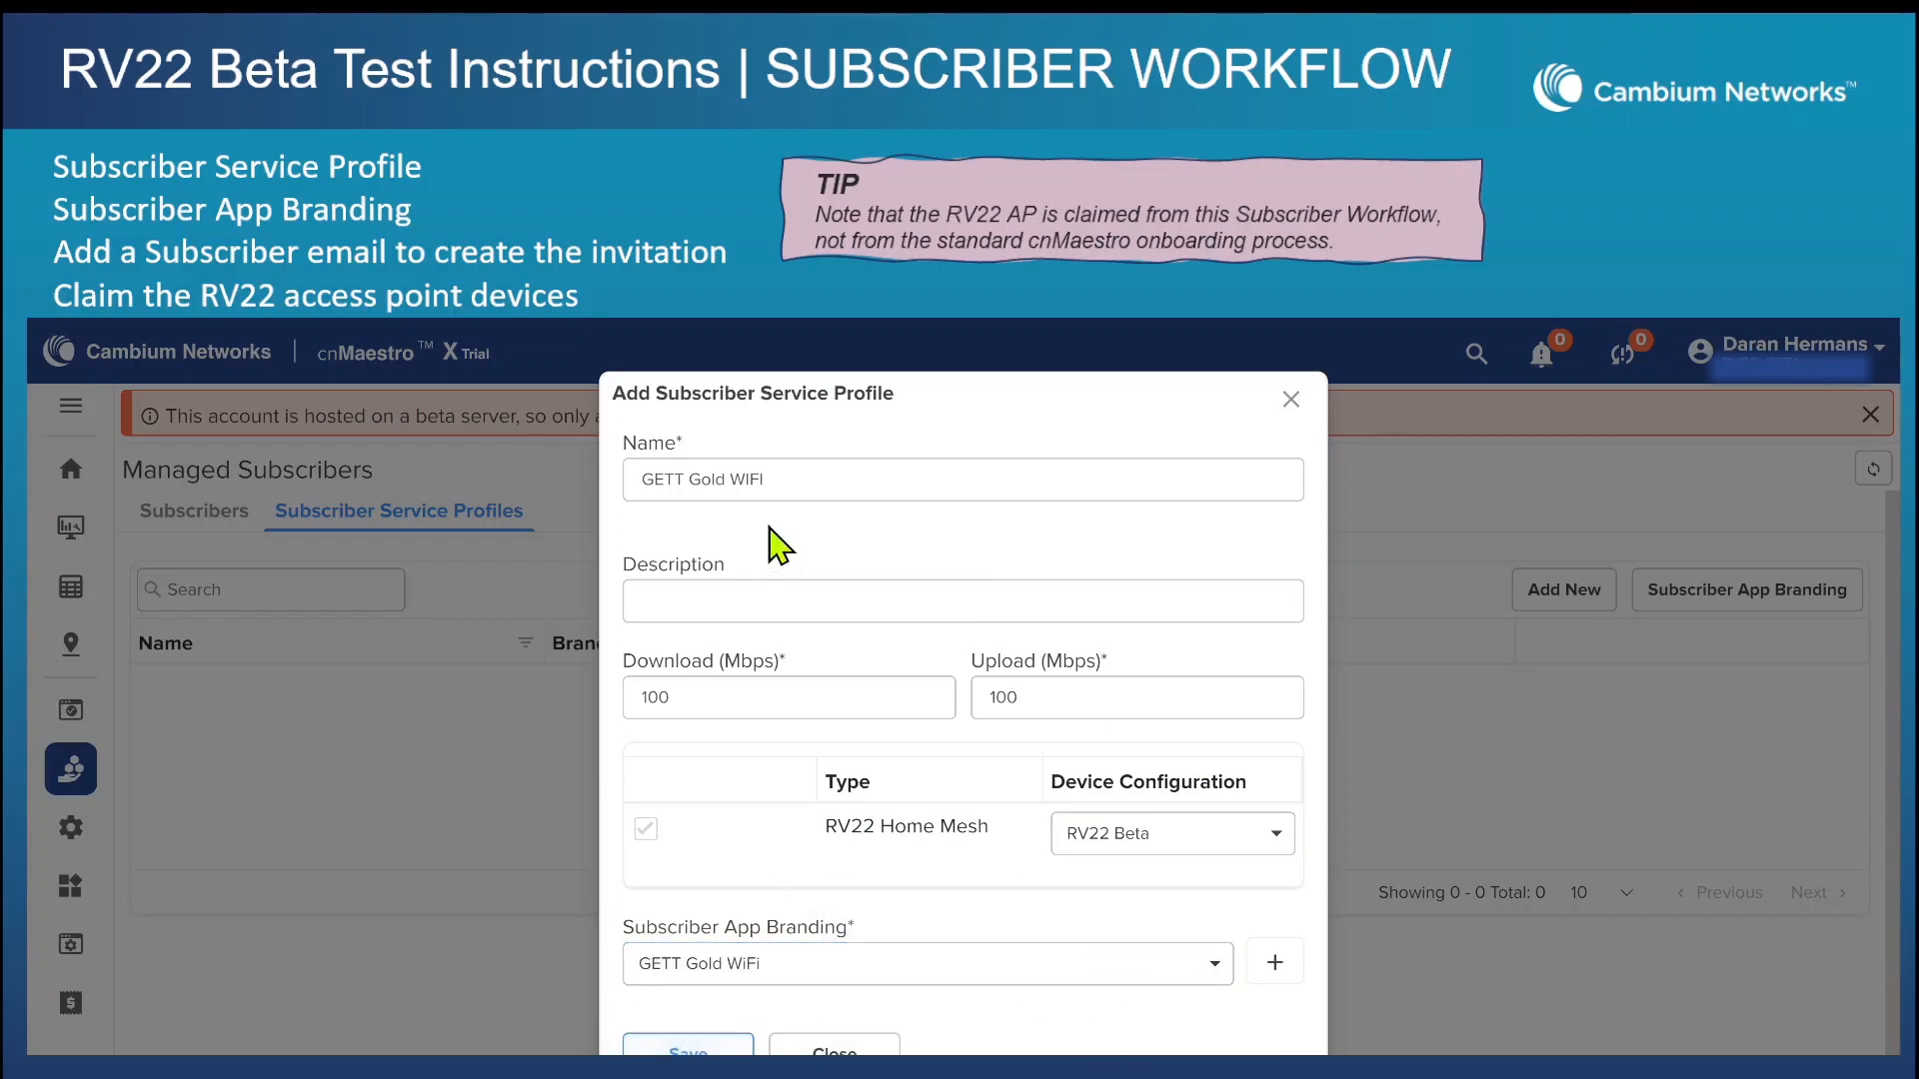
left_click(732, 1049)
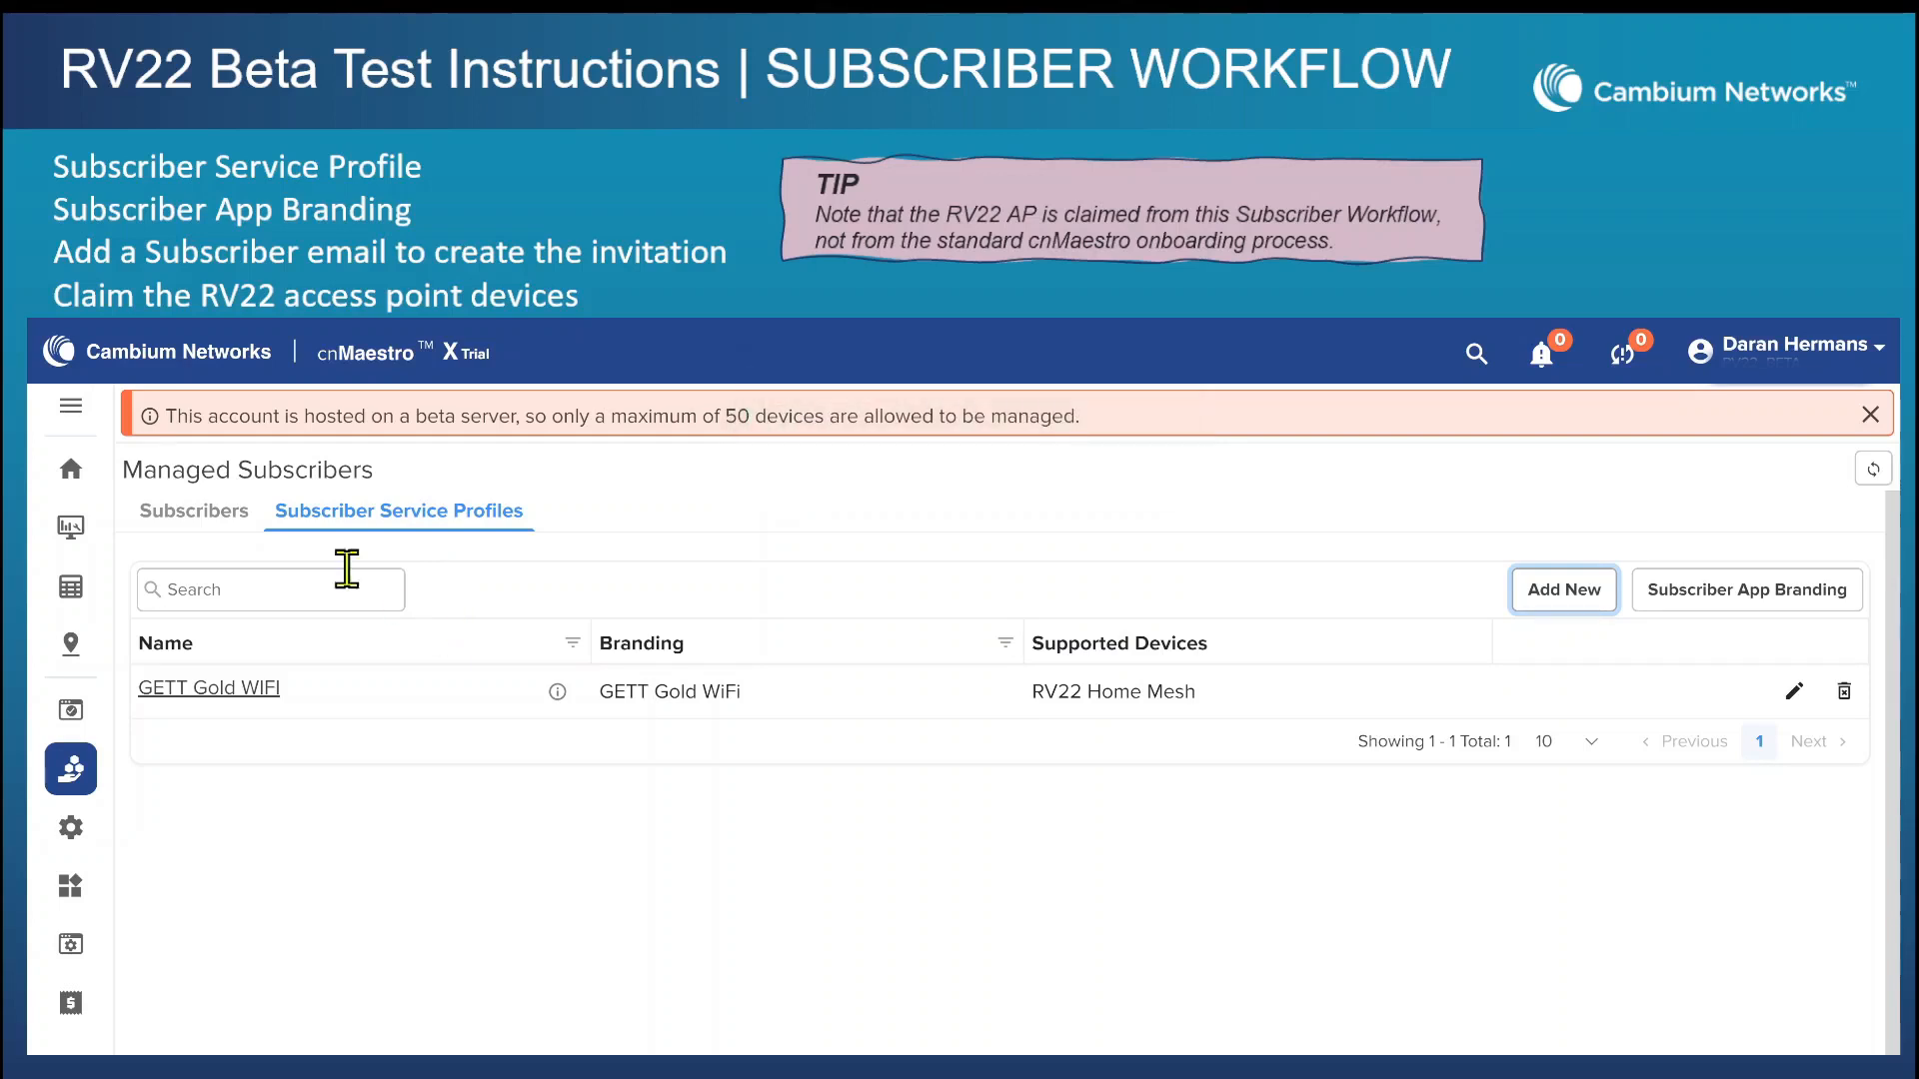
Add a new subscriber with the full name, email and address filled in, and proceed to the service configuration.
left_click(168, 506)
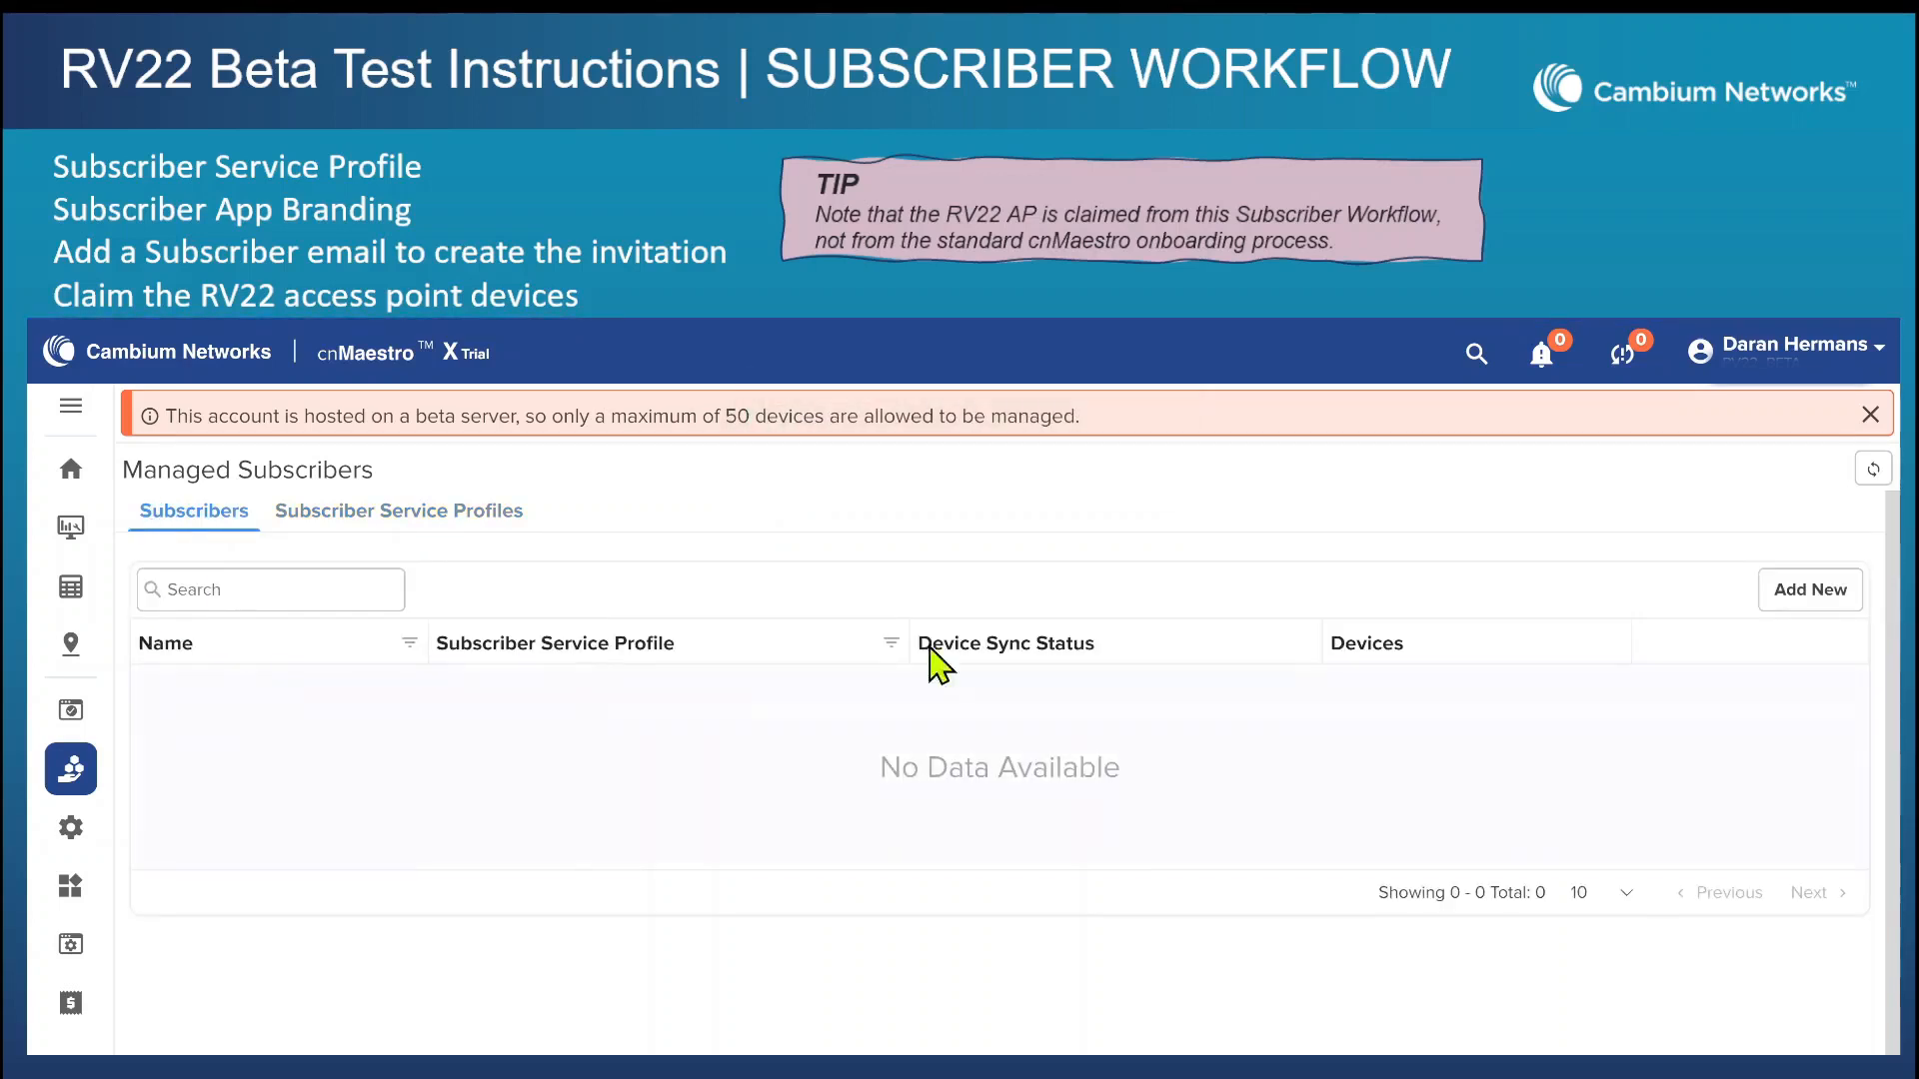
left_click(1802, 595)
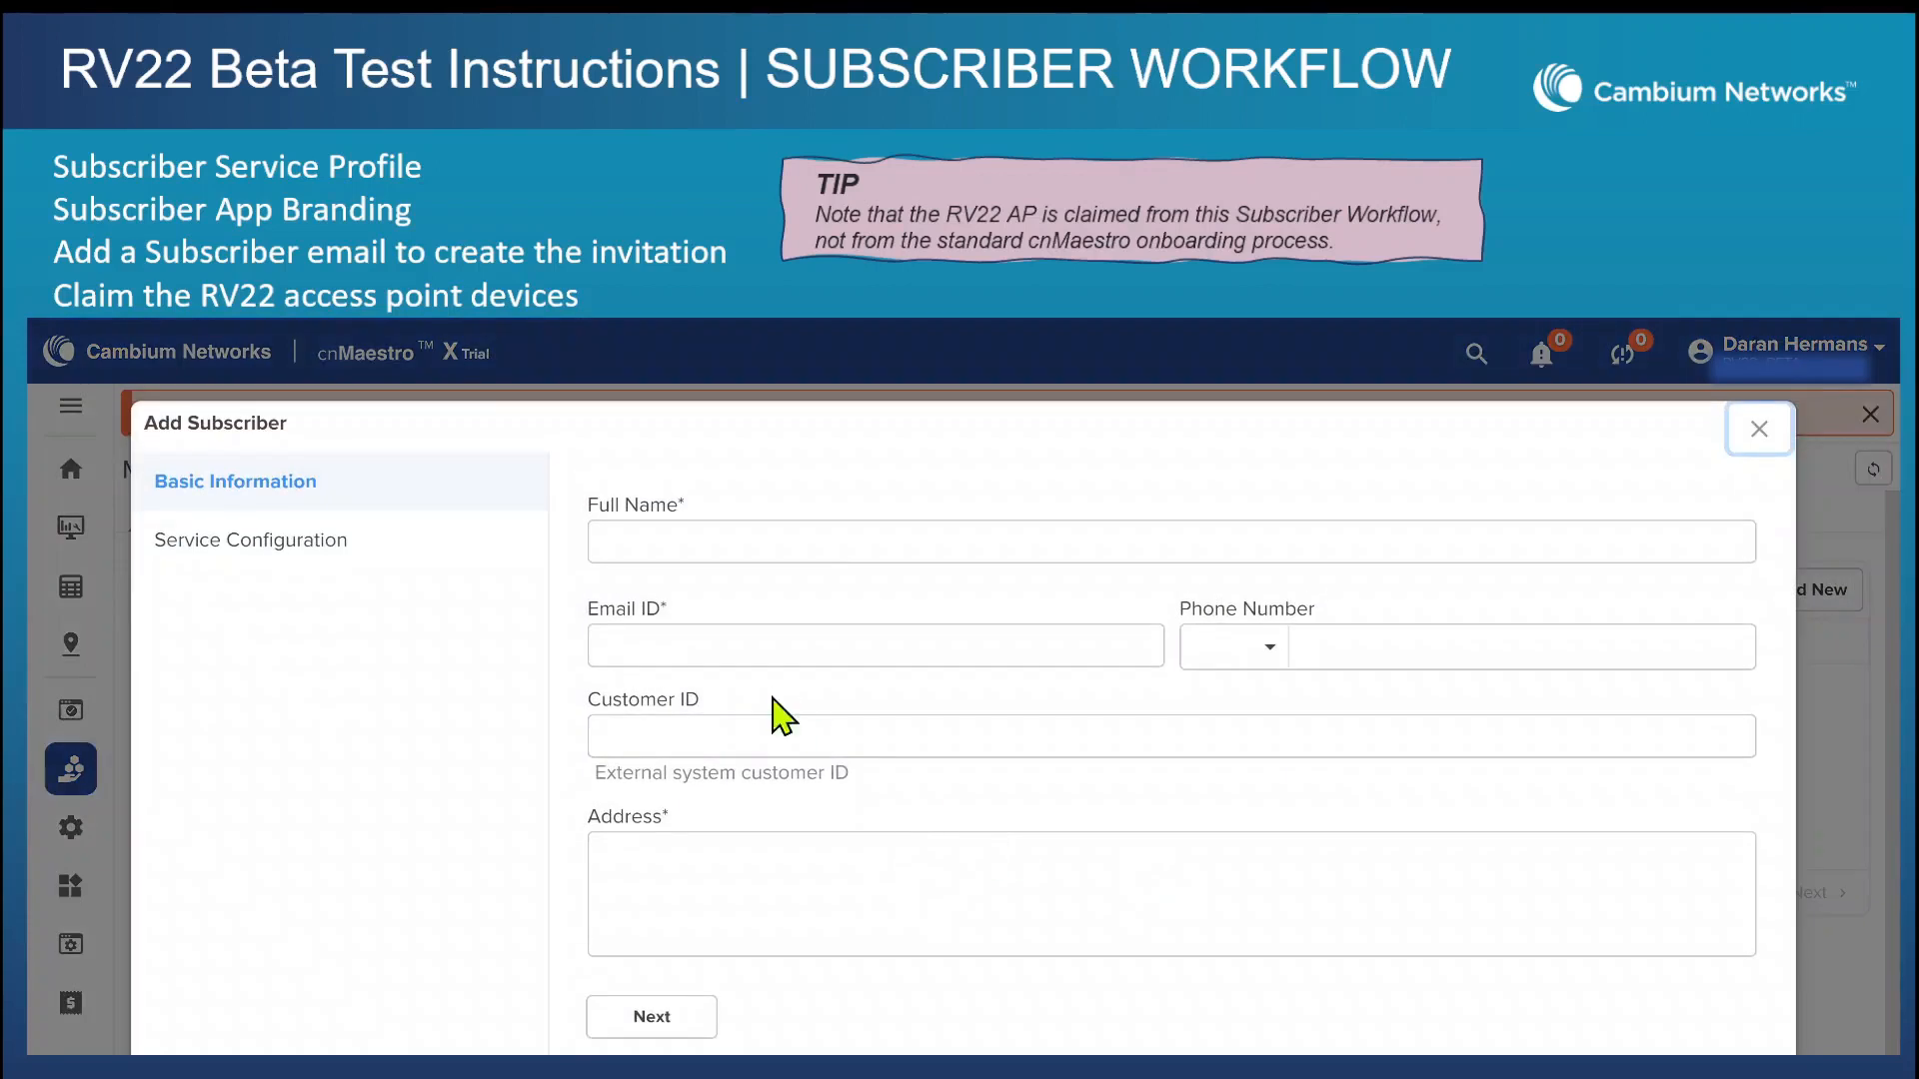
left_click(808, 544)
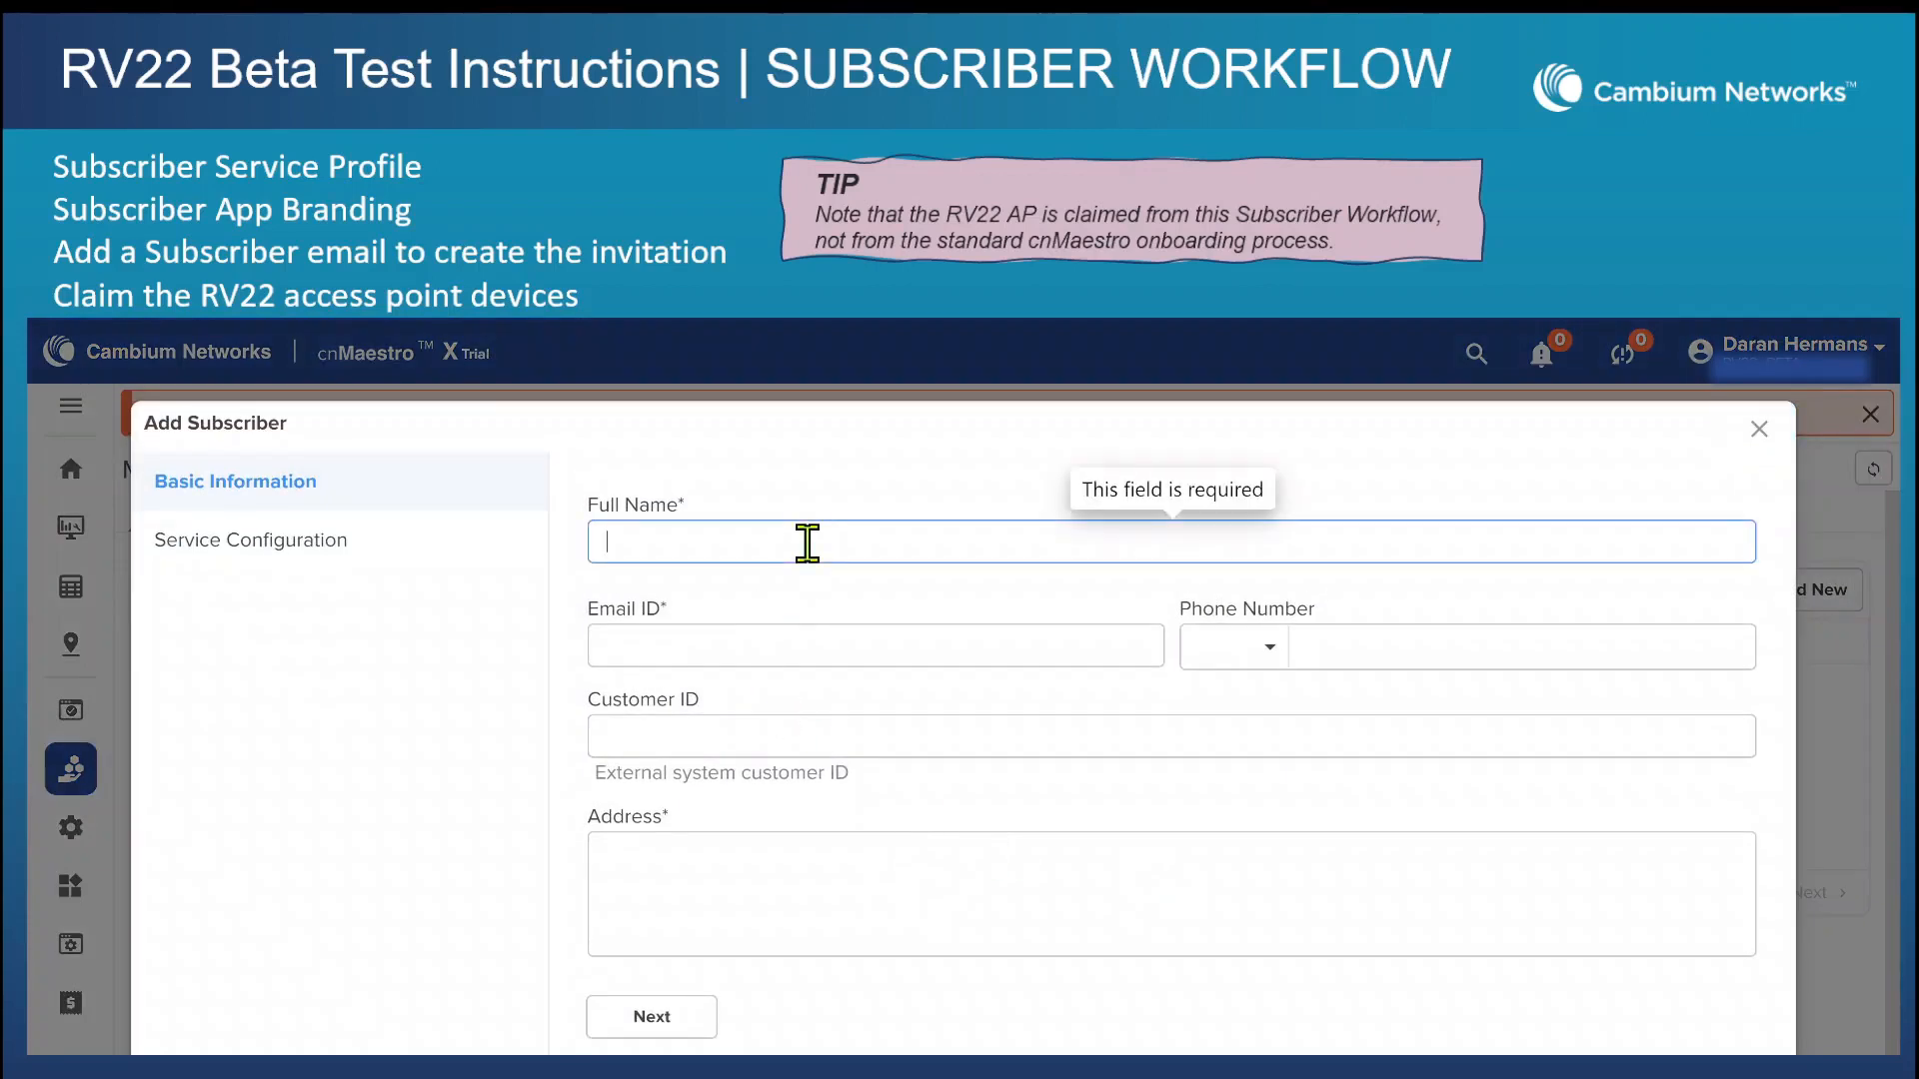
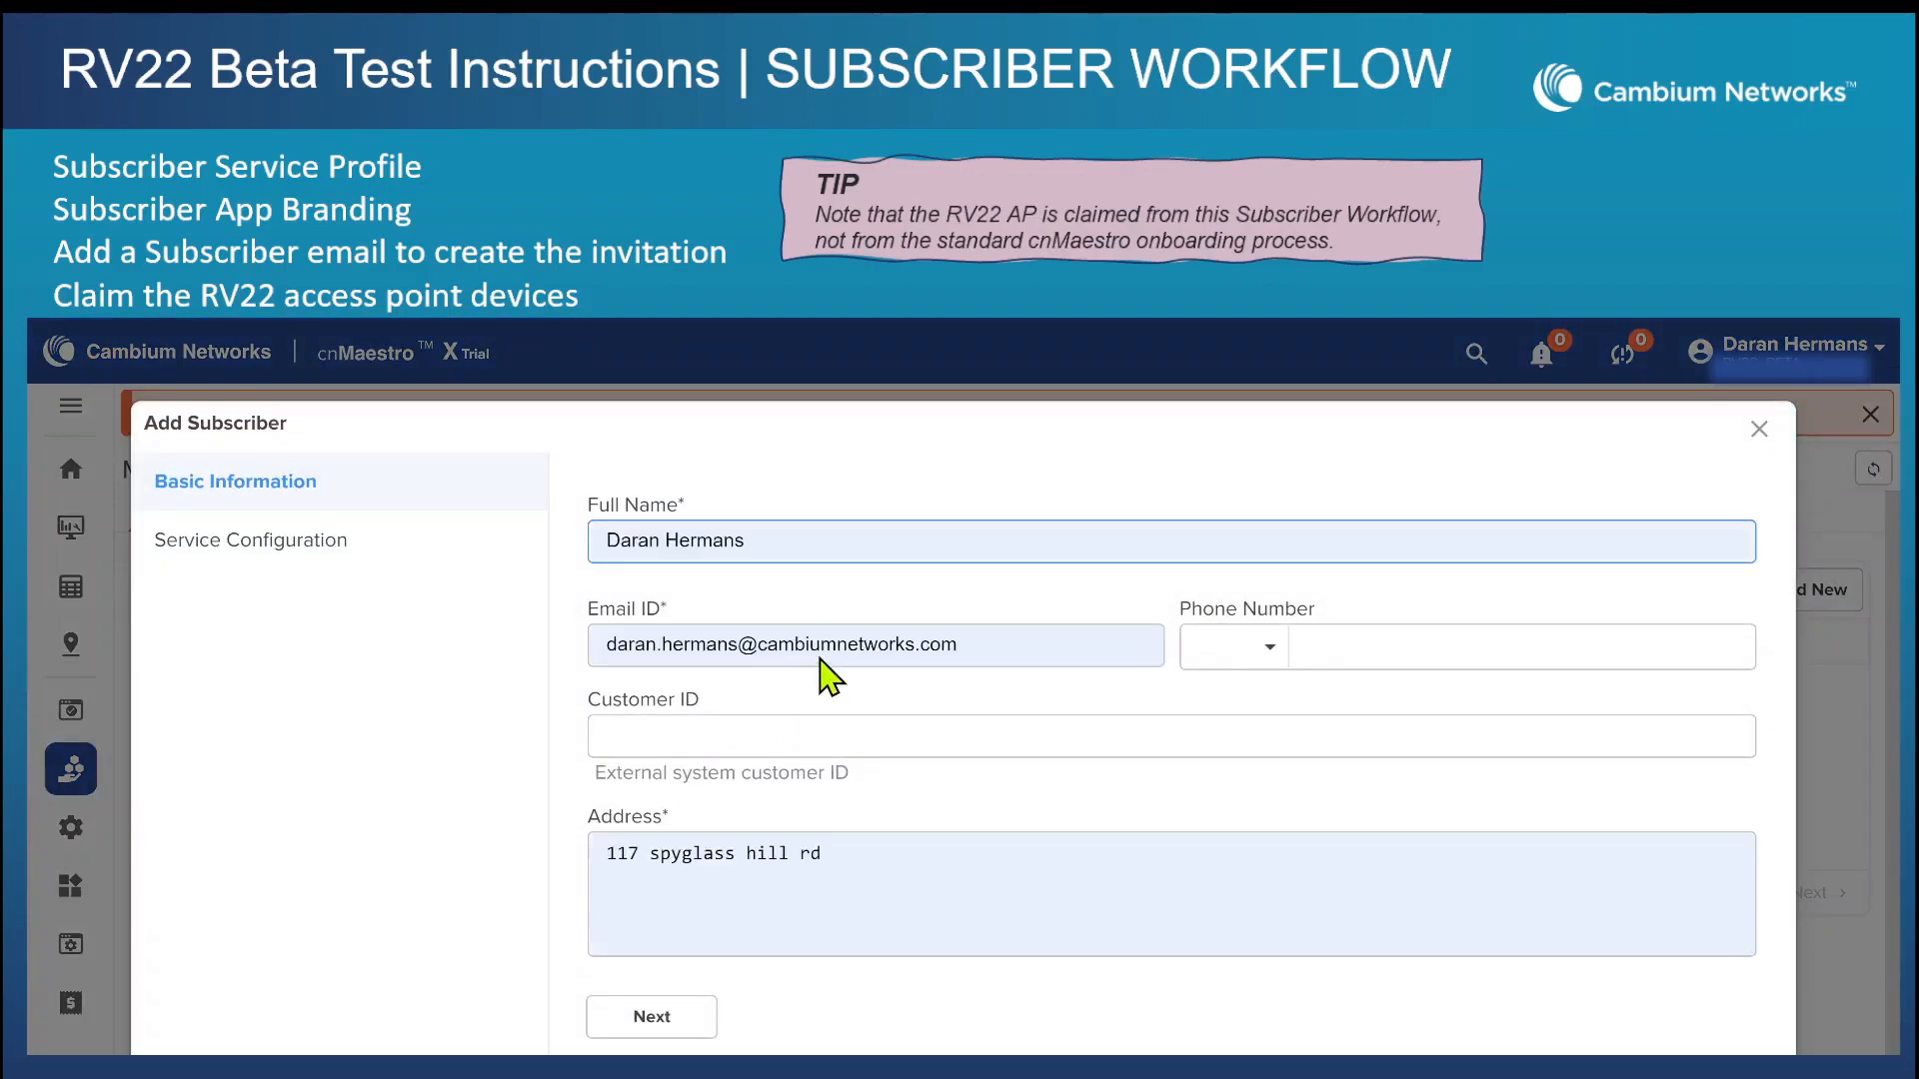
left_click(821, 708)
left_click(640, 1015)
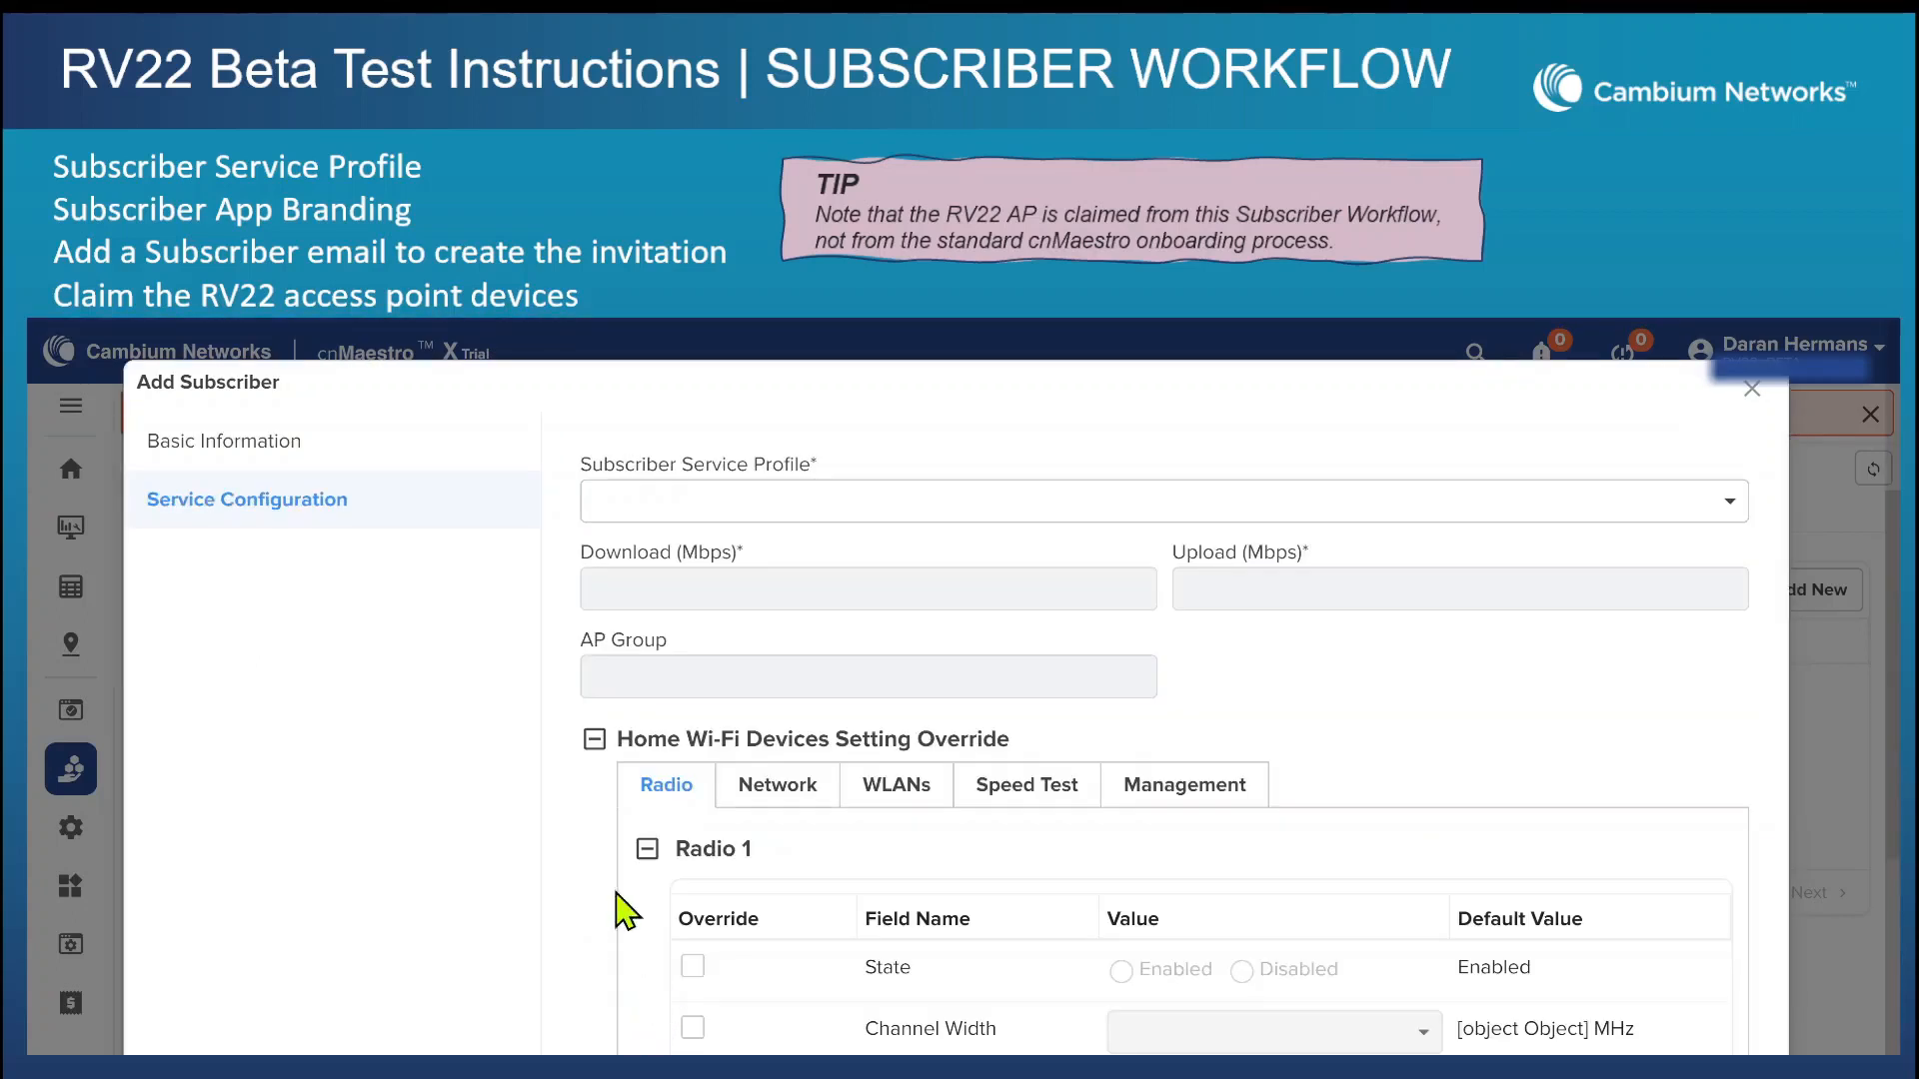
Assign the GETT Gold WIFI service profile to the new subscriber and review the home Wi-Fi device override settings.
left_click(729, 516)
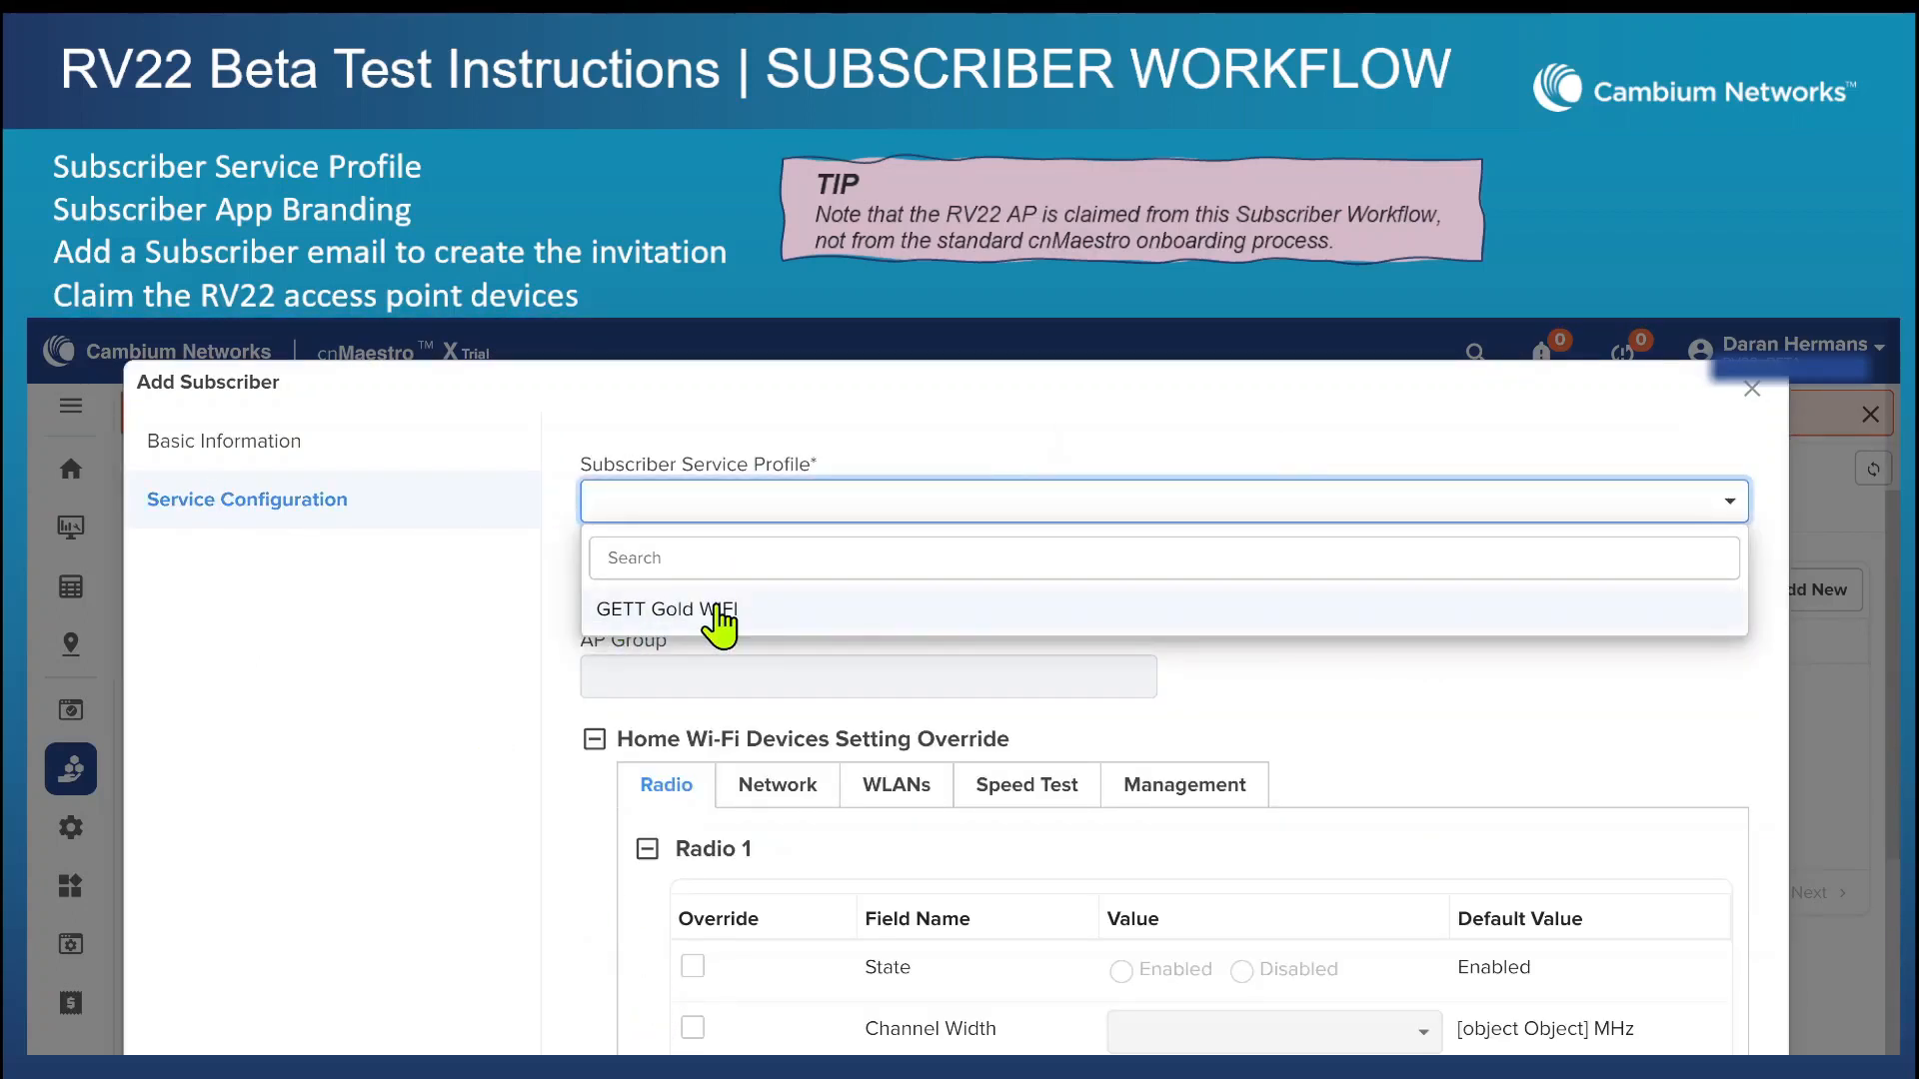
left_click(716, 621)
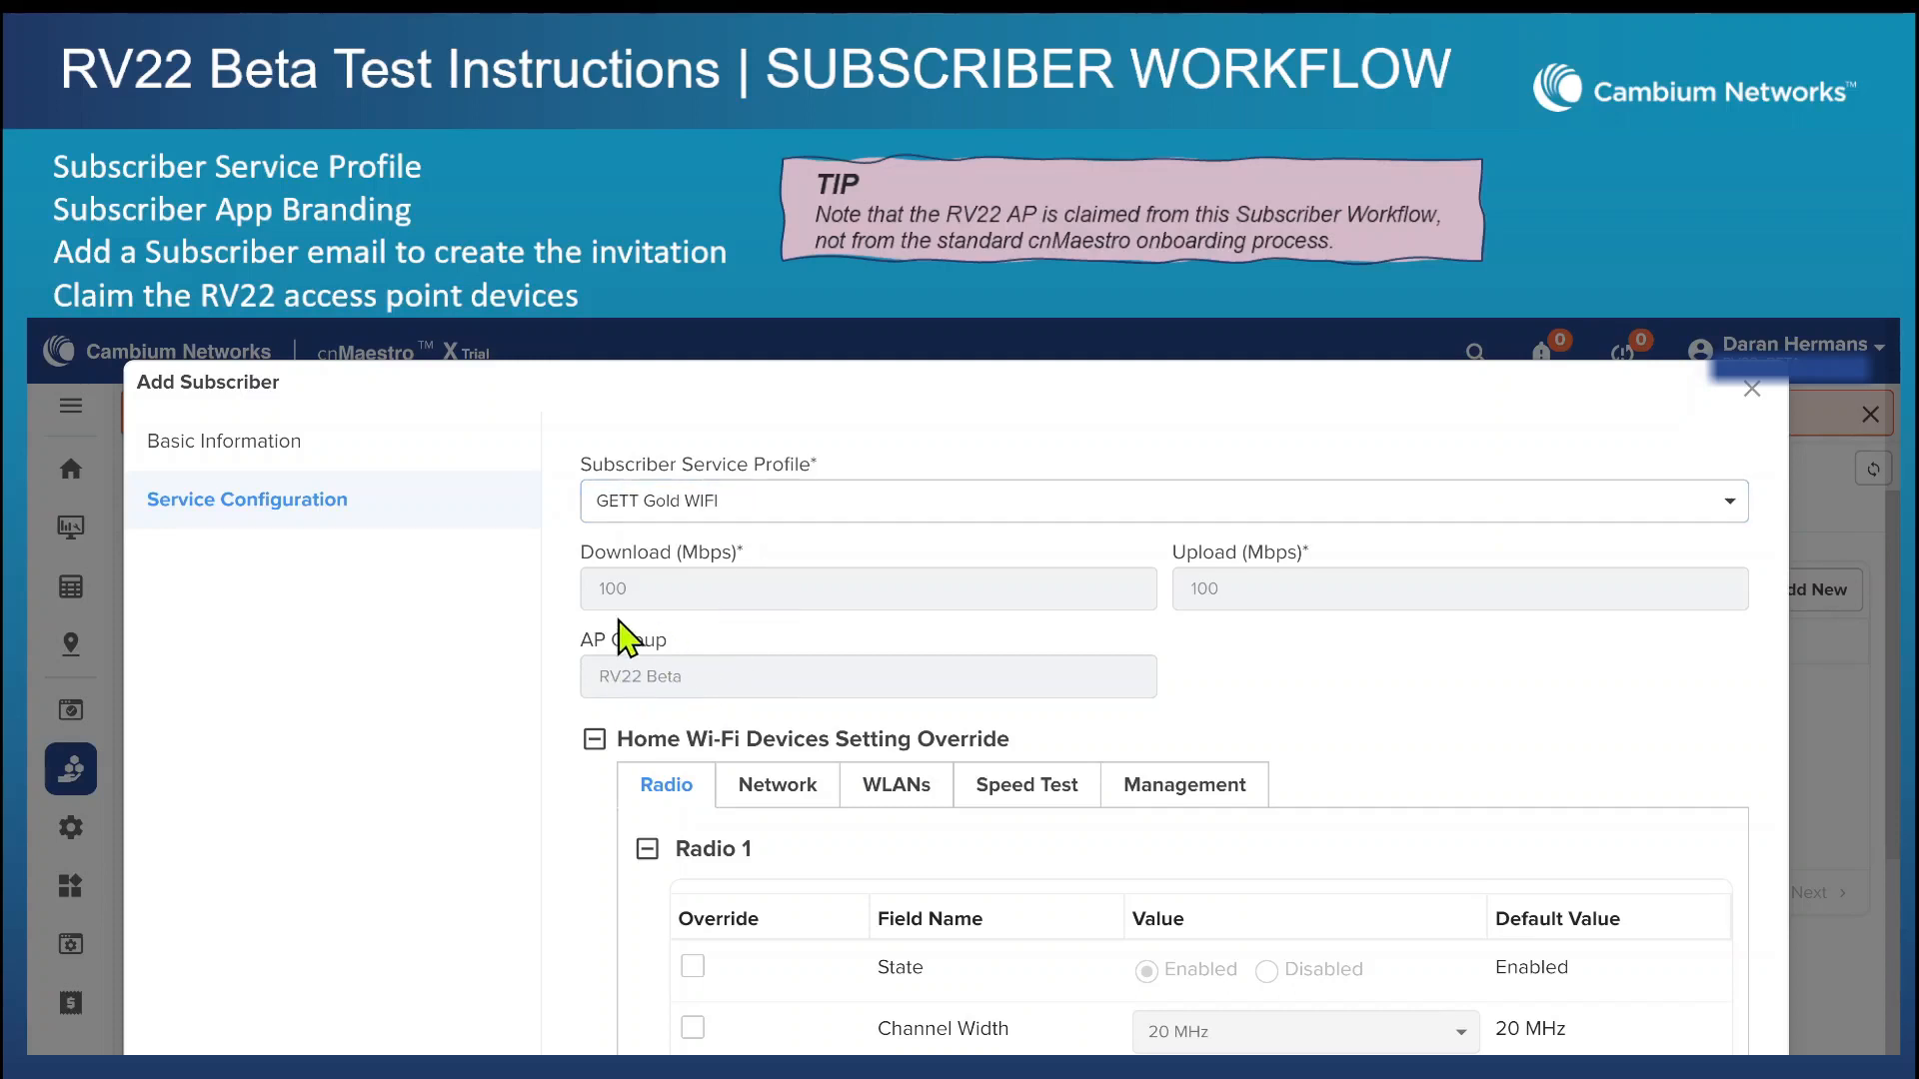
scroll(694, 663, "down", 2)
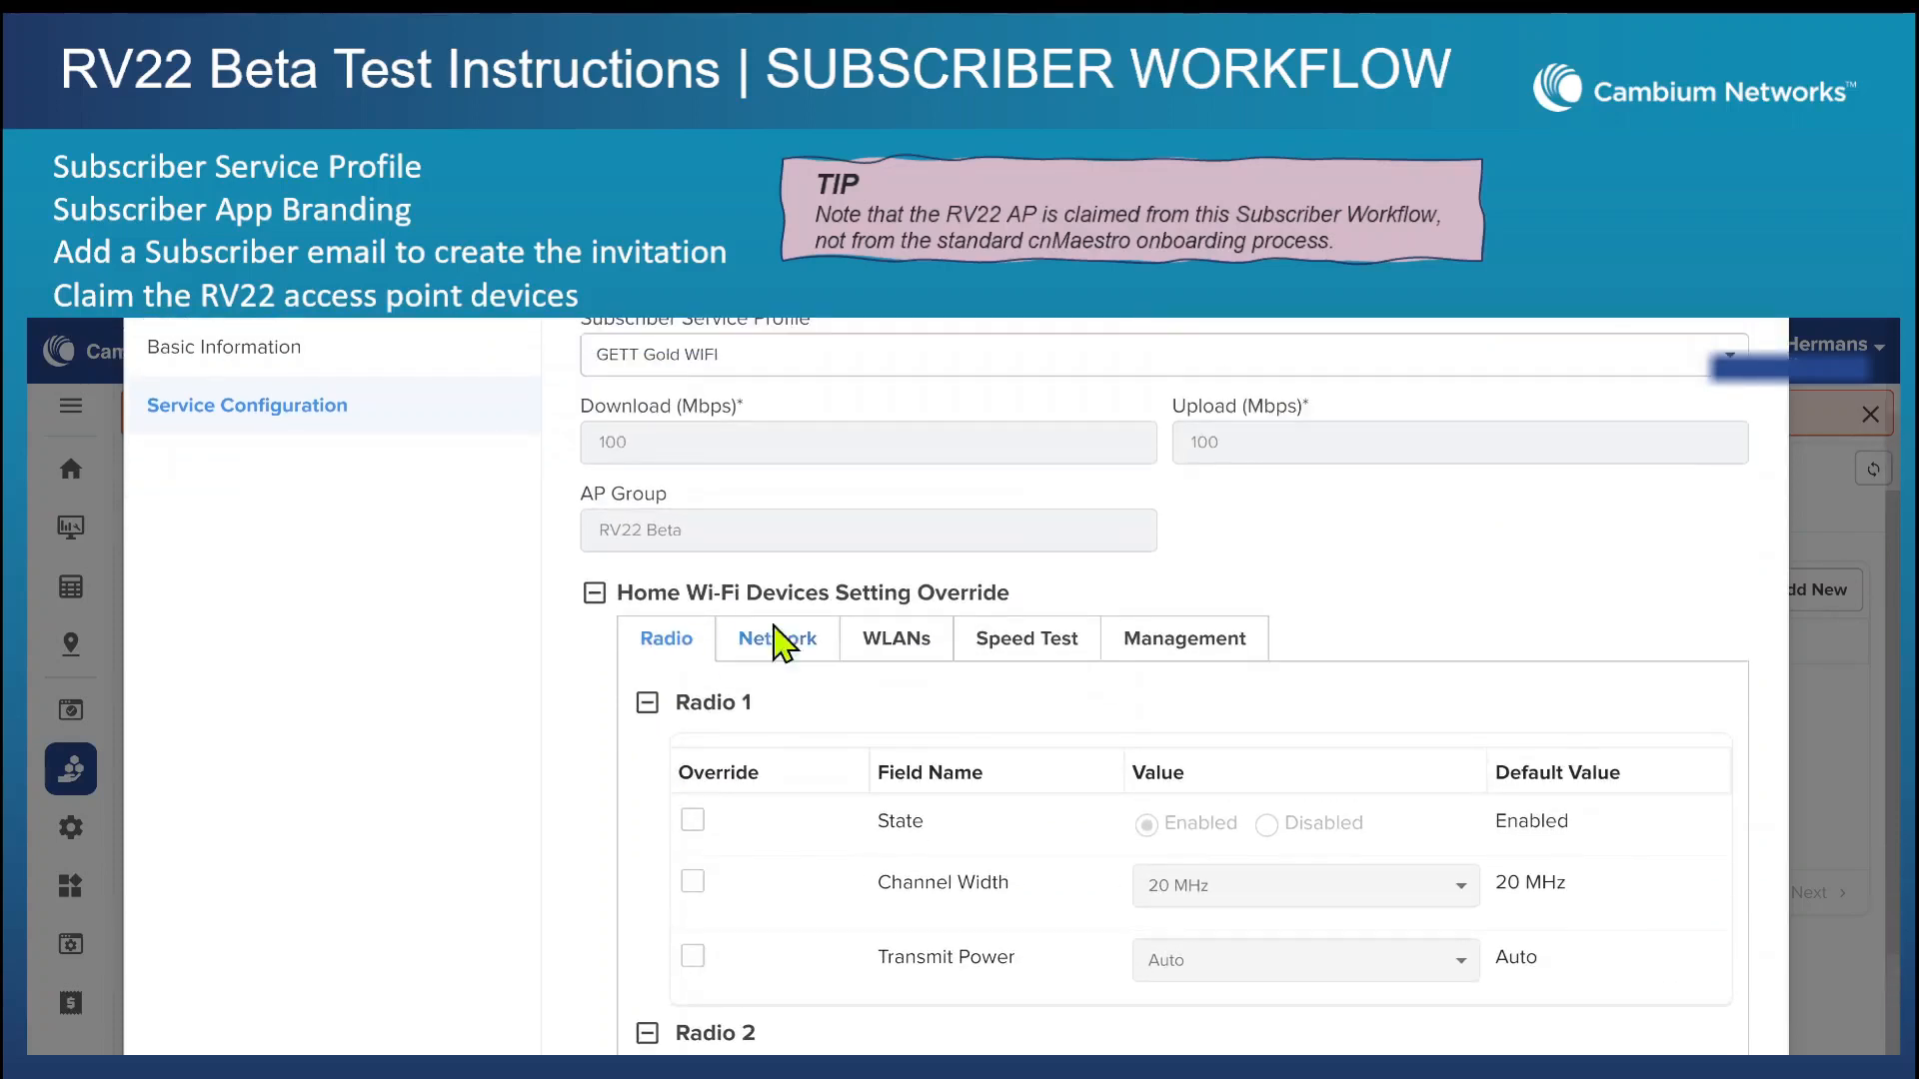
scroll(792, 633, "down", 4)
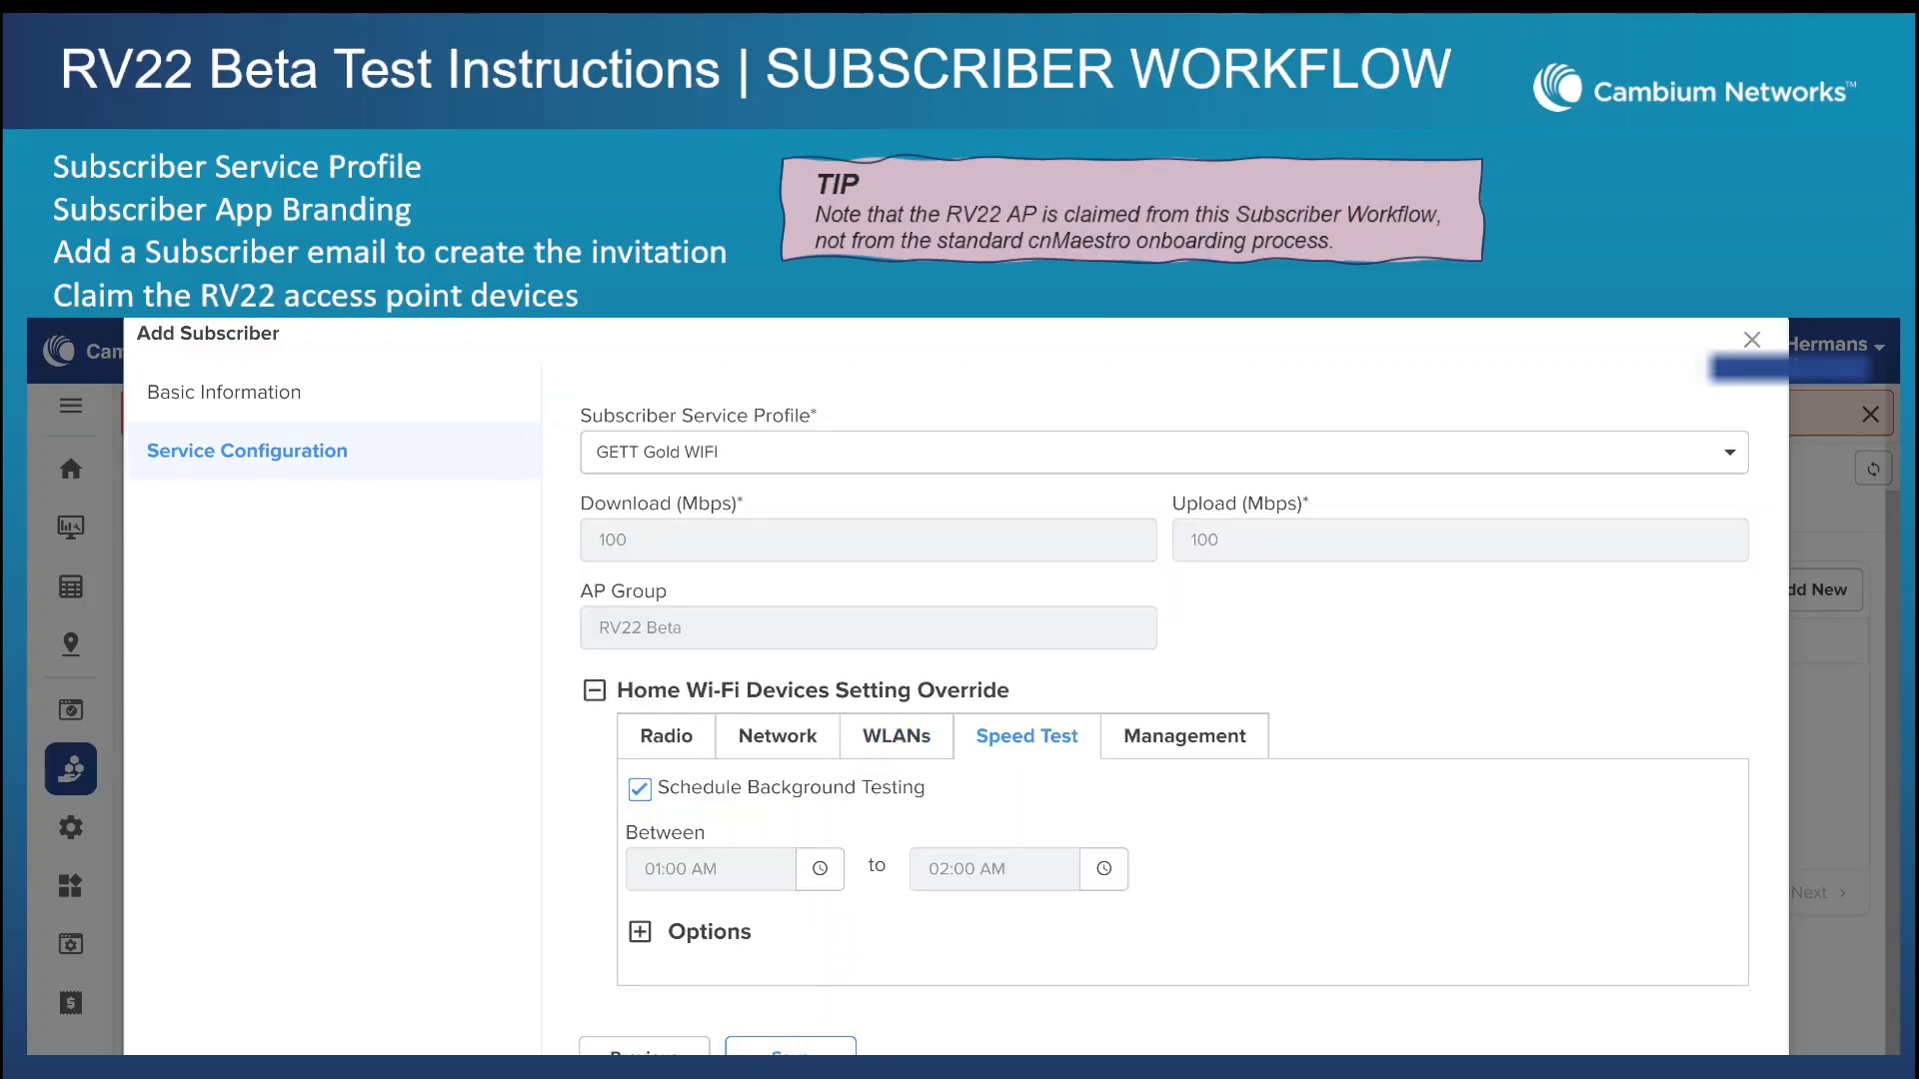
Save the service configuration, then set the deployment type to Home Site with the existing RV22 beta home site and save it.
left_click(814, 1044)
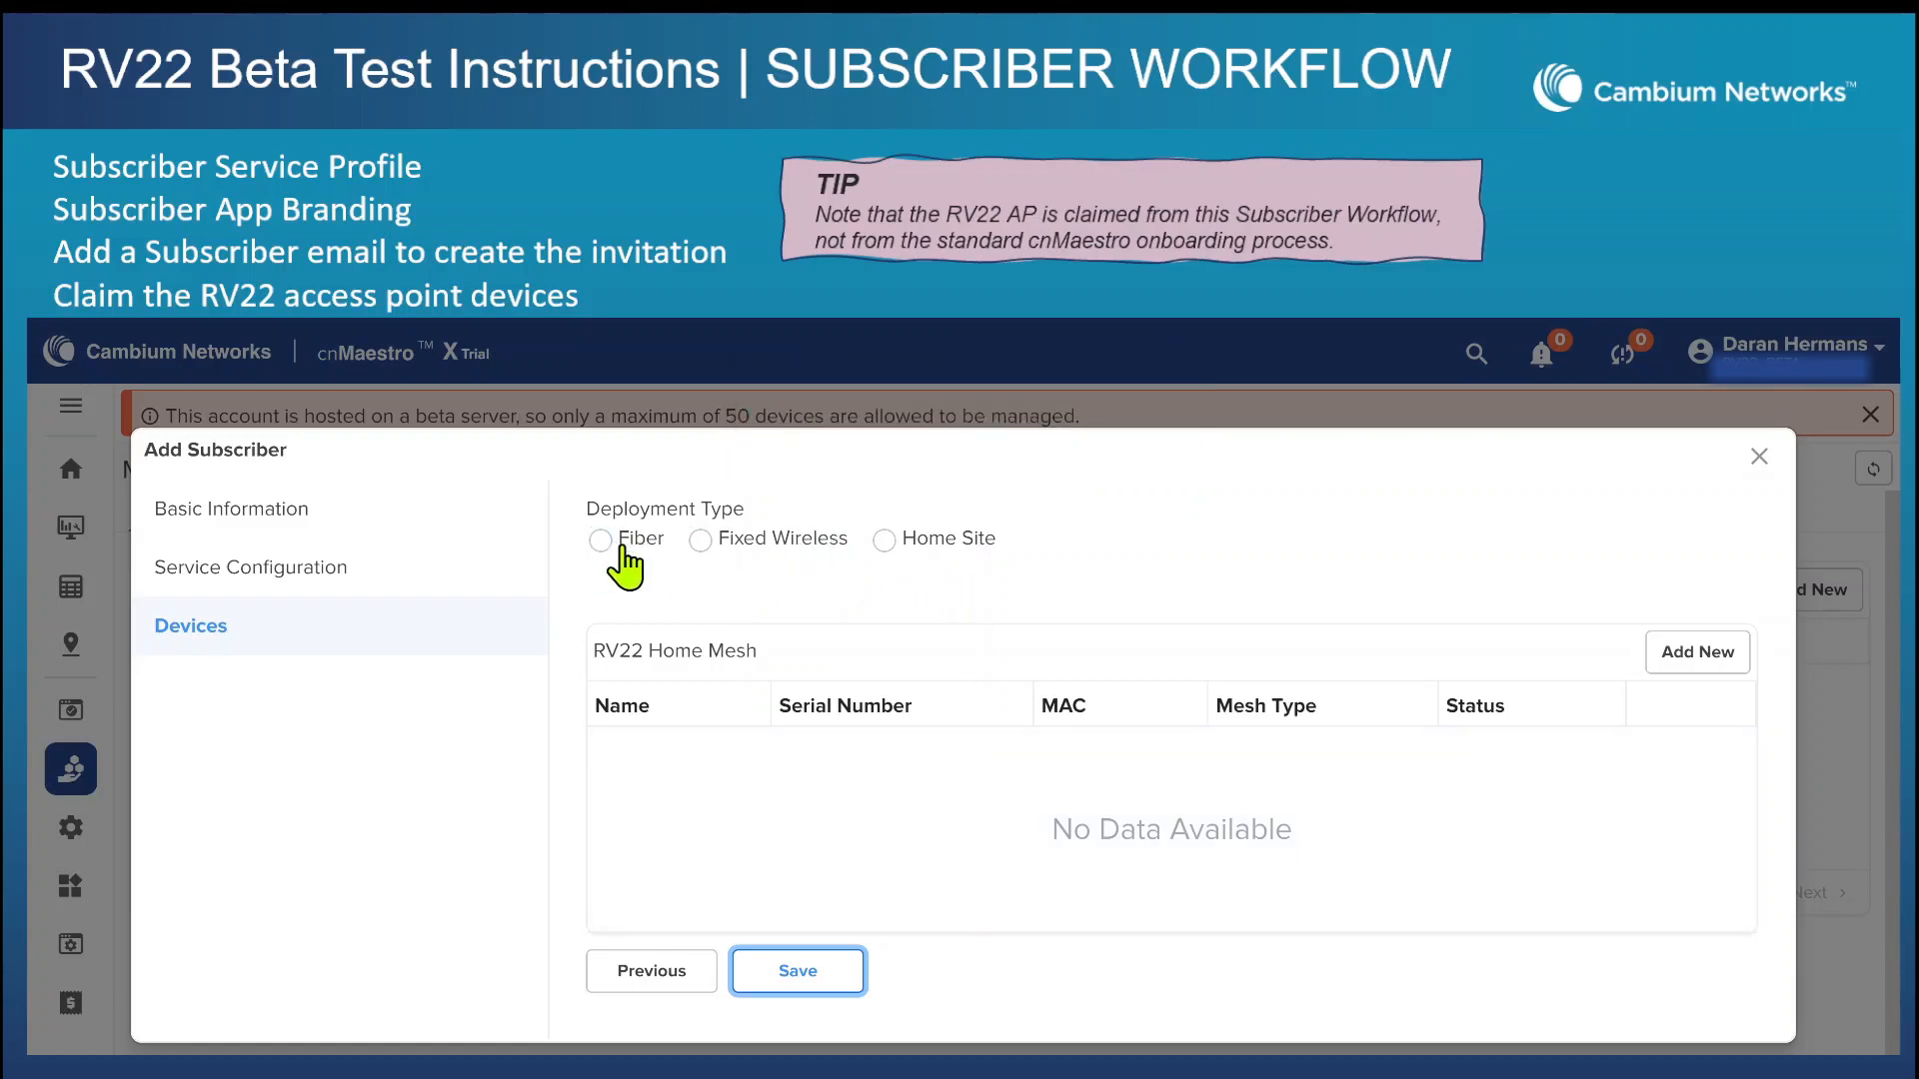
left_click(885, 542)
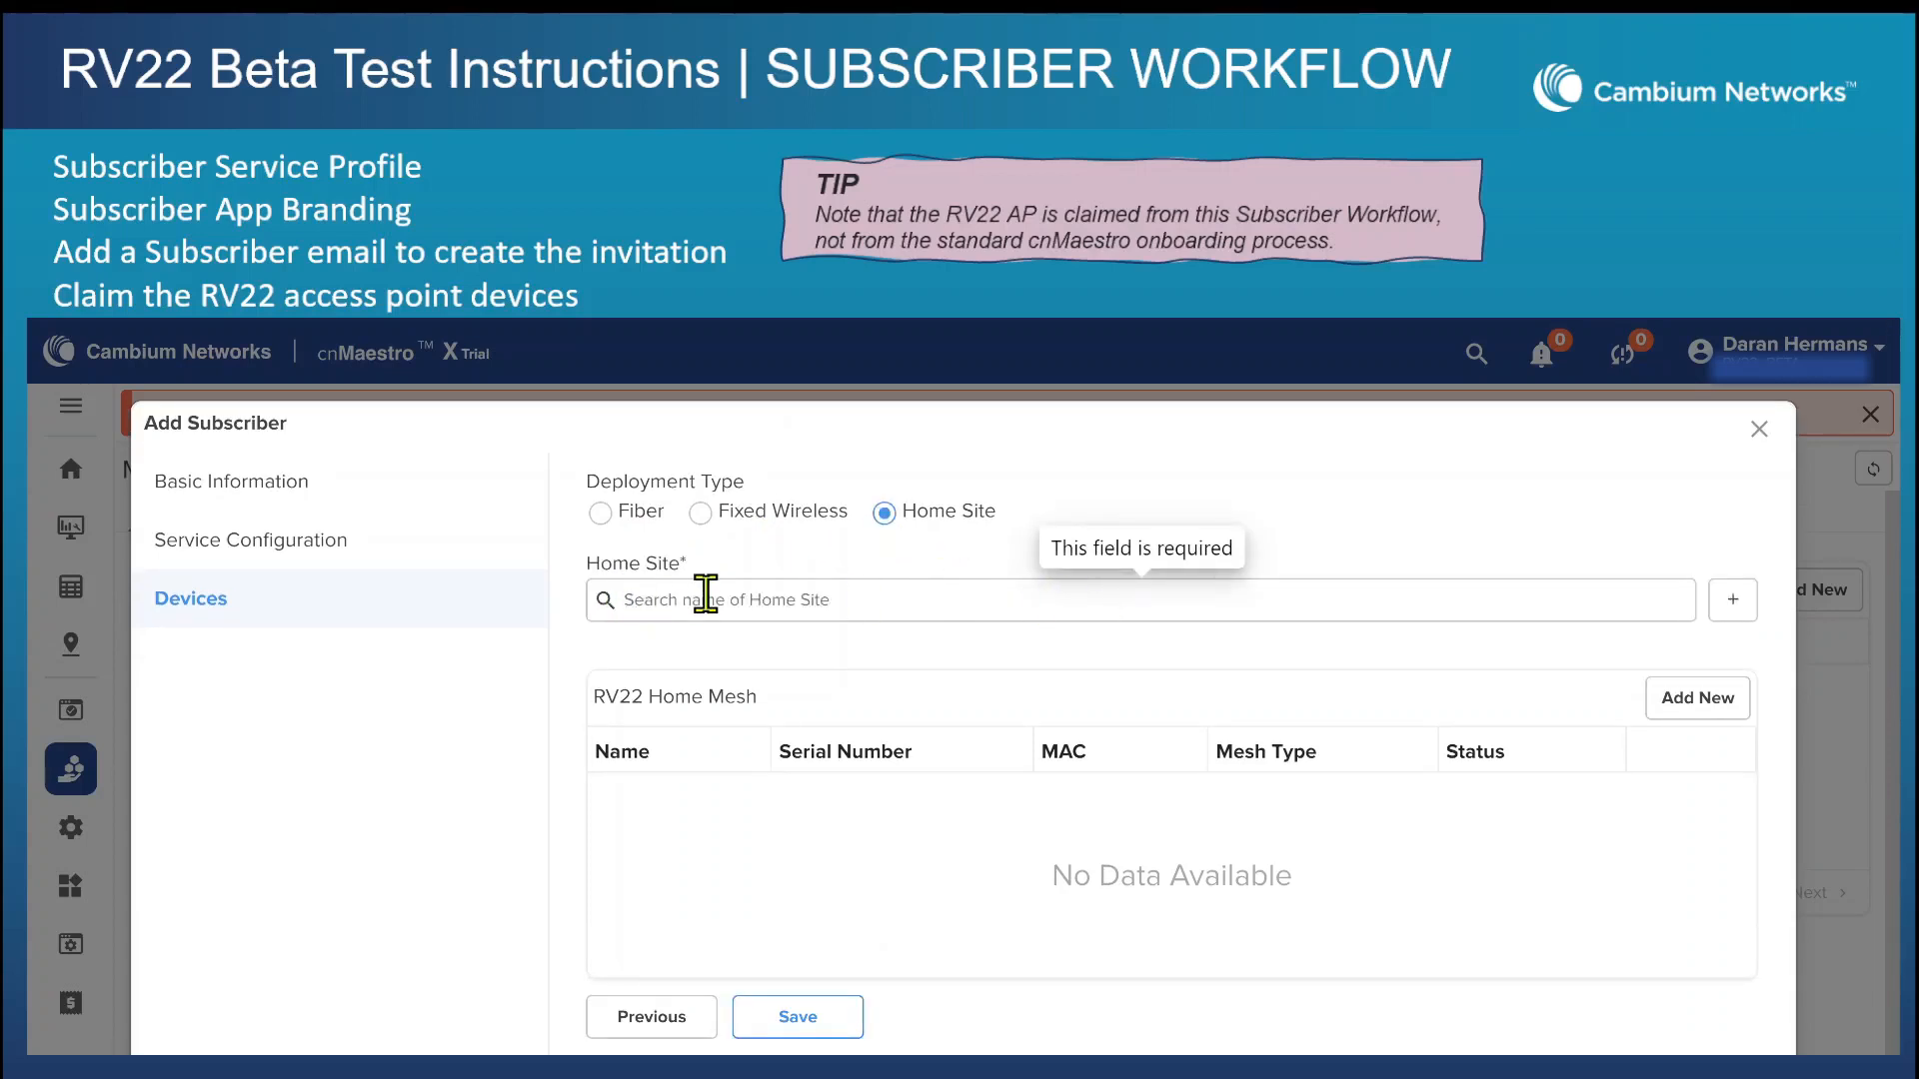
left_click(740, 600)
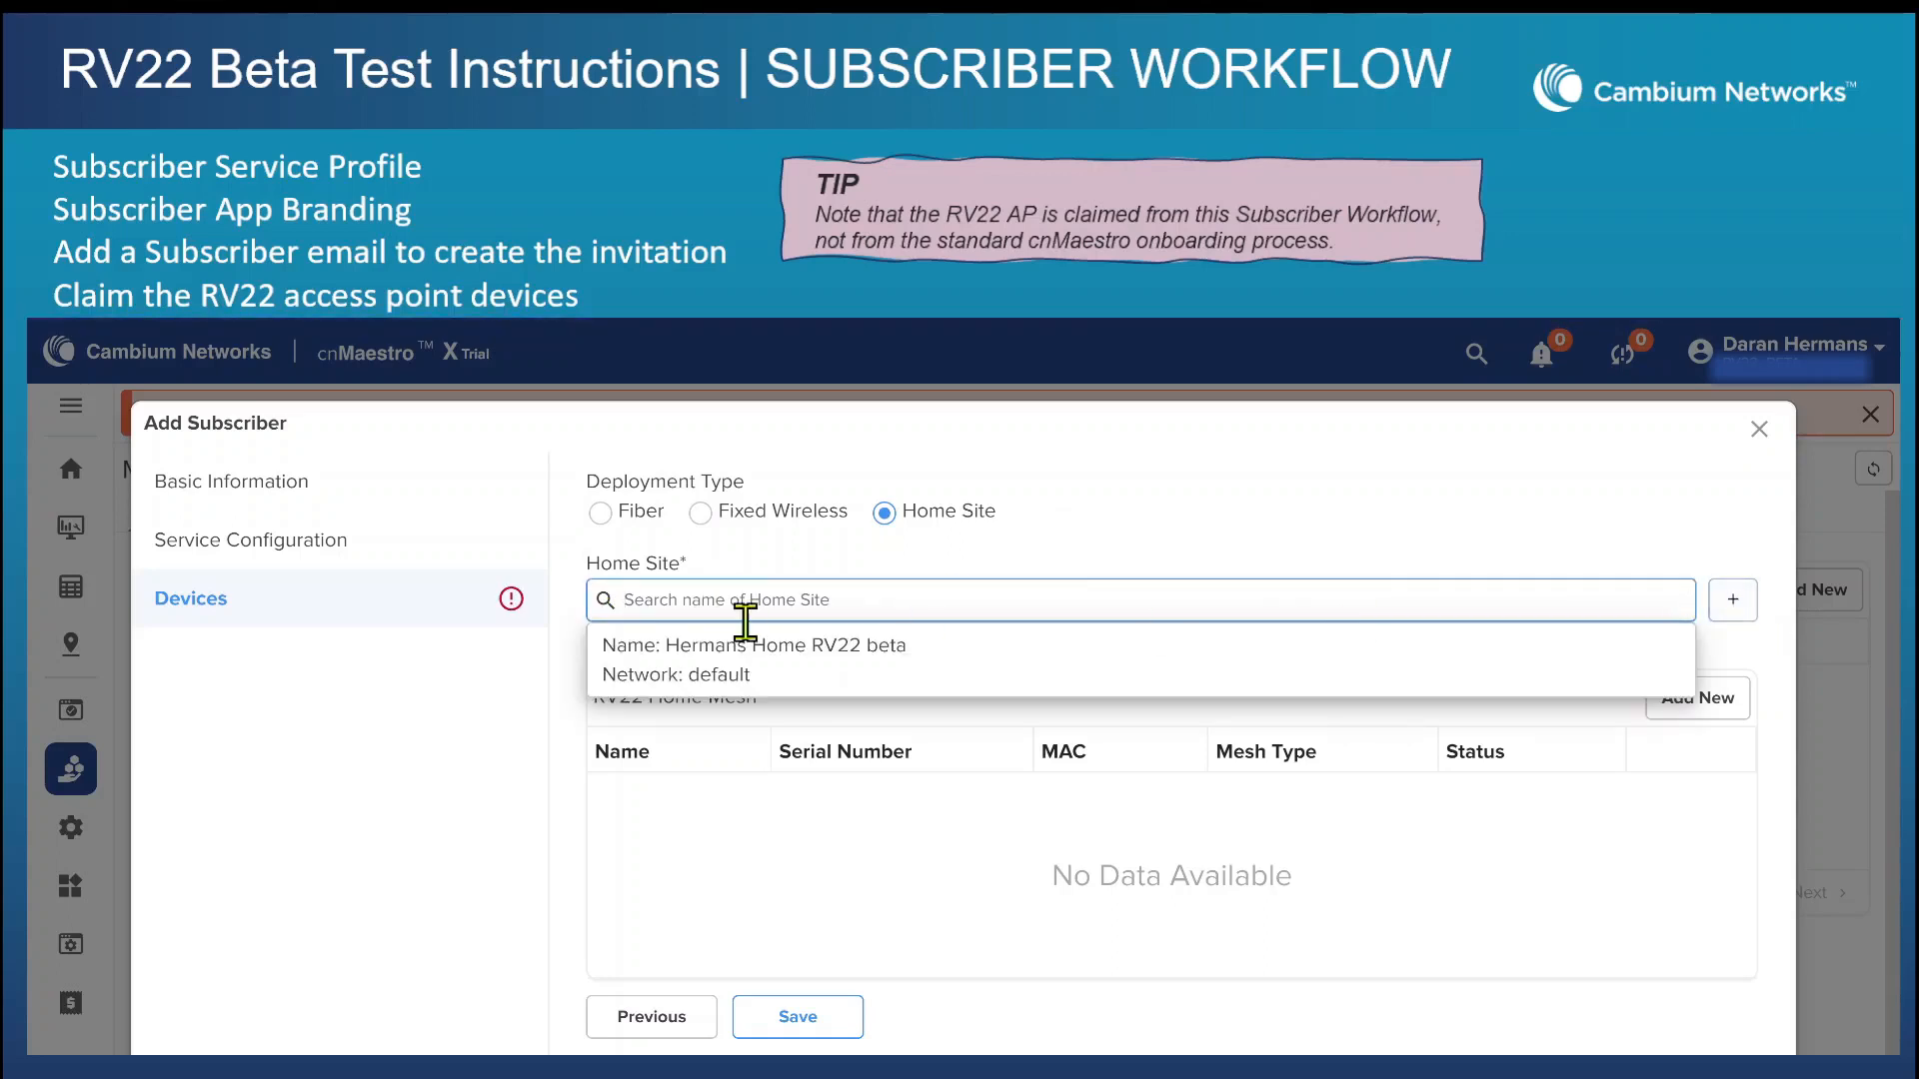
left_click(680, 647)
left_click(1691, 744)
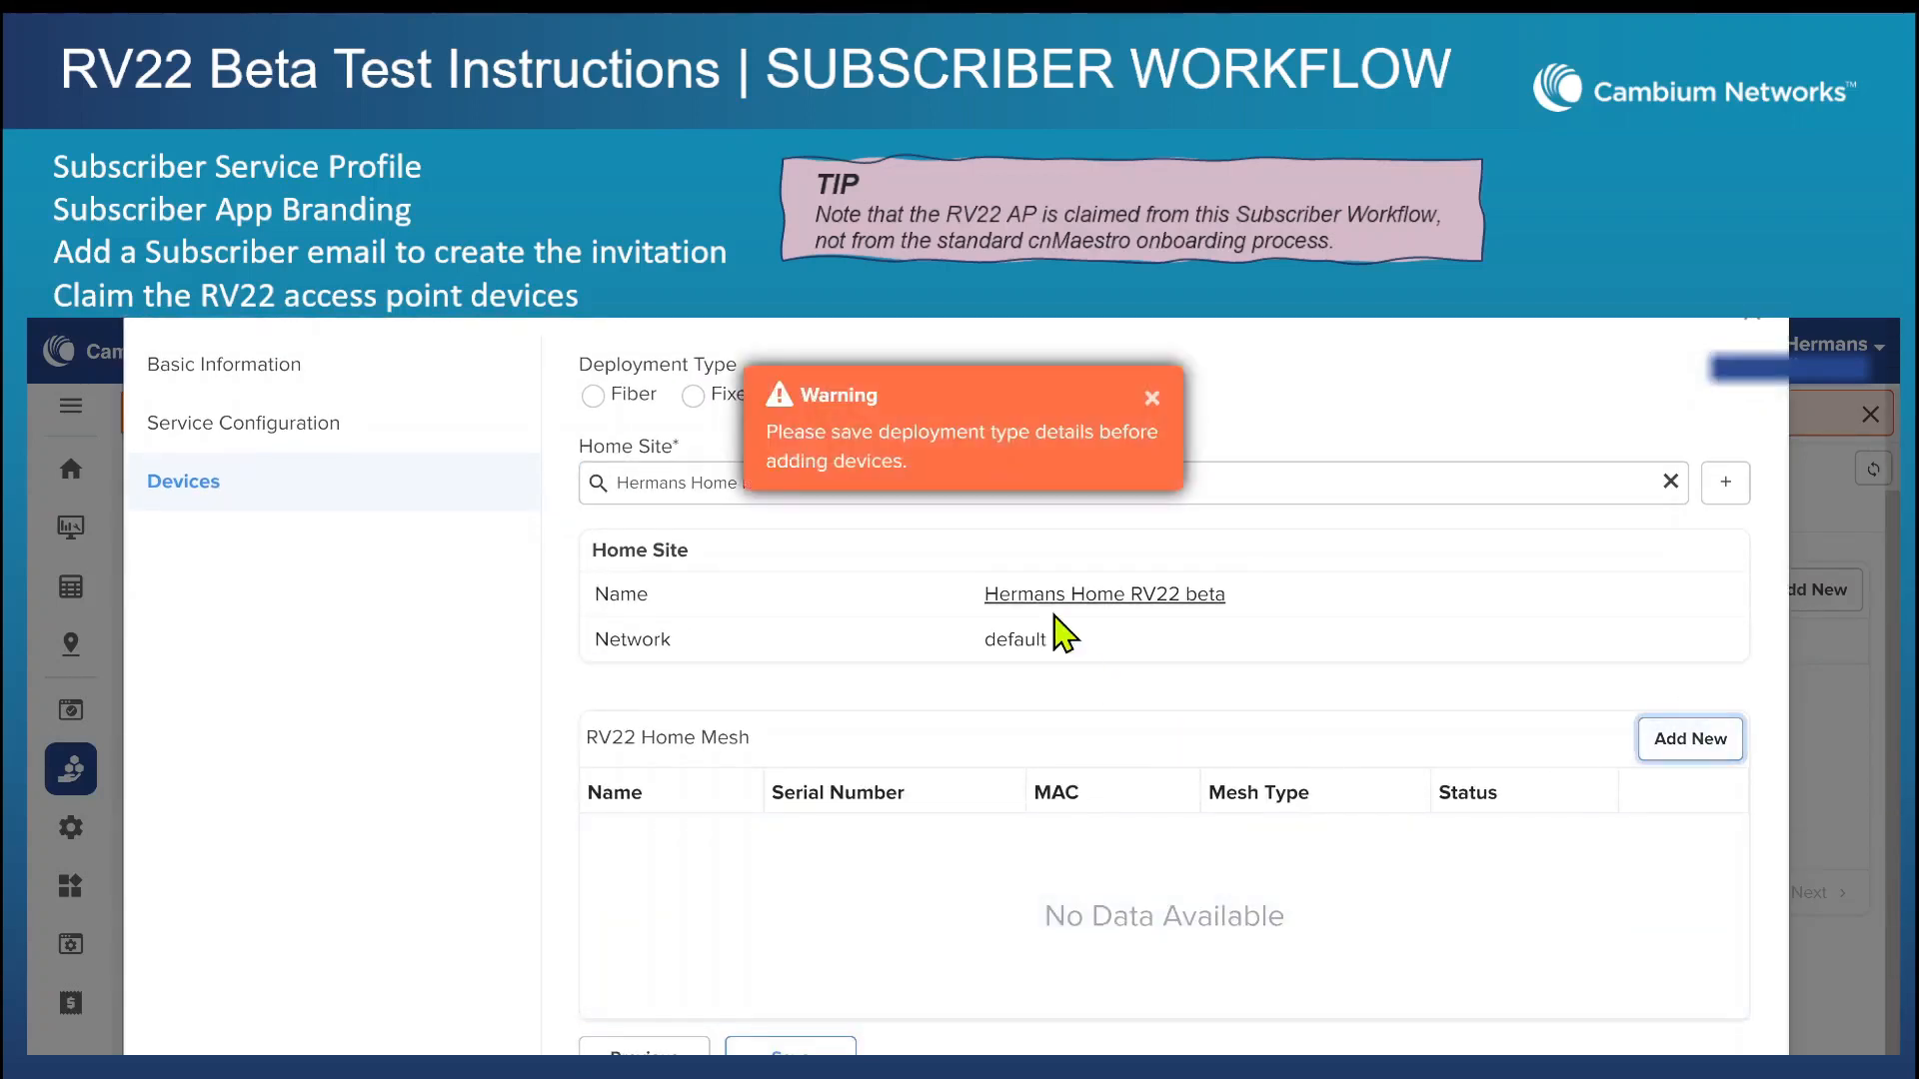
left_click(776, 1052)
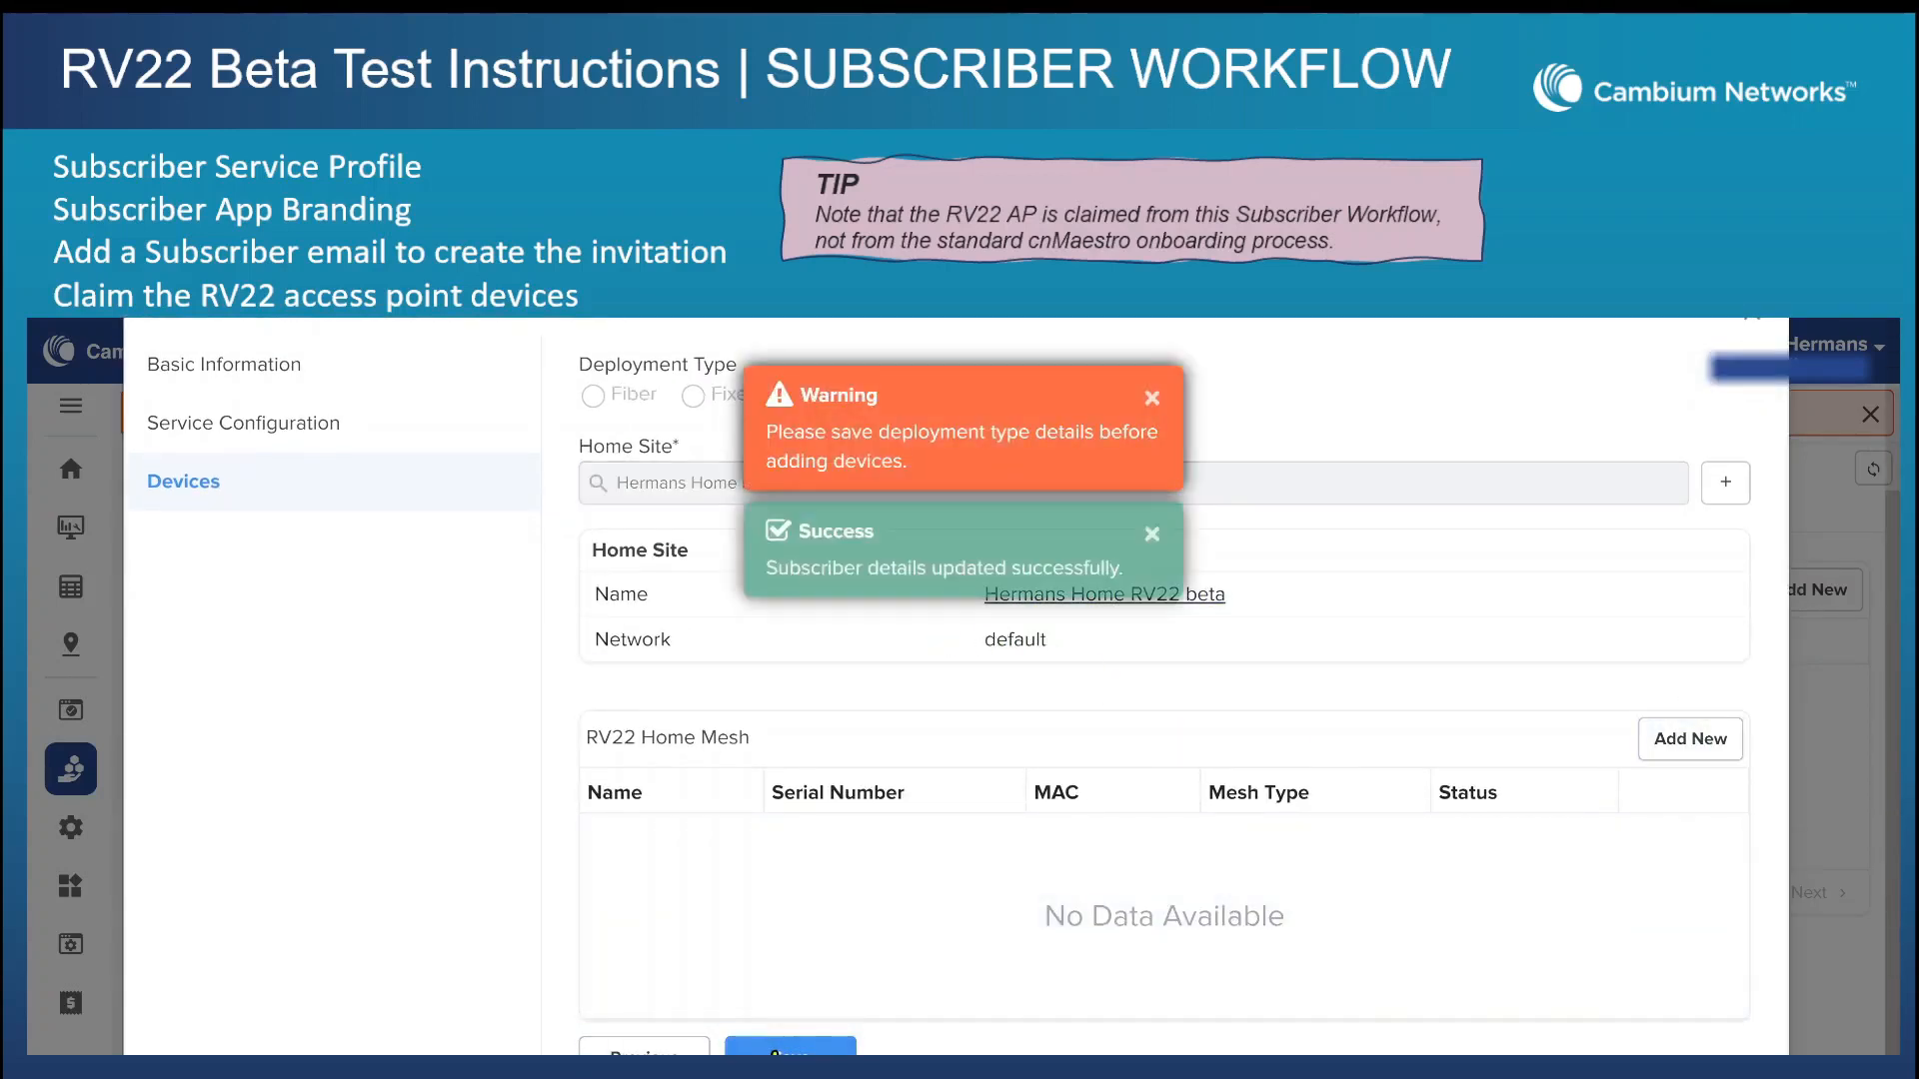
Claim a new RV22 Home Mesh device by its serial number and assign it to the subscriber.
left_click(1679, 749)
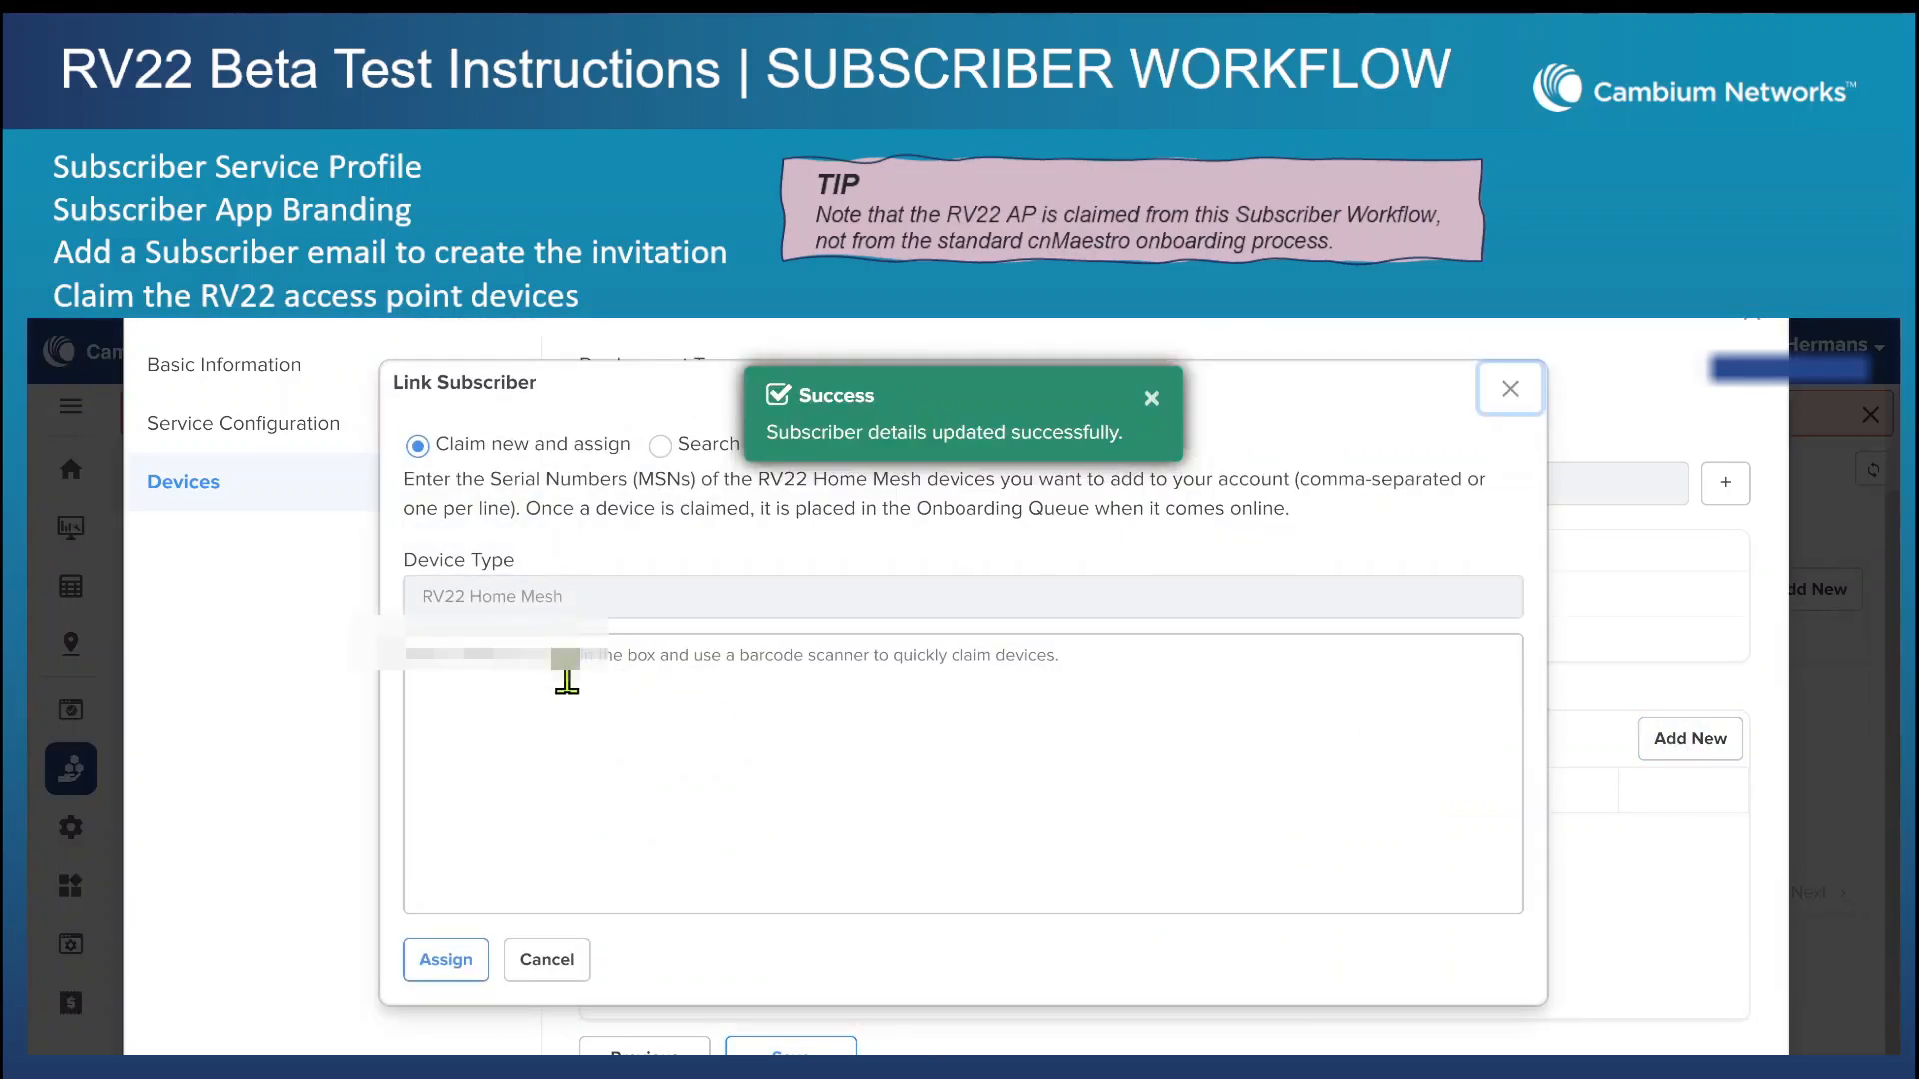
left_click(440, 962)
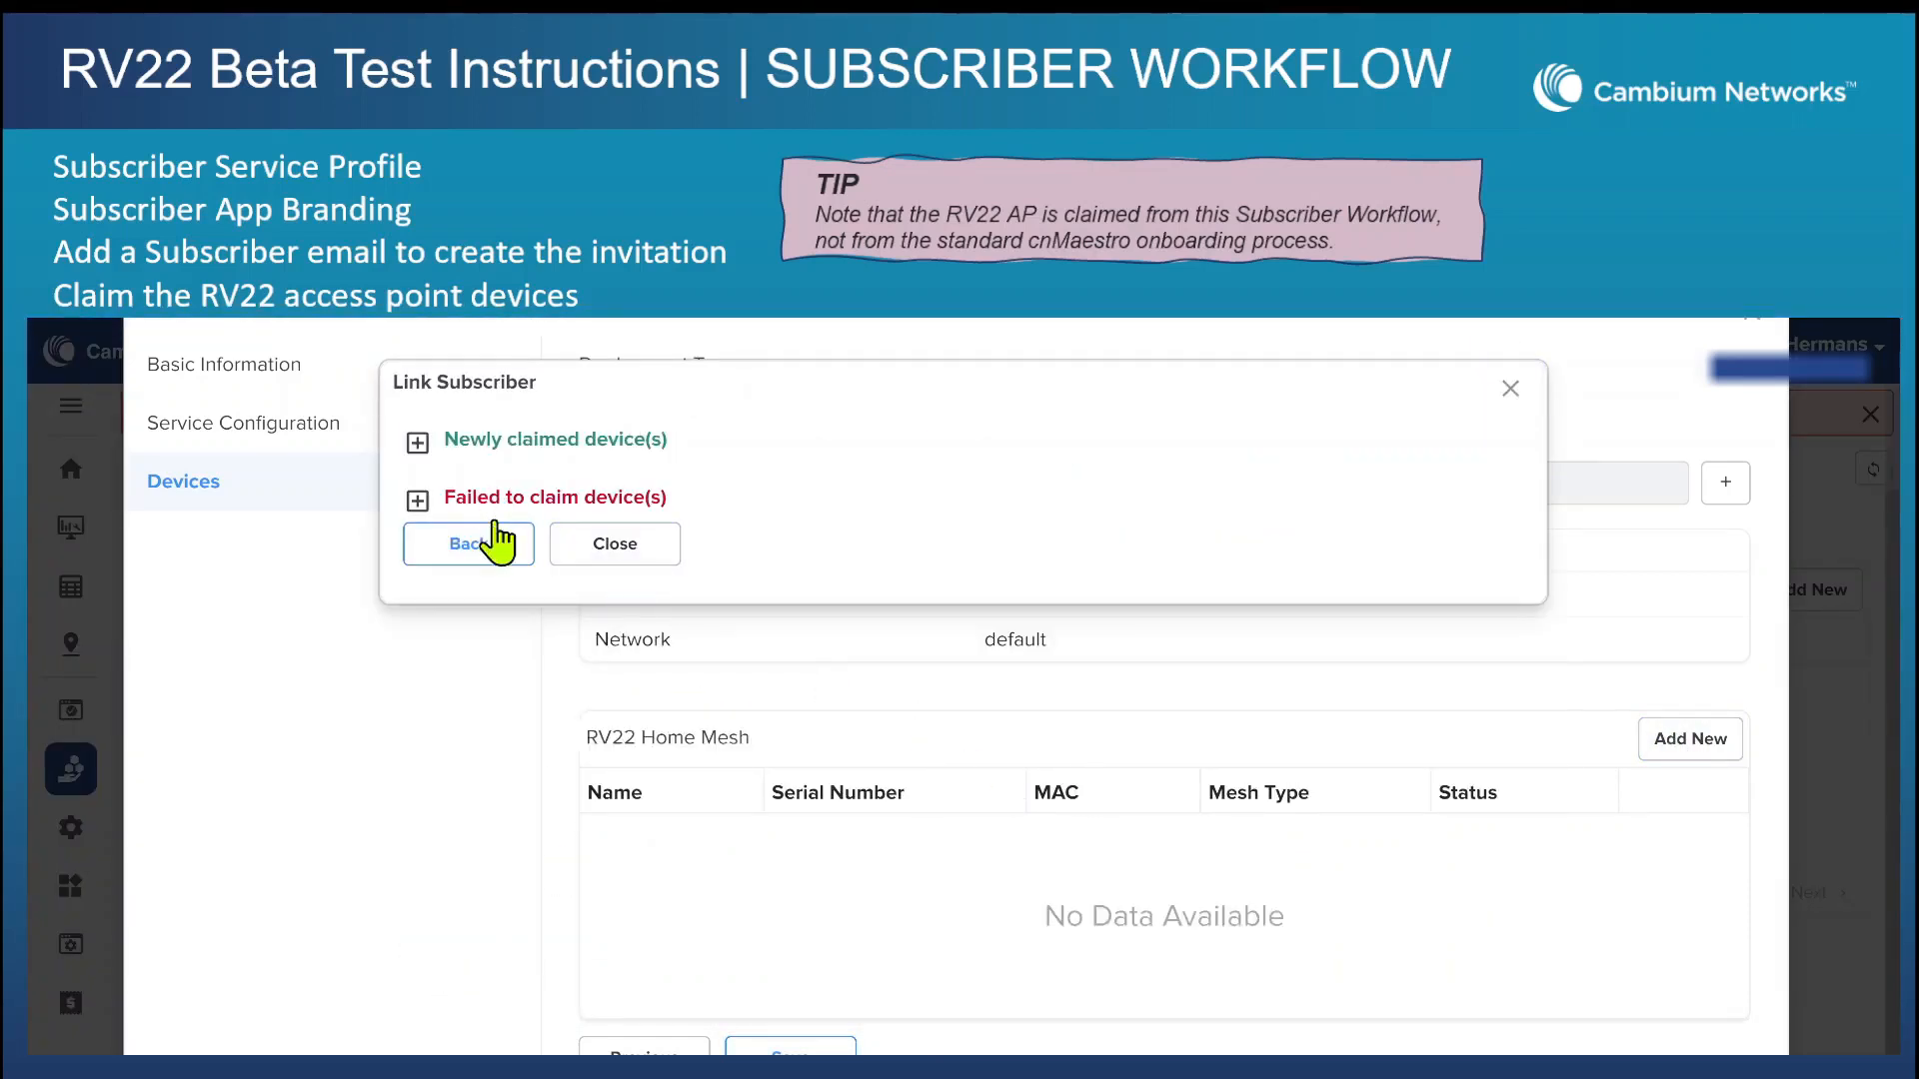
left_click(580, 547)
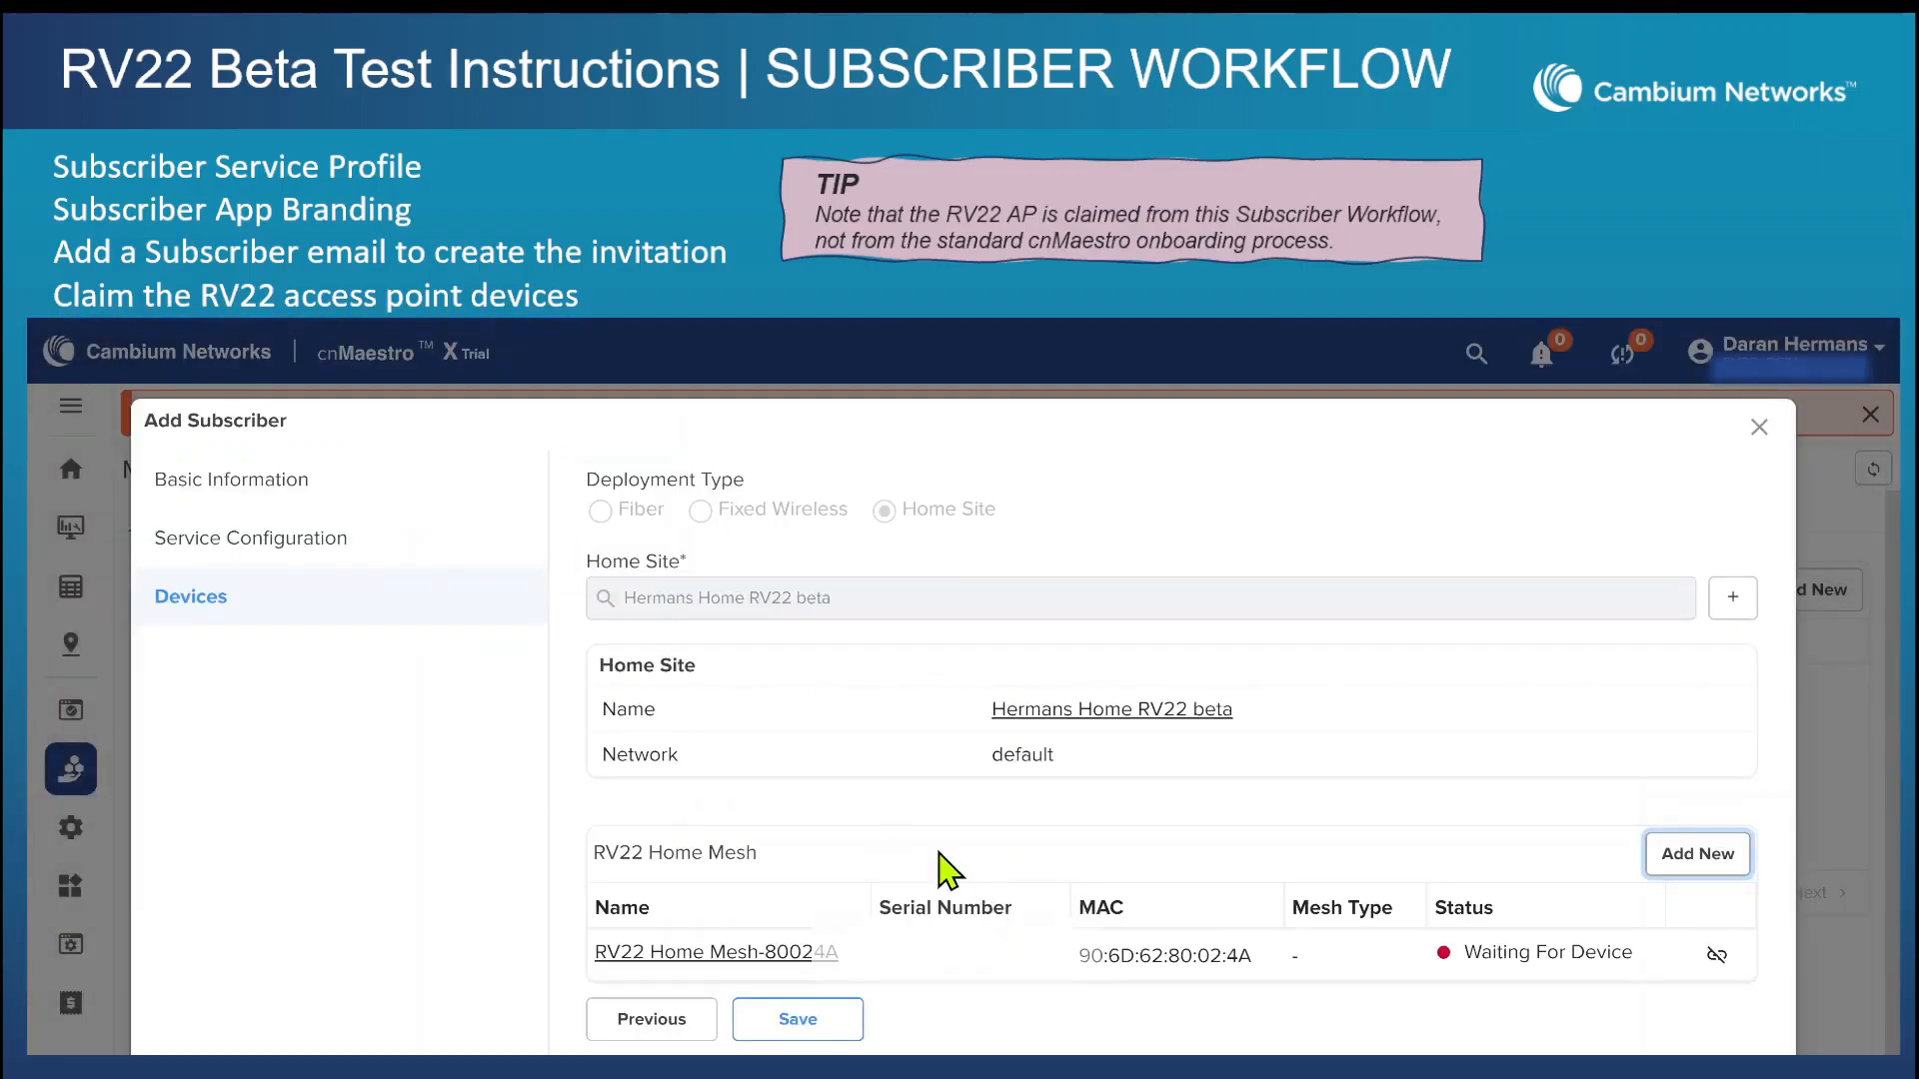
Claim and assign a second RV22 Home Mesh device by serial number, and save the subscriber's device details.
left_click(1663, 857)
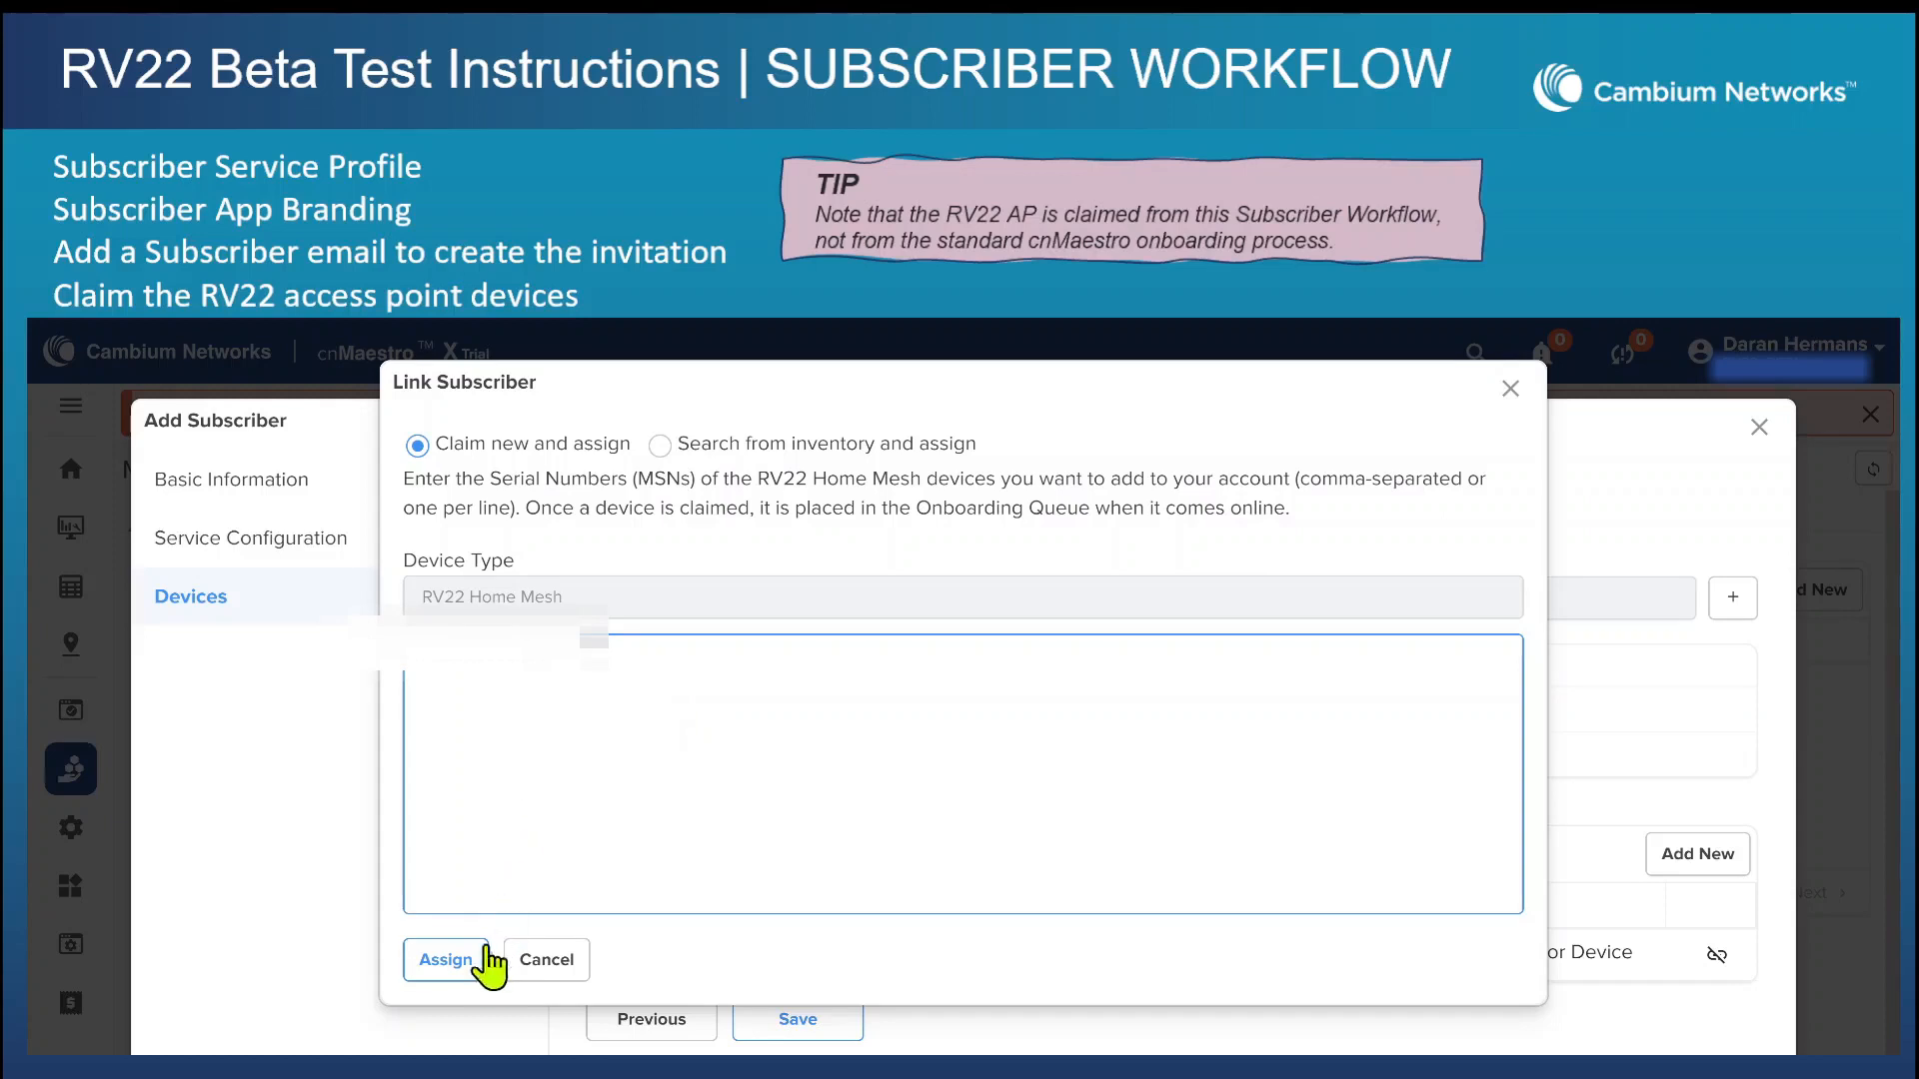
left_click(465, 965)
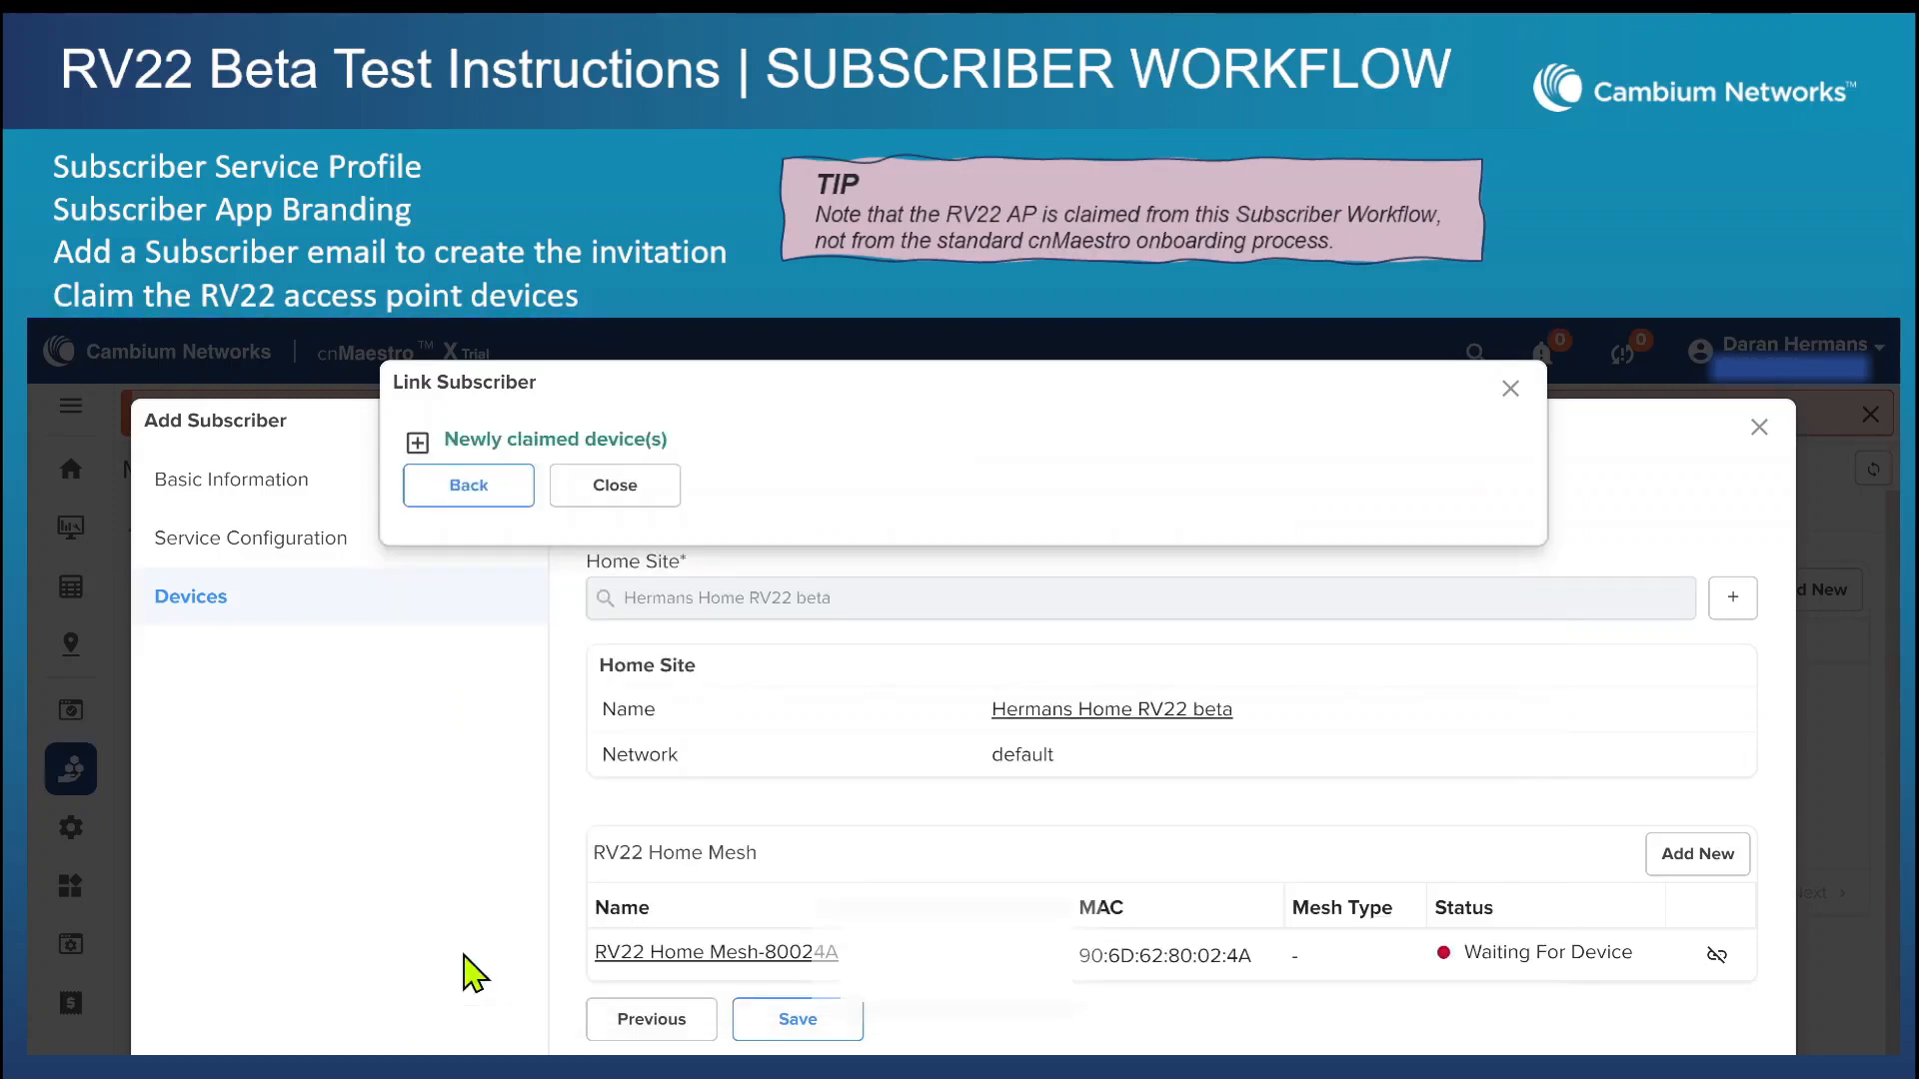
left_click(605, 494)
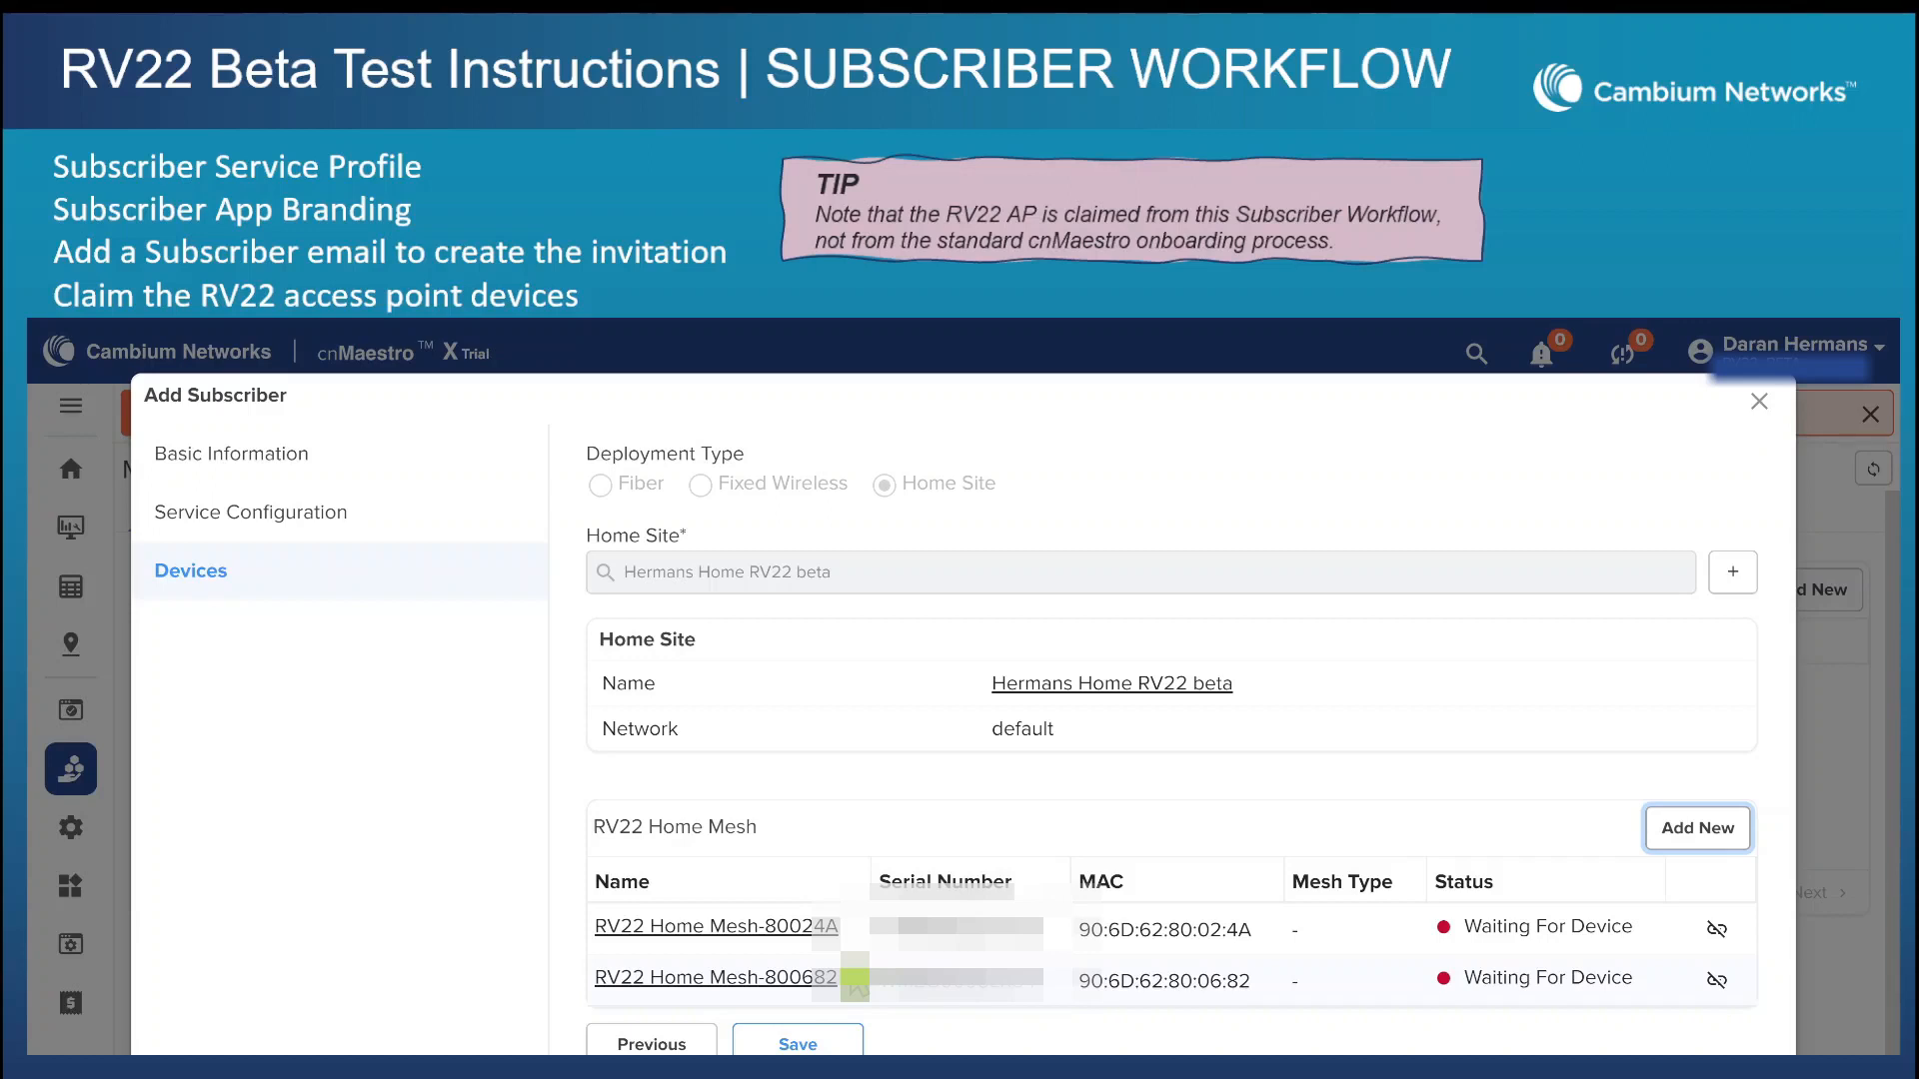
left_click(791, 1044)
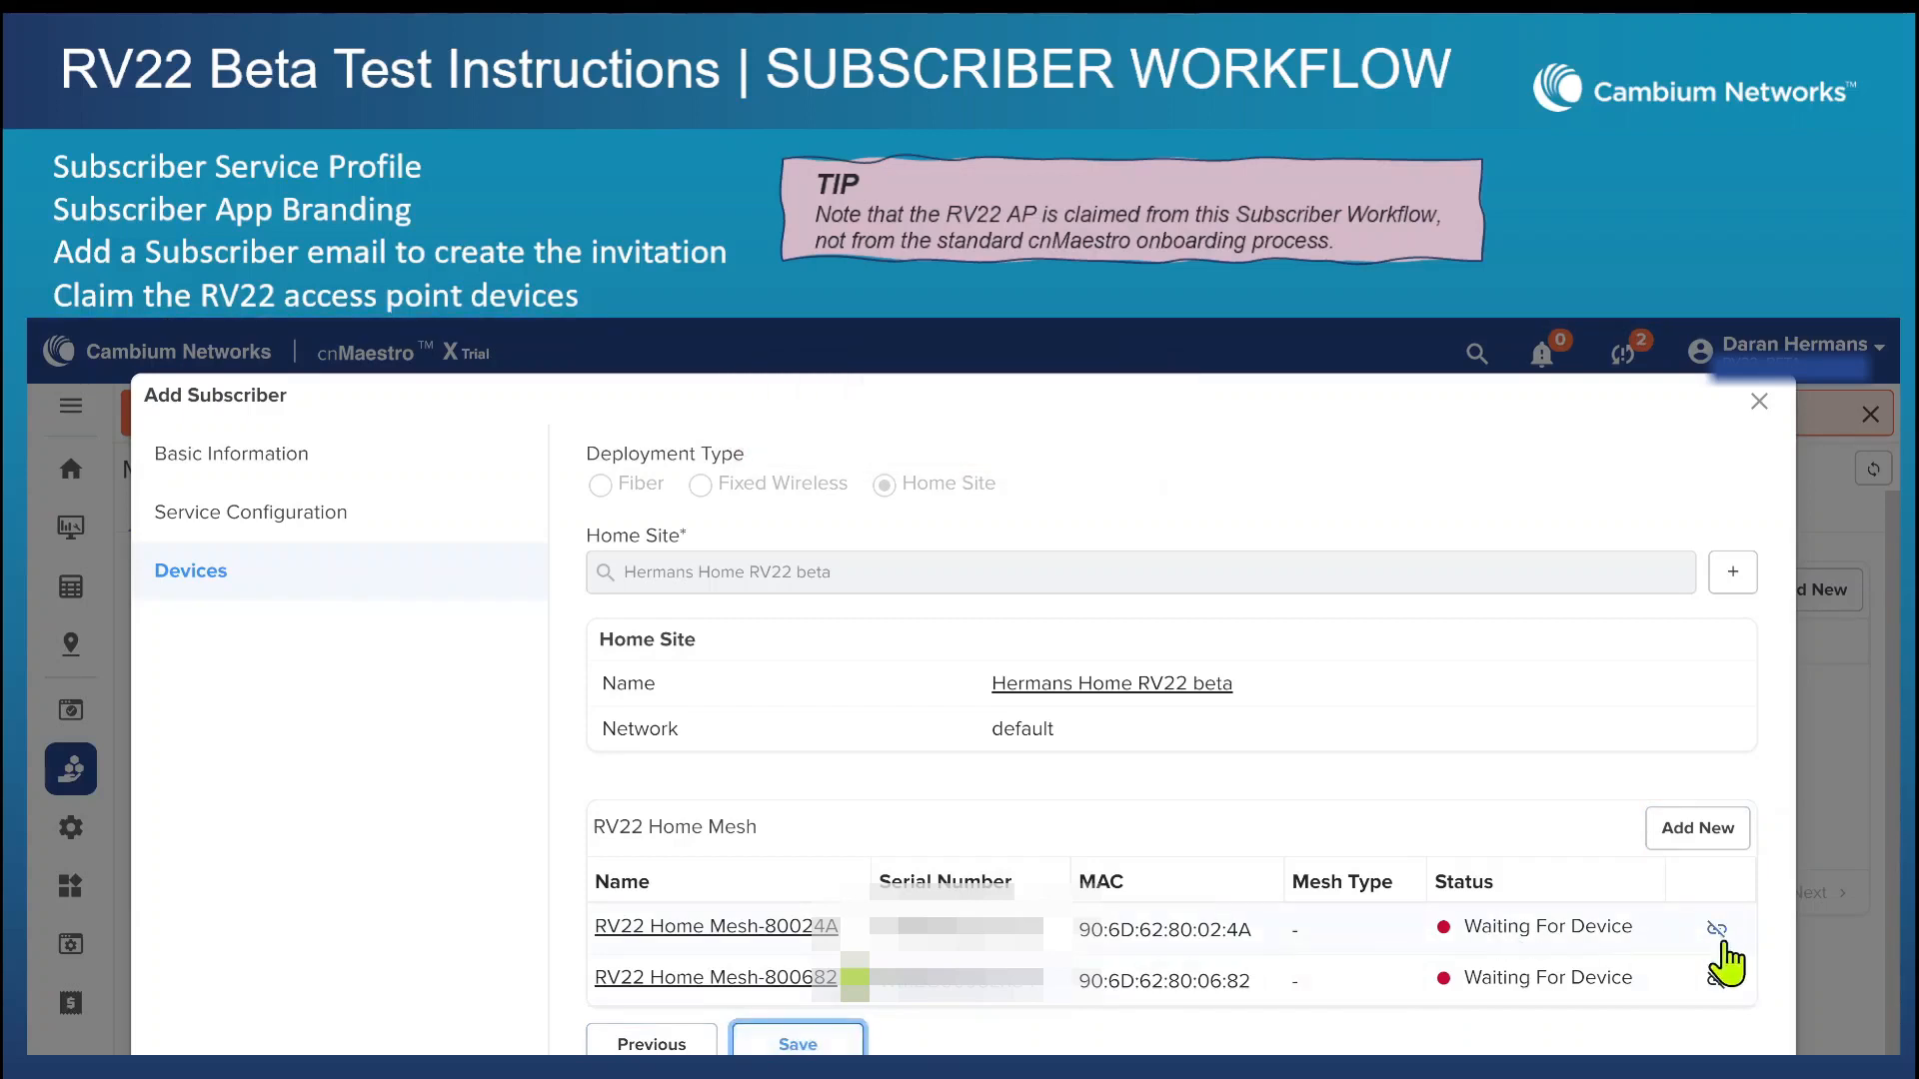
left_click(1759, 400)
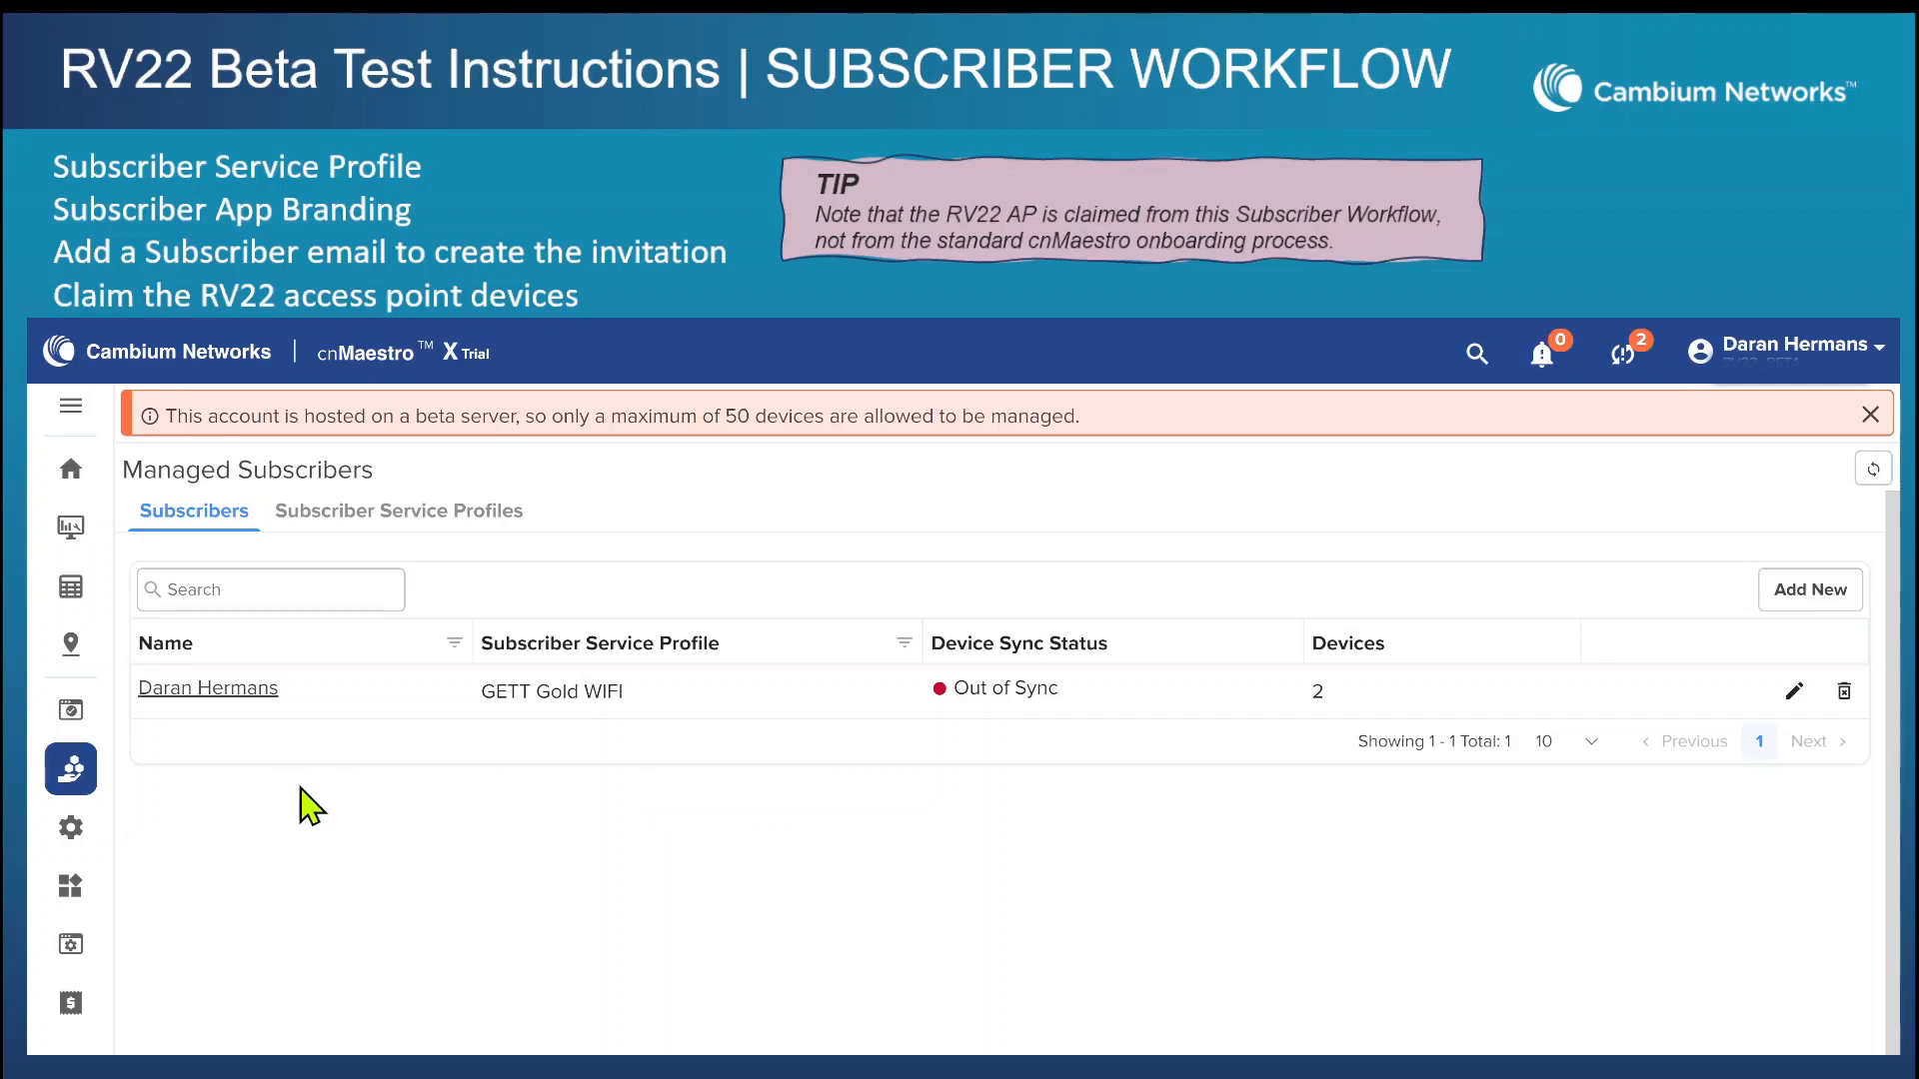
Approve the RV22 Home Mesh device with the MAC ending in 06:82 in the onboarding queue.
left_click(68, 708)
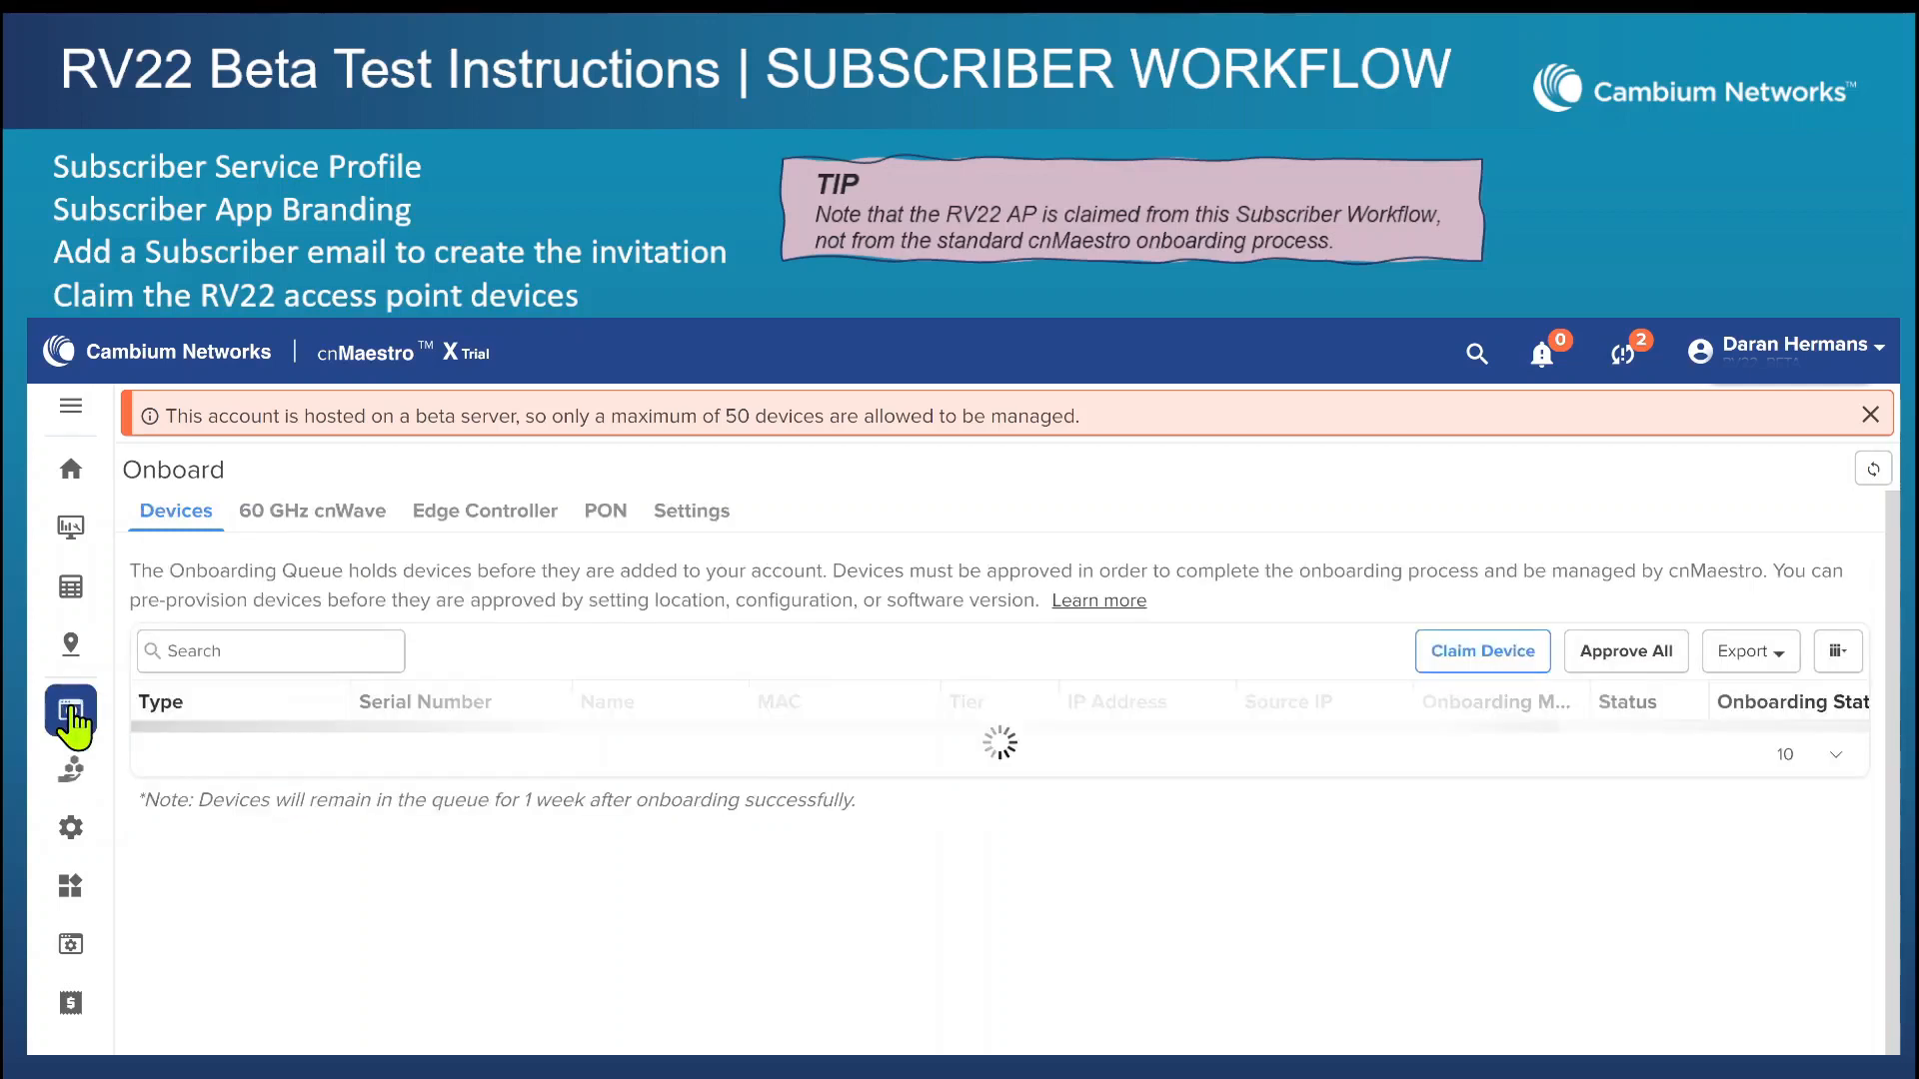
left_click_drag(178, 845, 715, 847)
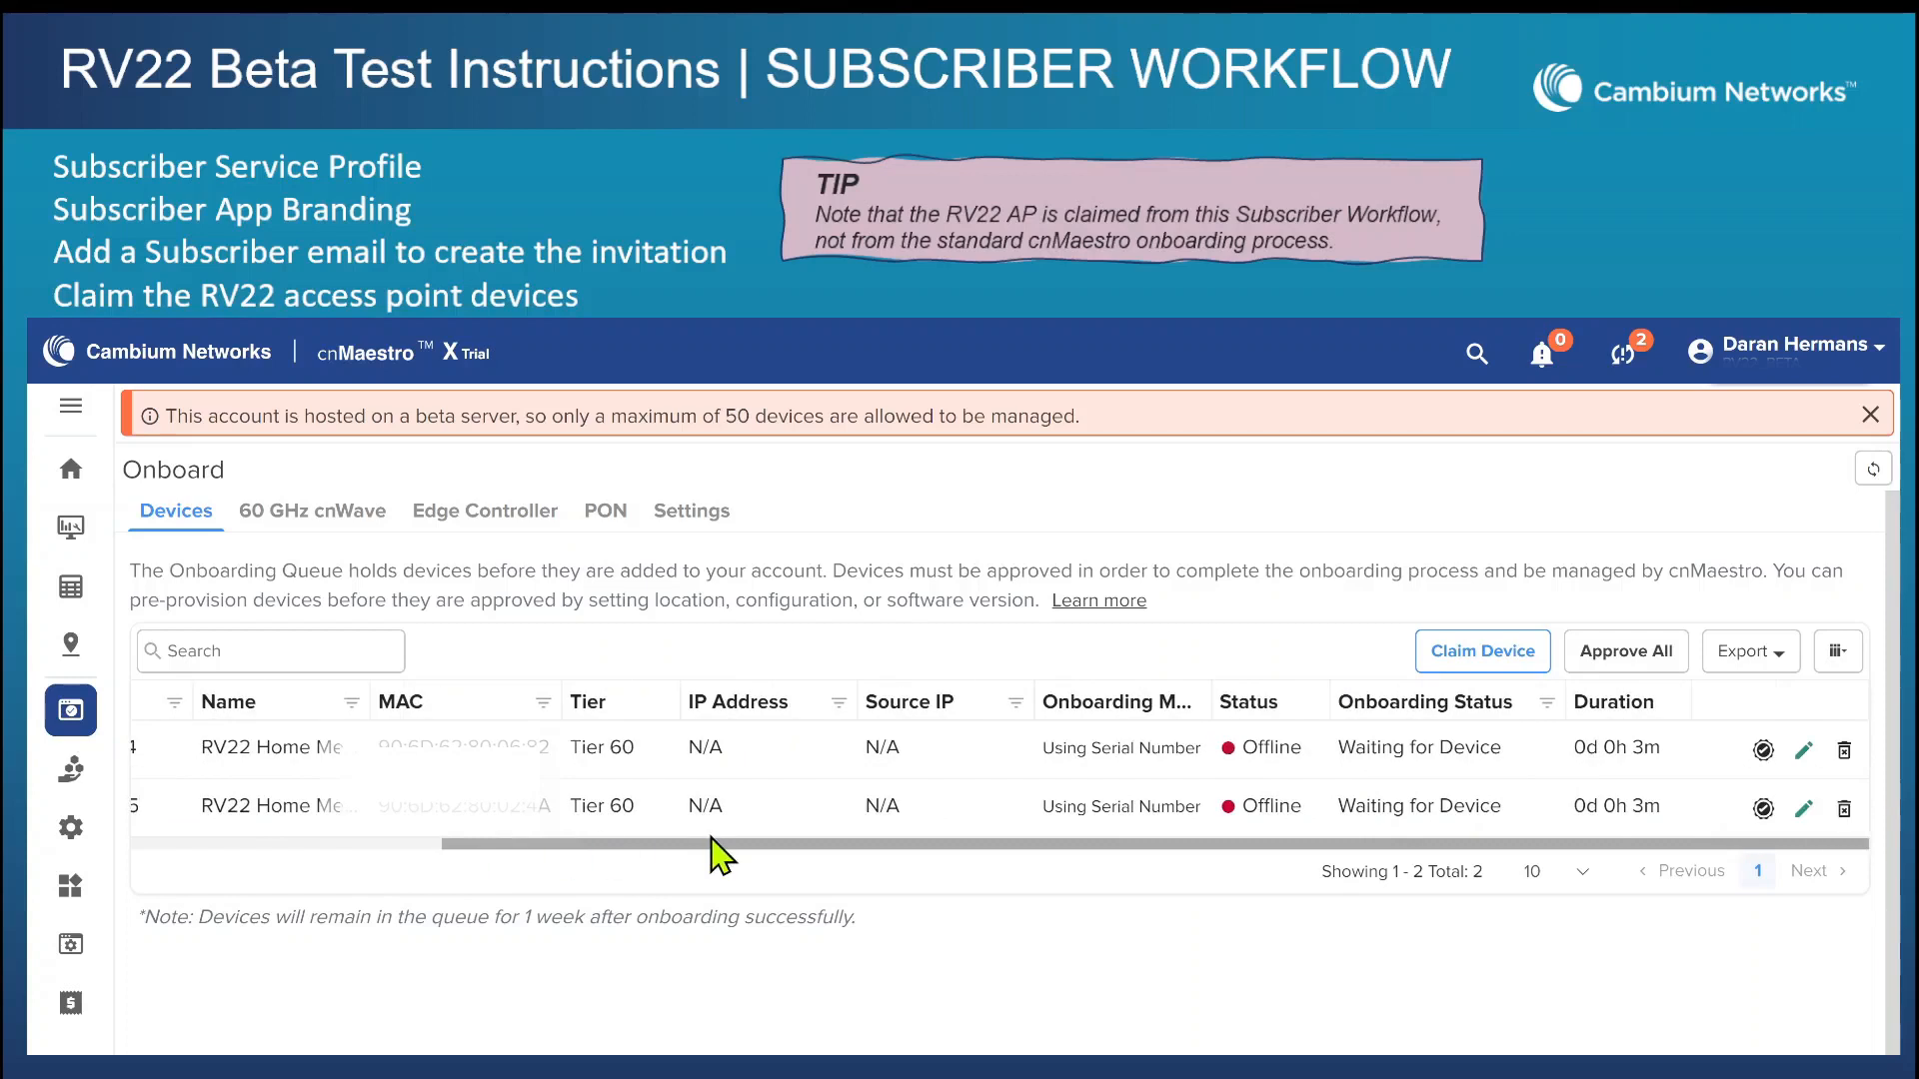
left_click(1763, 750)
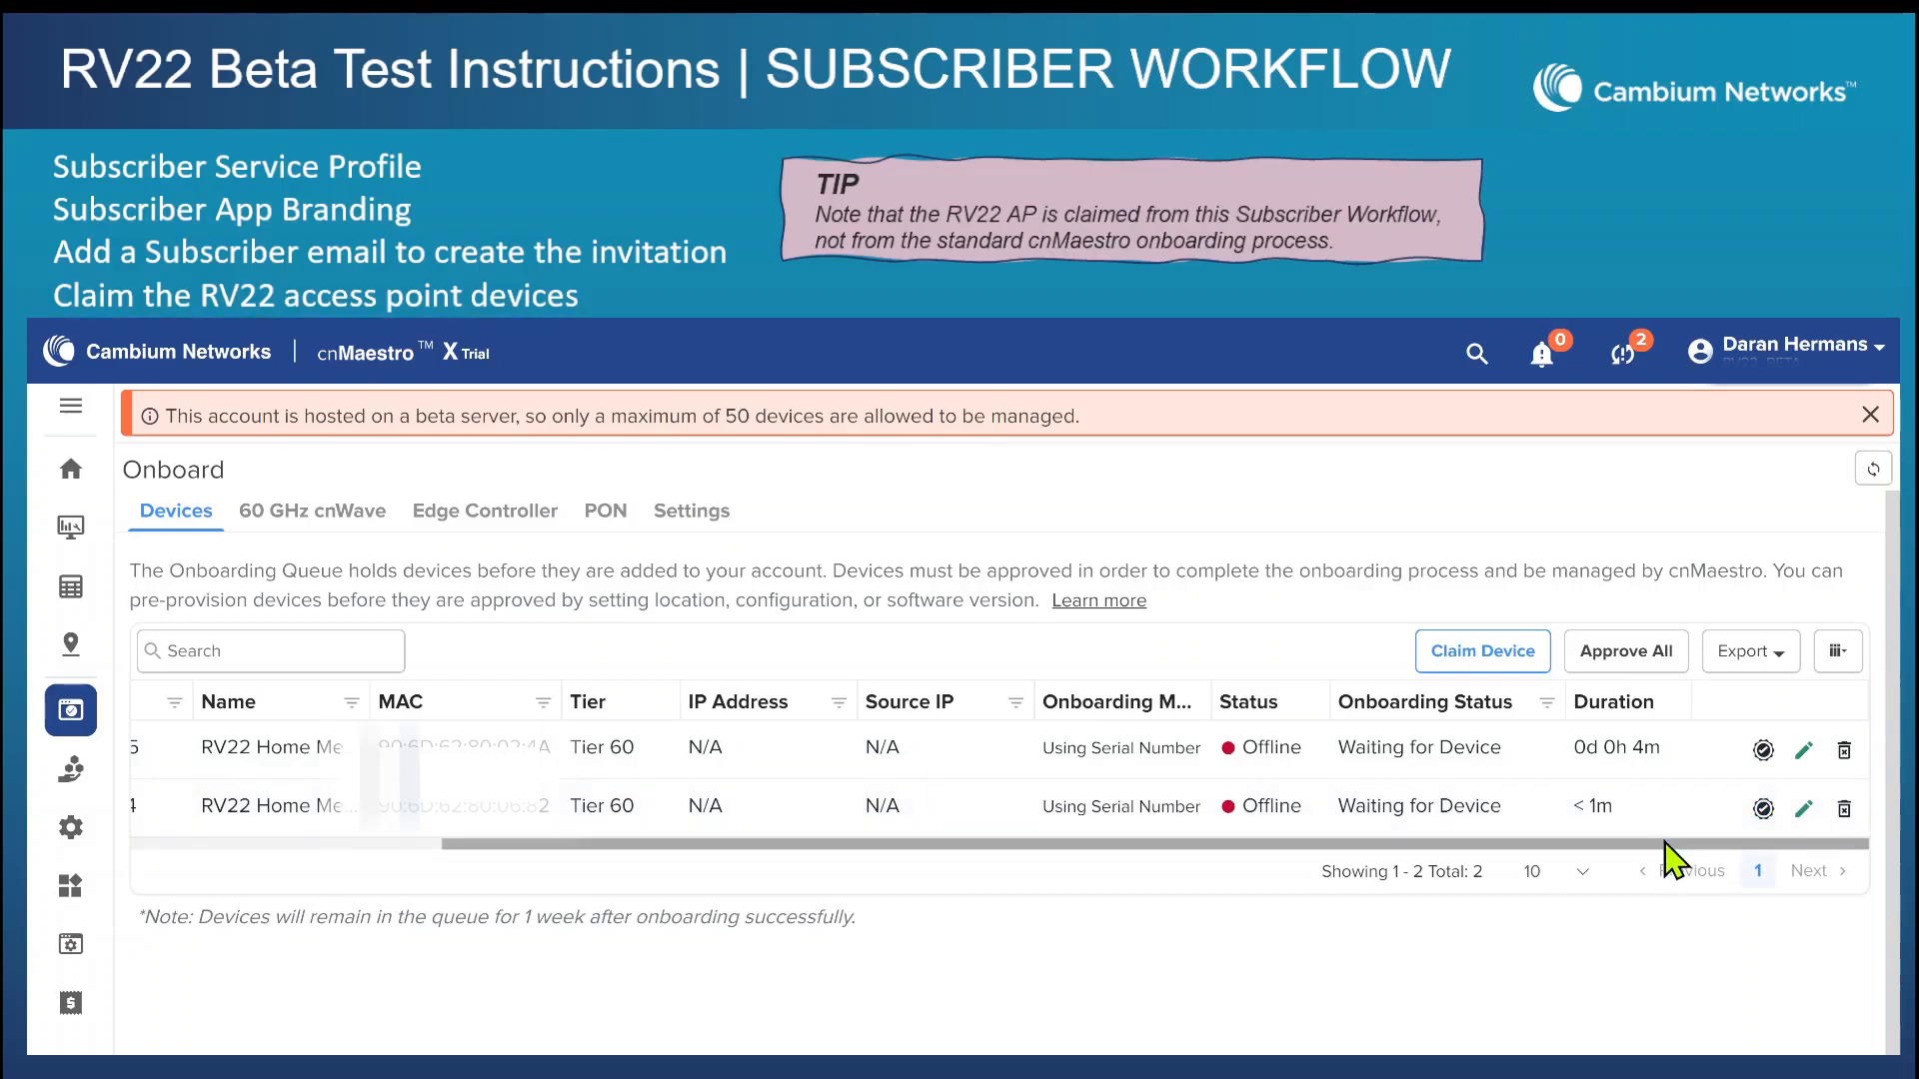
left_click_drag(1665, 843, 1212, 850)
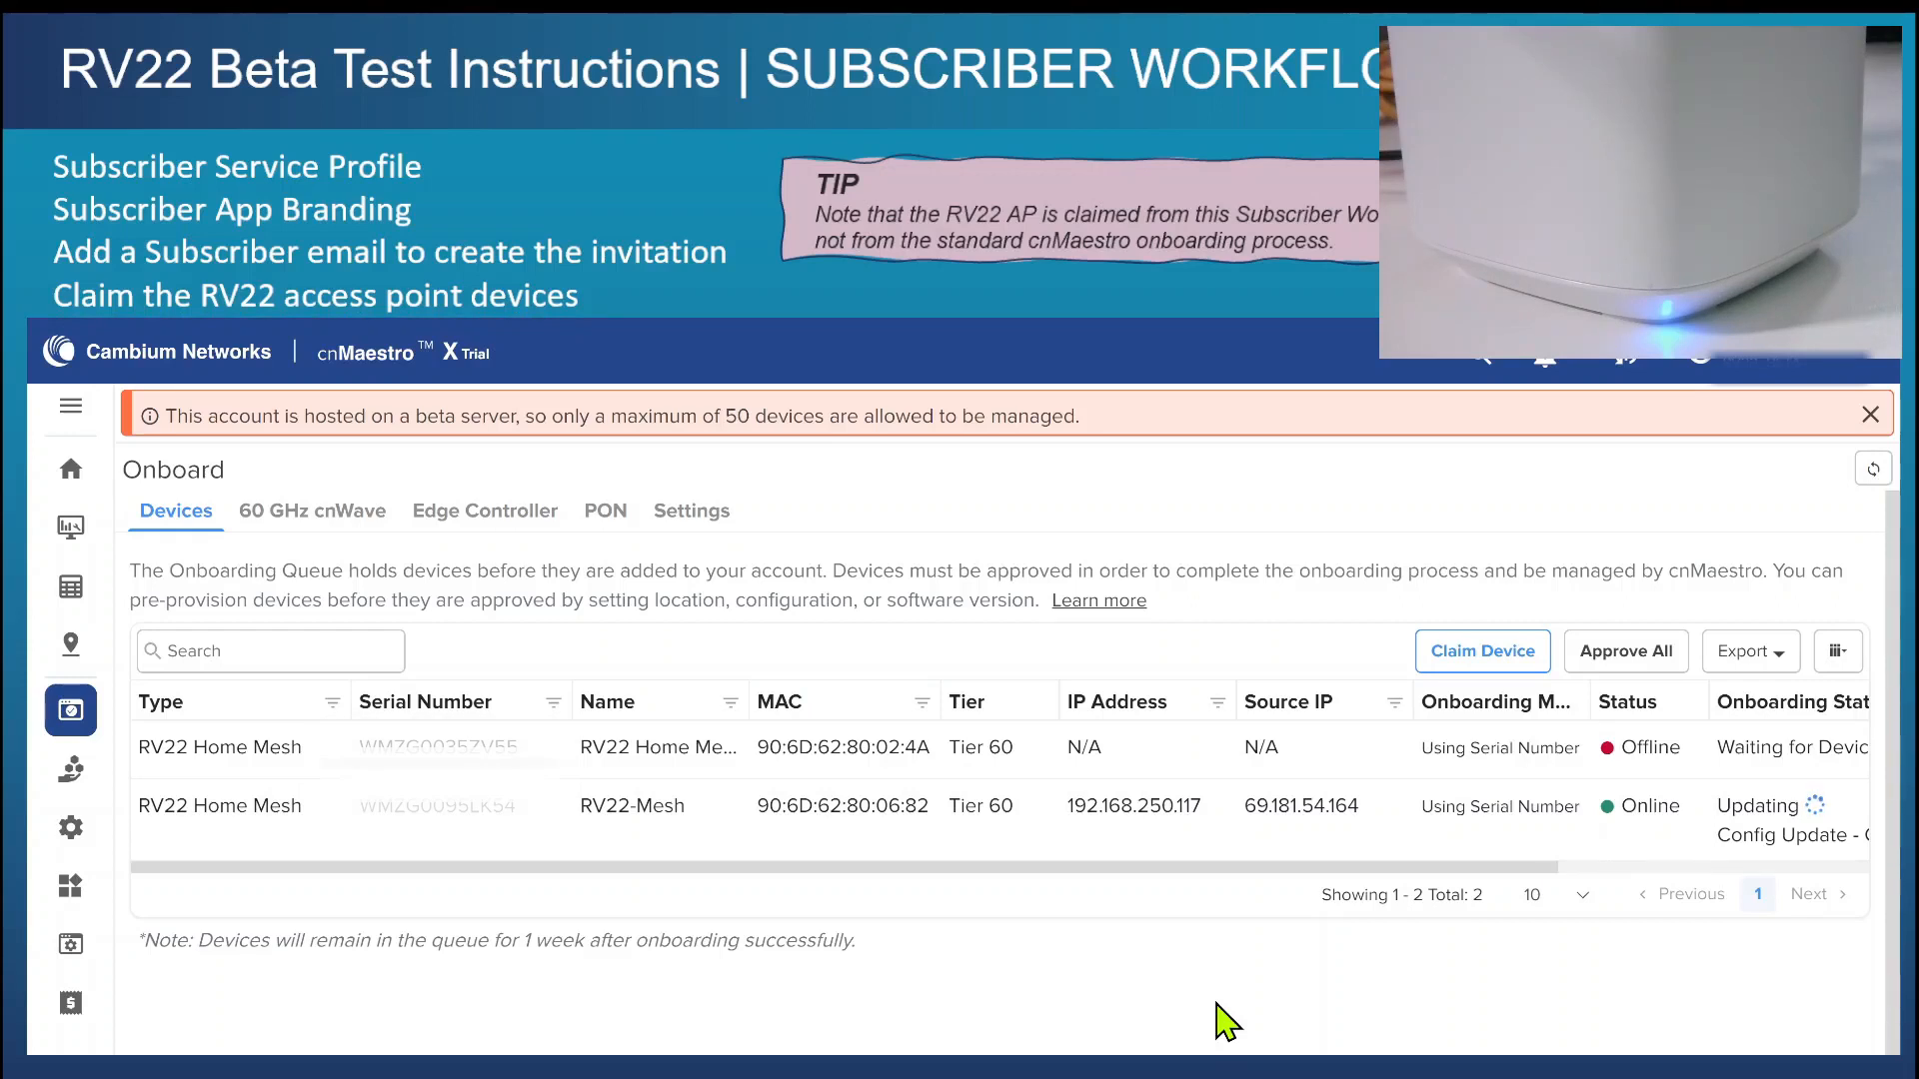
Review the software update, device location and configuration details in the onboarding summary of RV22-Mesh.
left_click_drag(985, 868, 1362, 897)
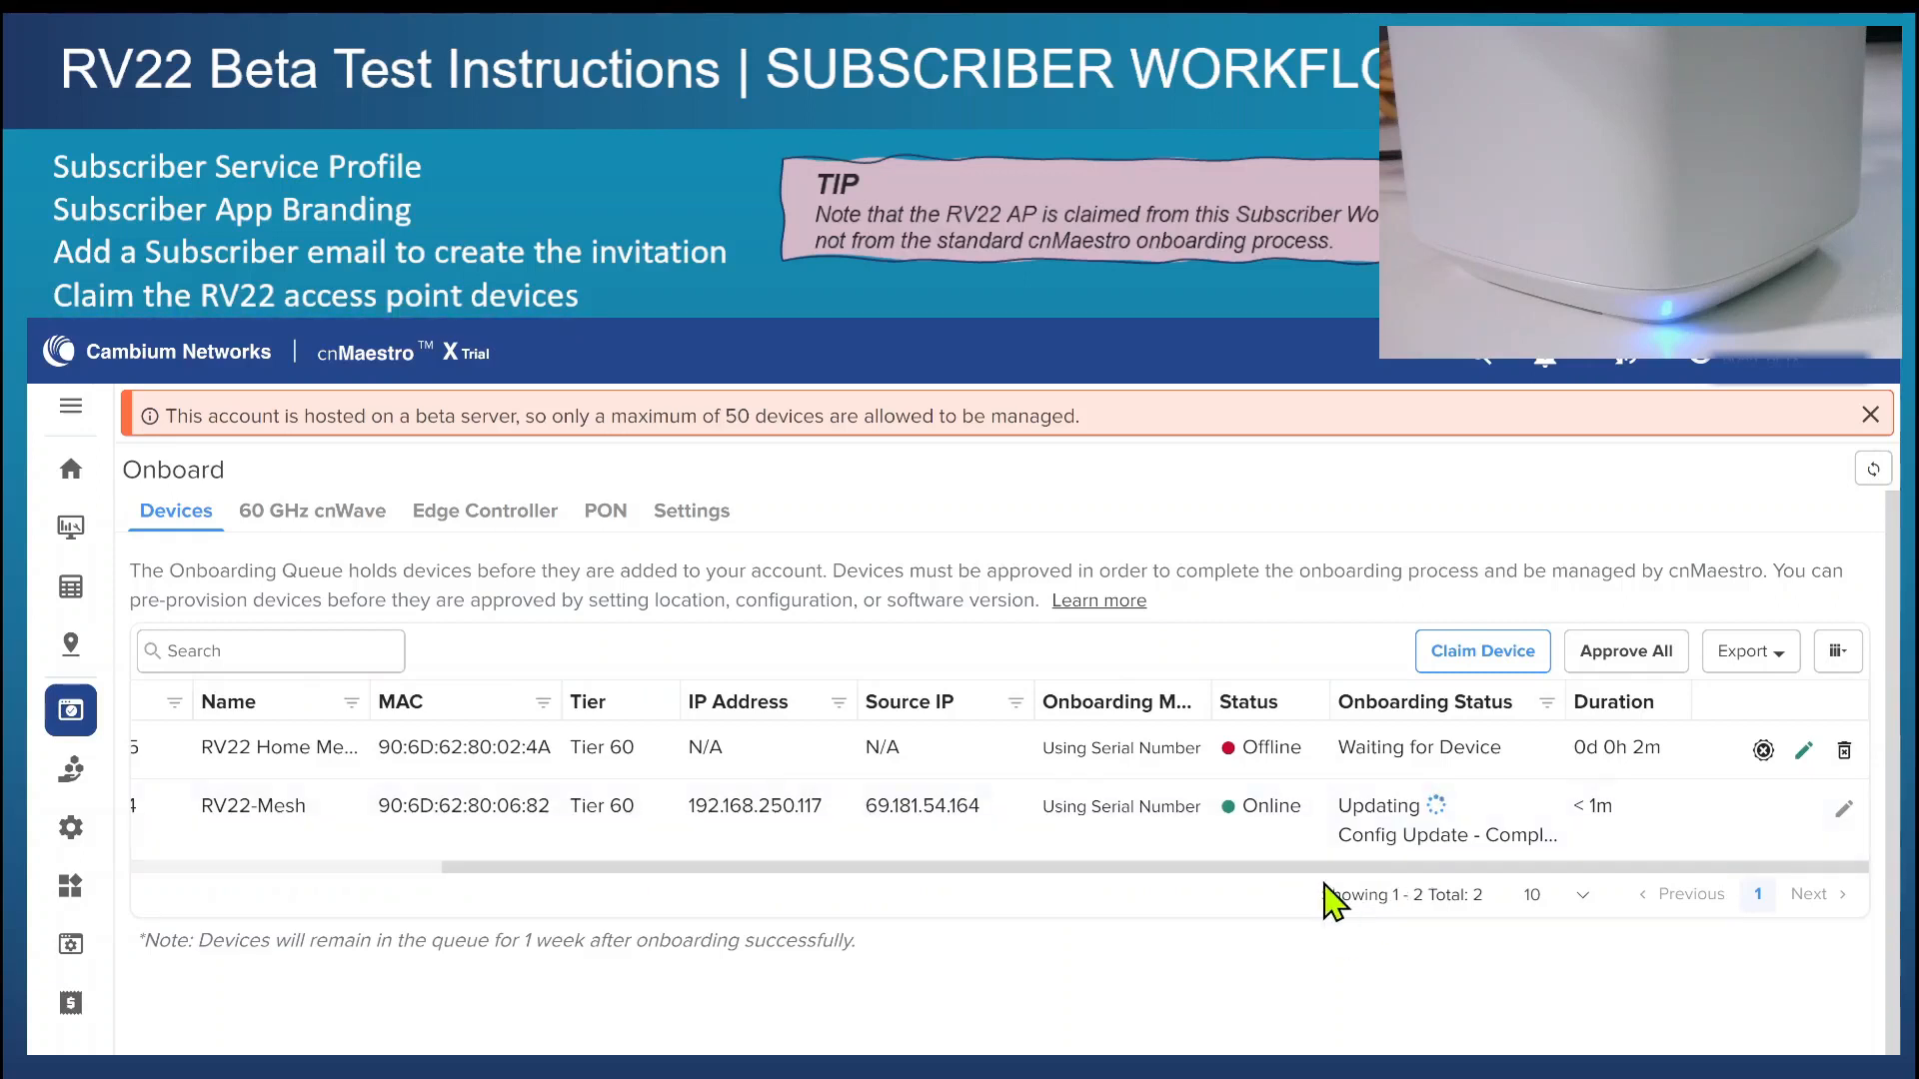
left_click(1803, 810)
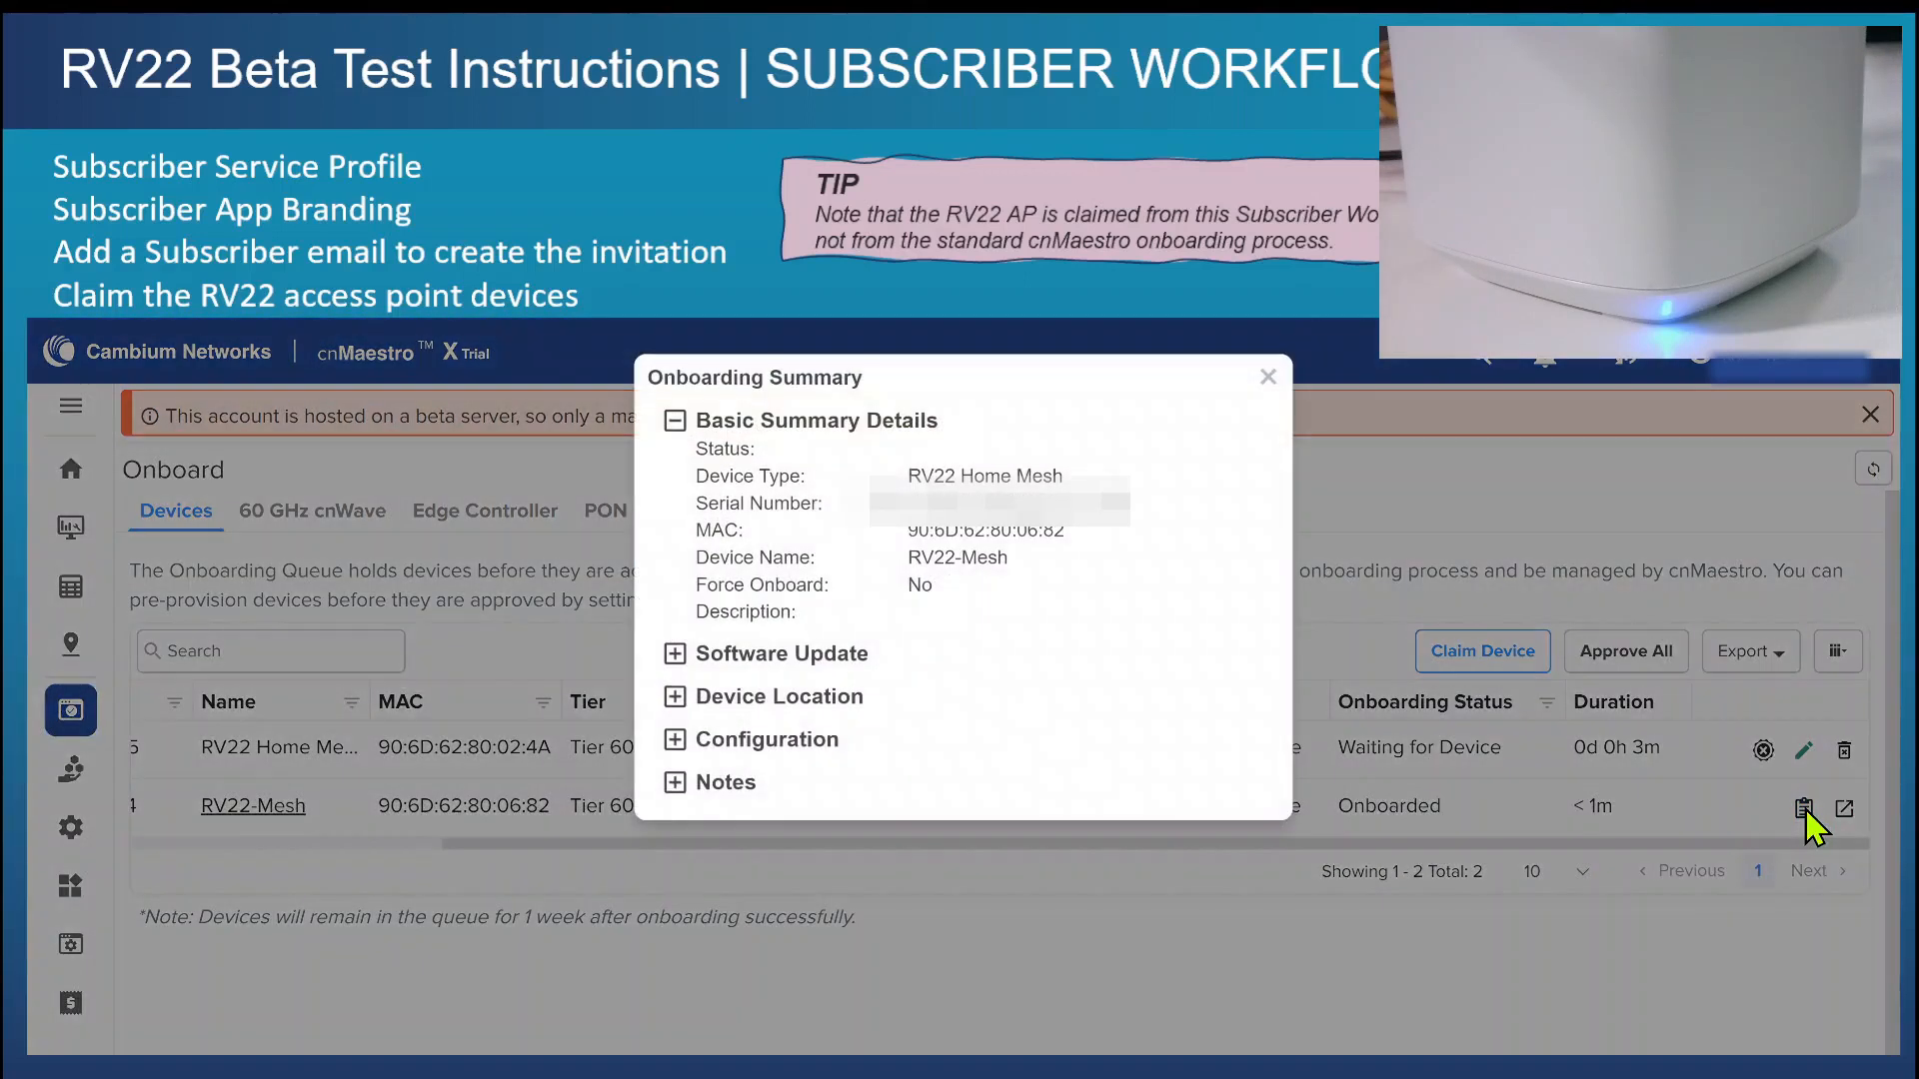
left_click(675, 653)
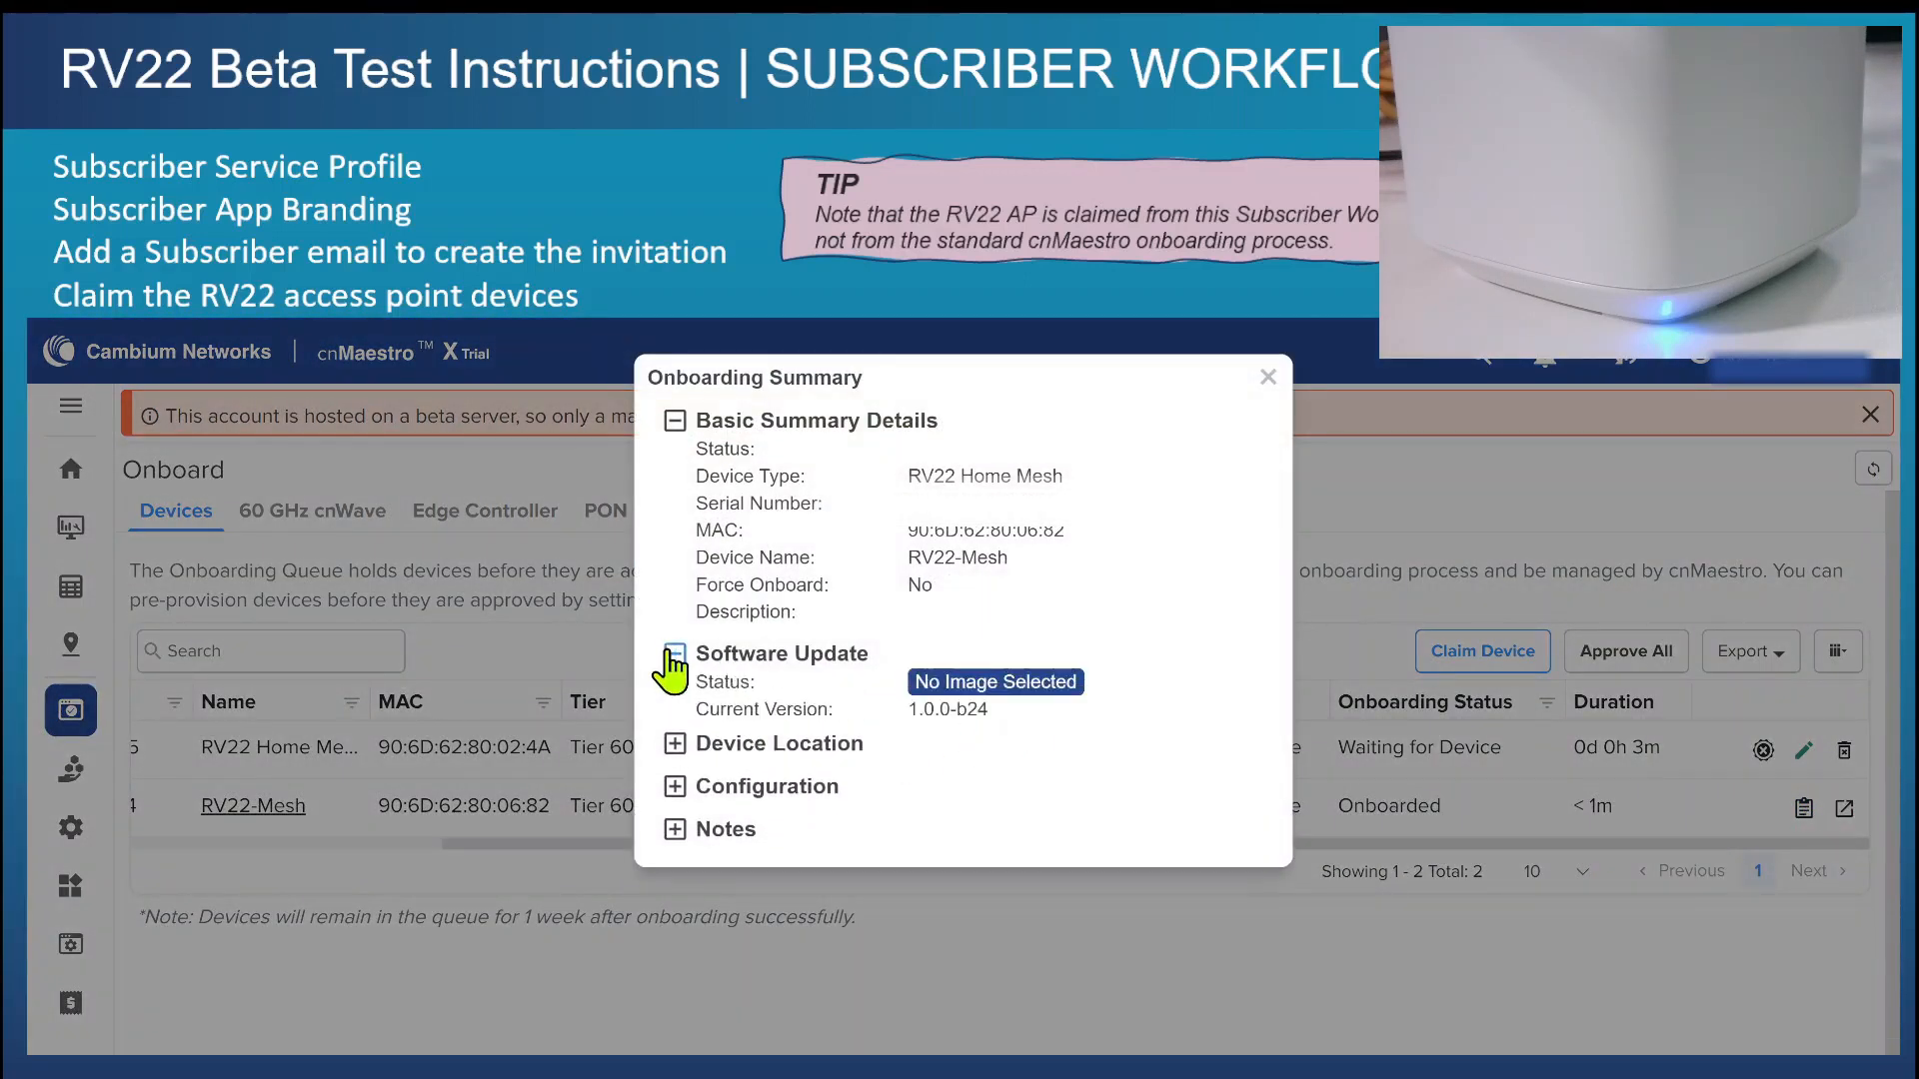
left_click(674, 750)
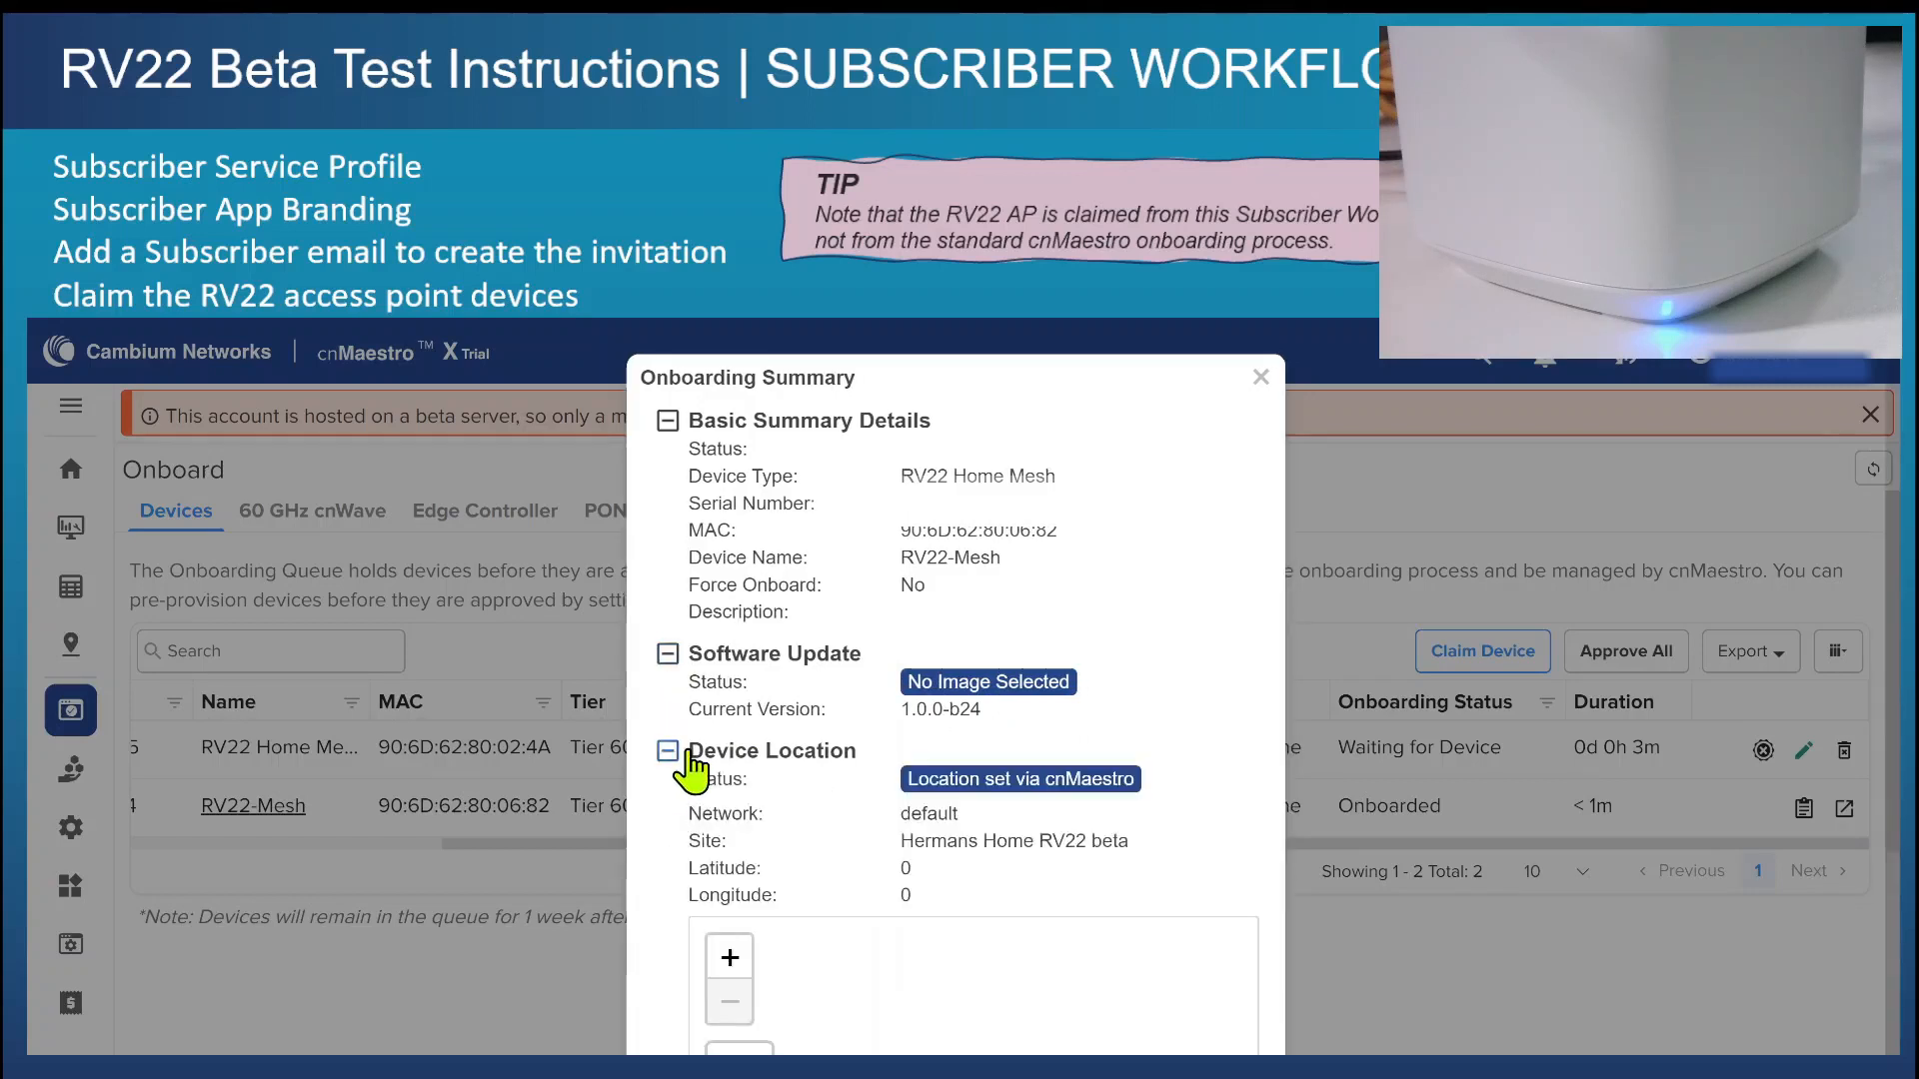
left_click(668, 752)
left_click(669, 794)
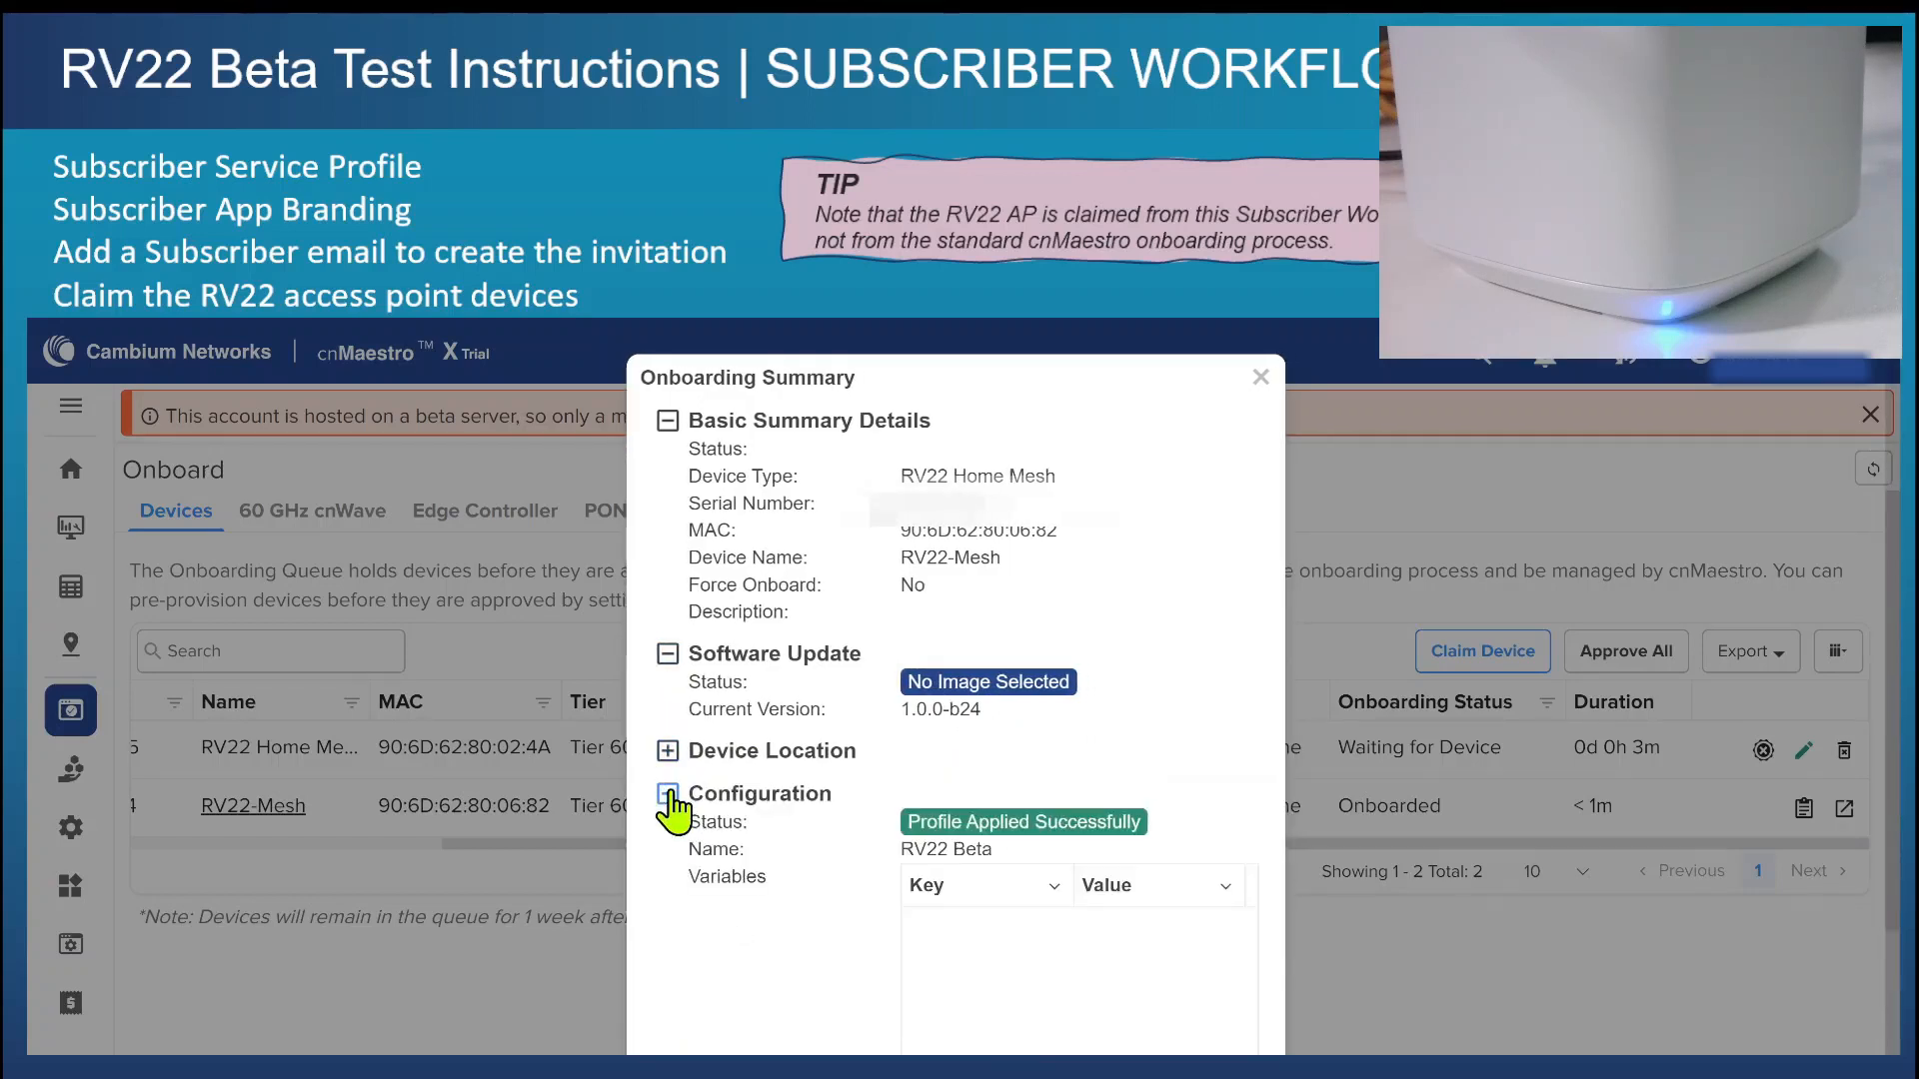
left_click(668, 794)
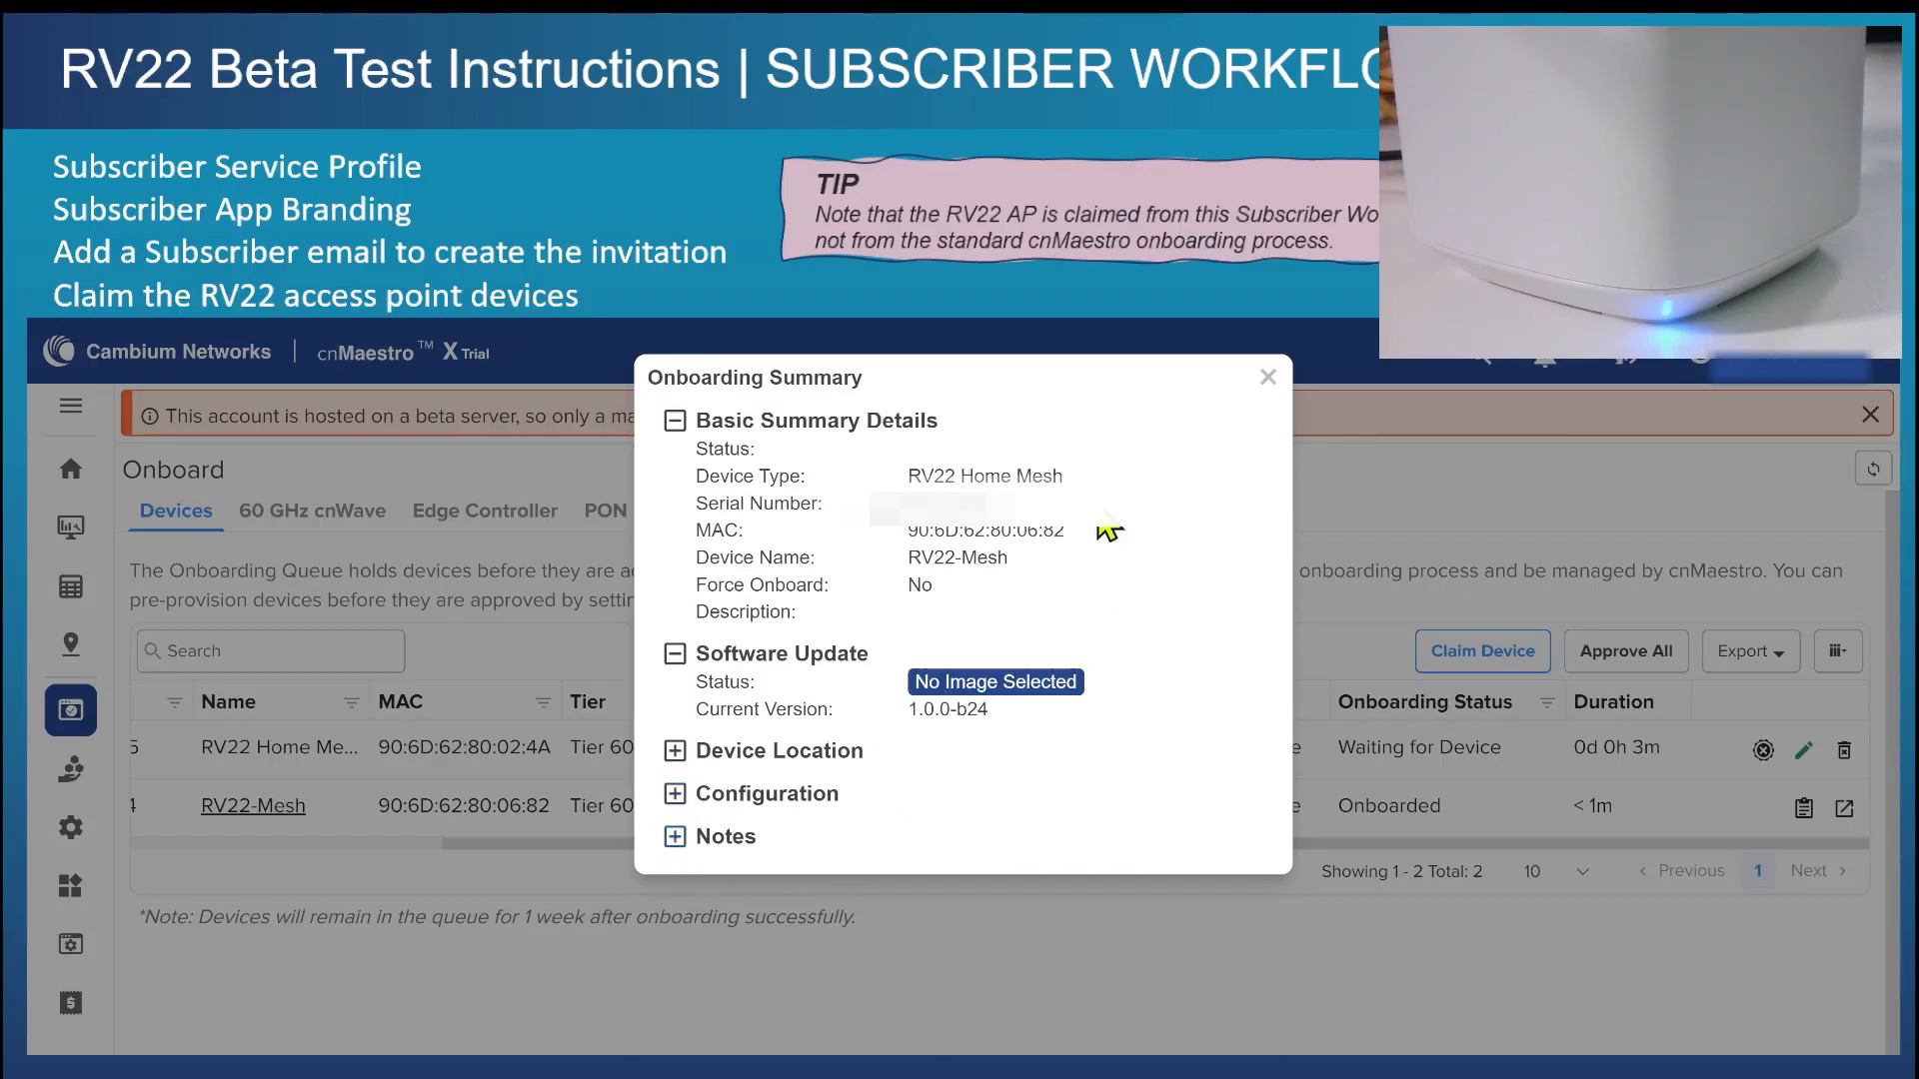
left_click(1267, 378)
Open the managed subscriber's record and examine the mesh type and status of the linked RV22 Home Mesh devices.
mouse_move(72, 823)
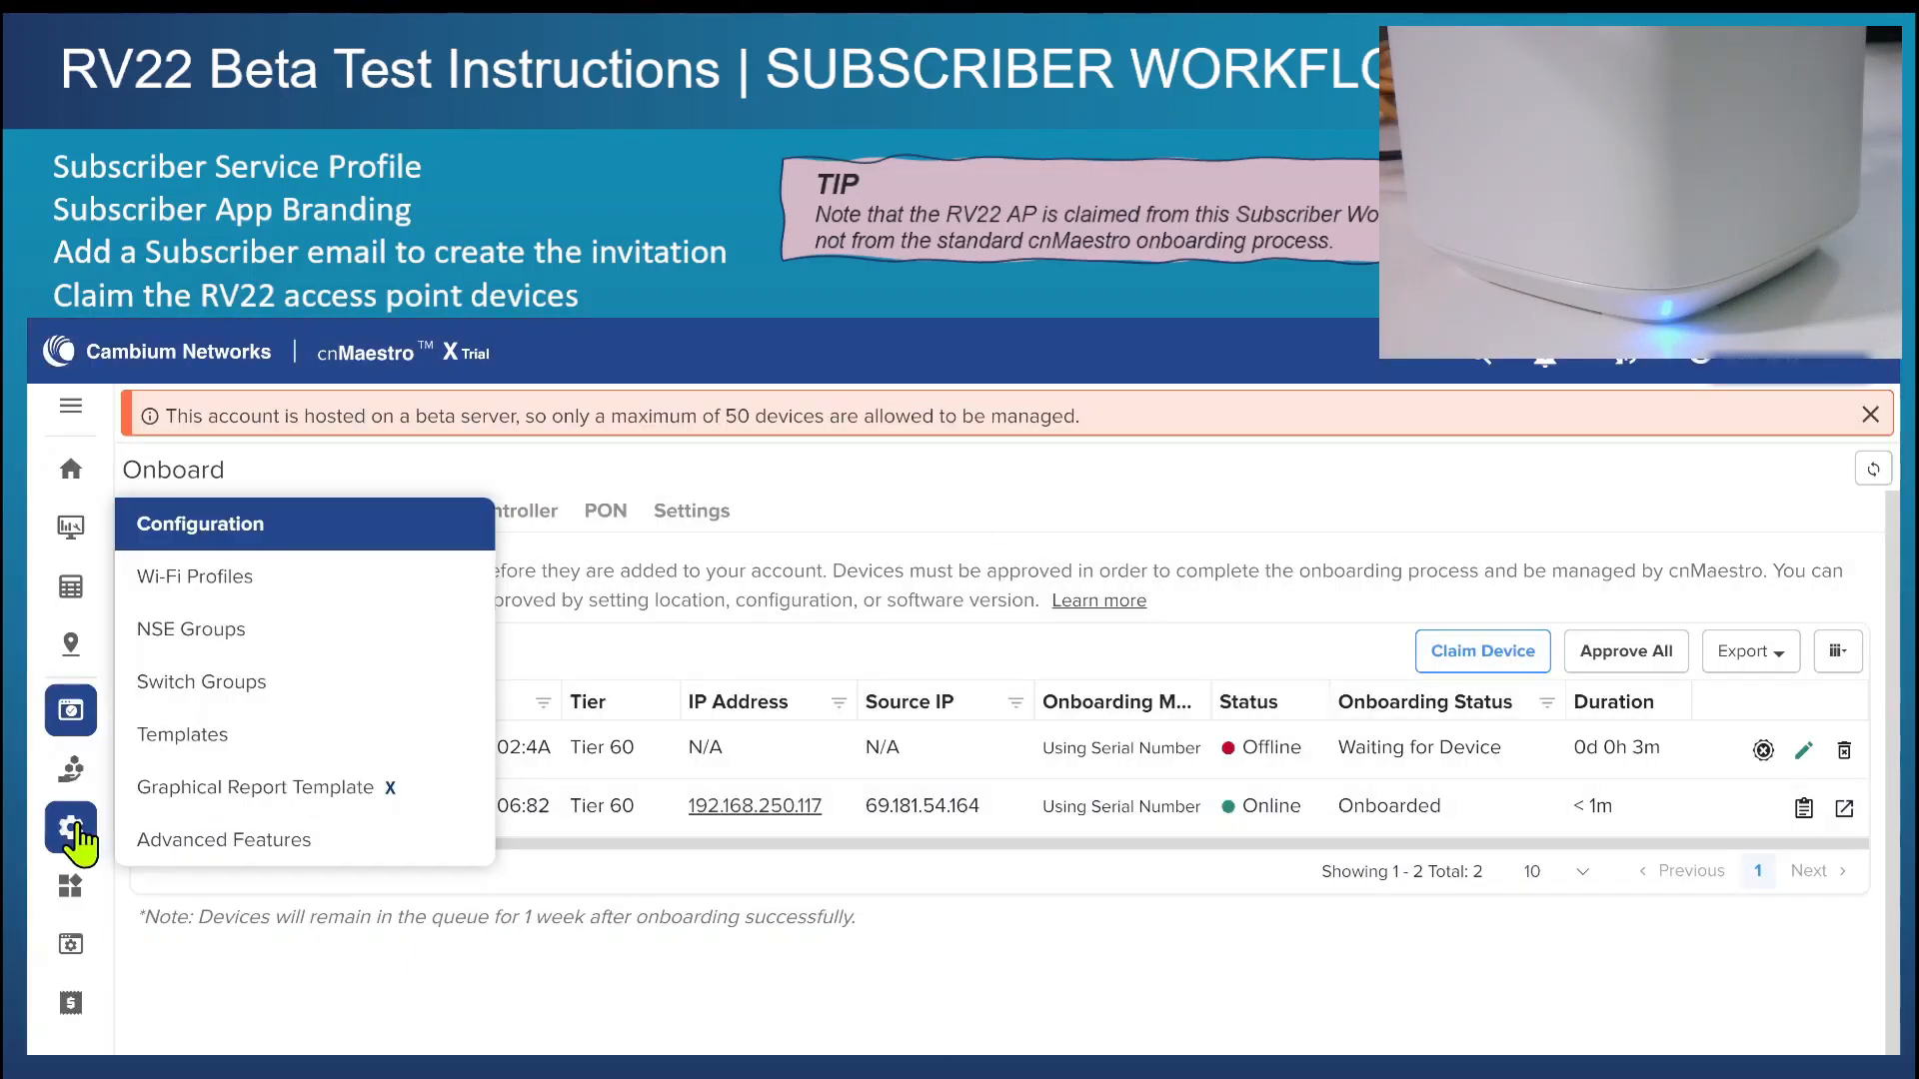
mouse_move(73, 776)
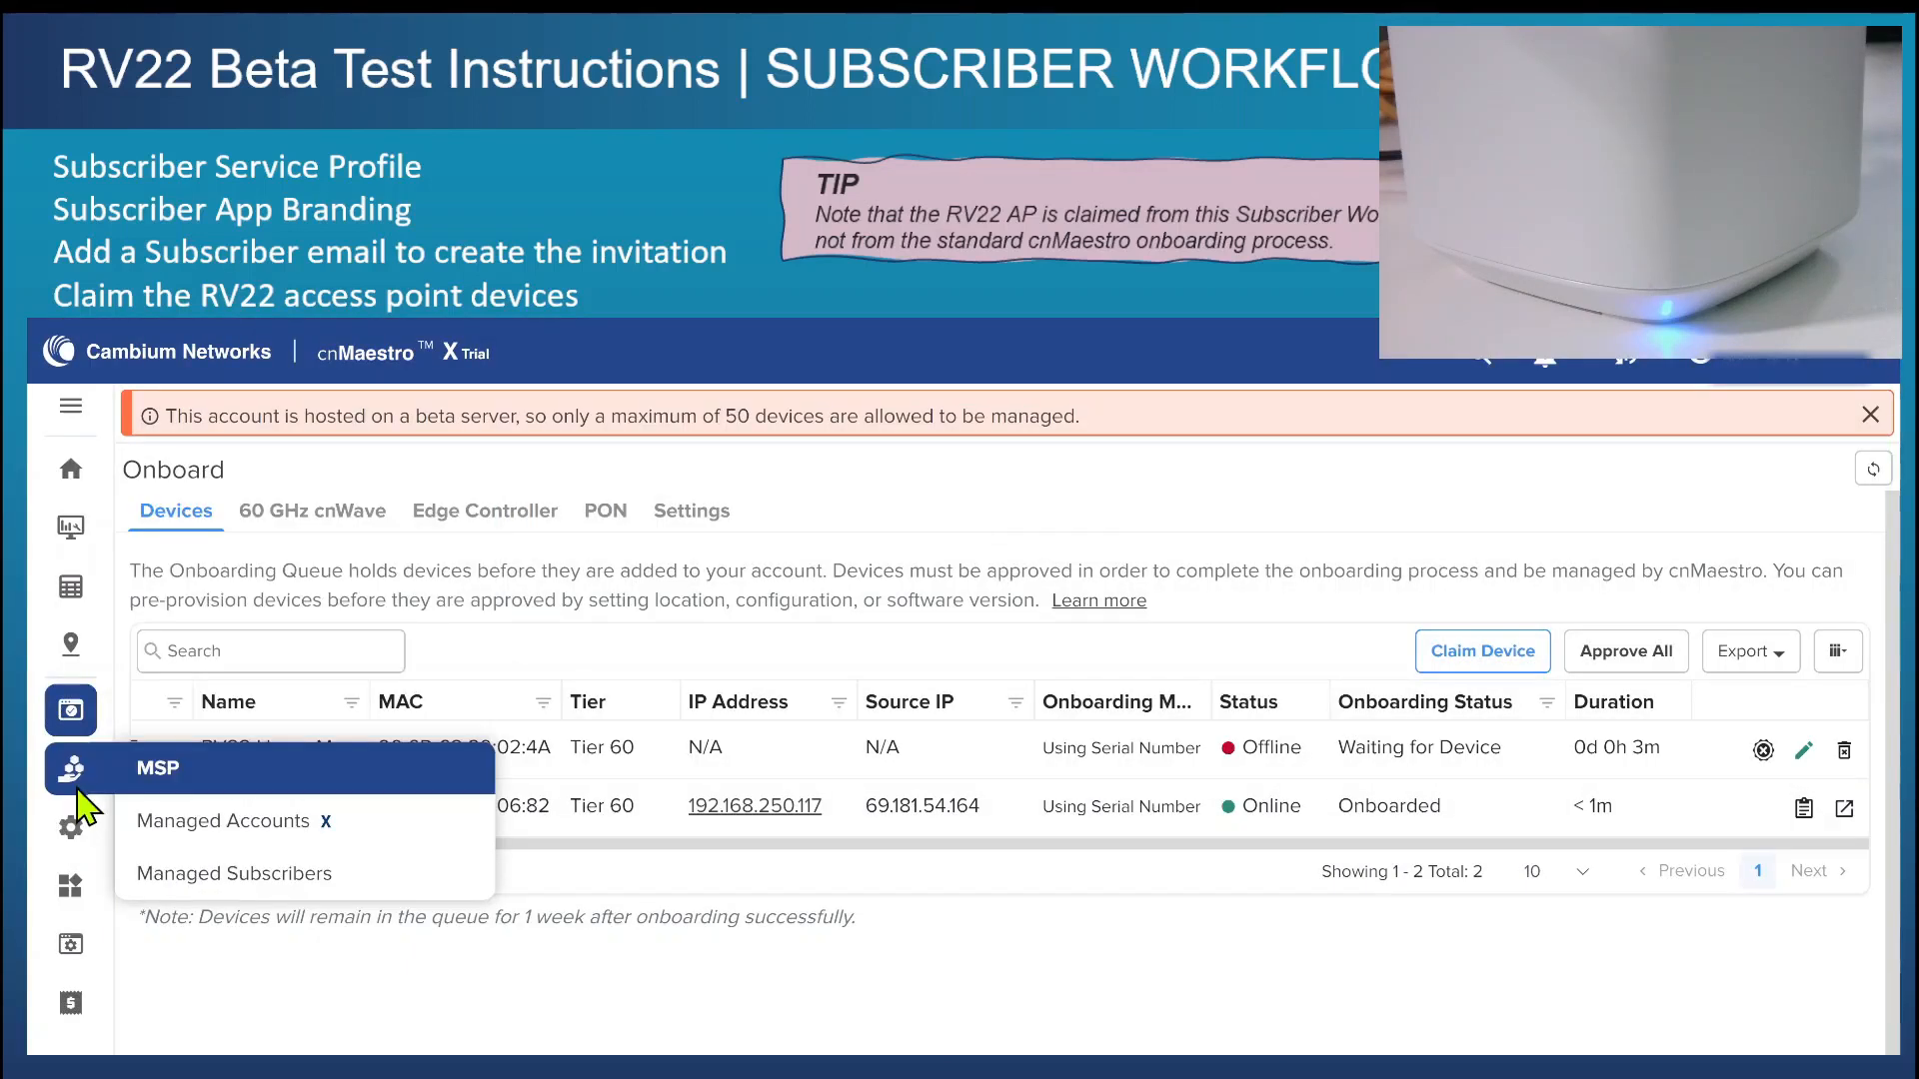
left_click(290, 877)
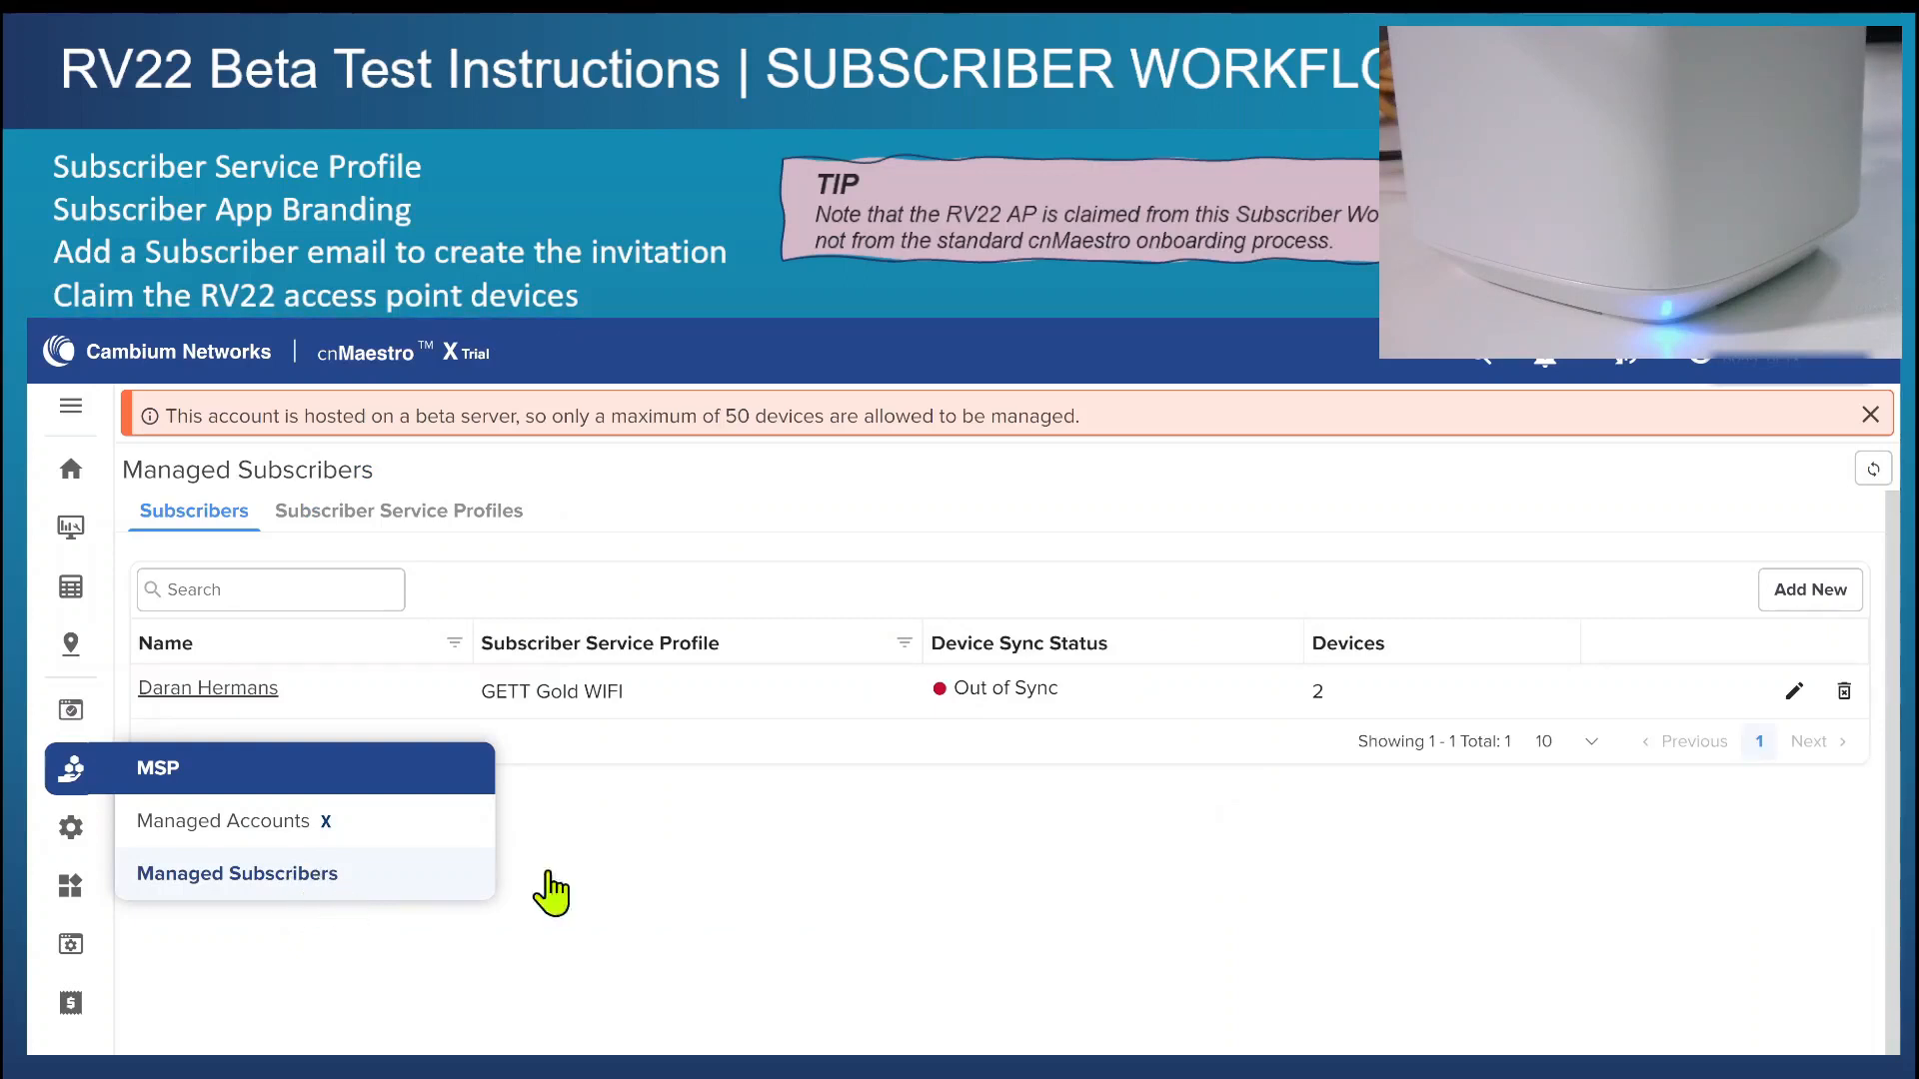
left_click(236, 691)
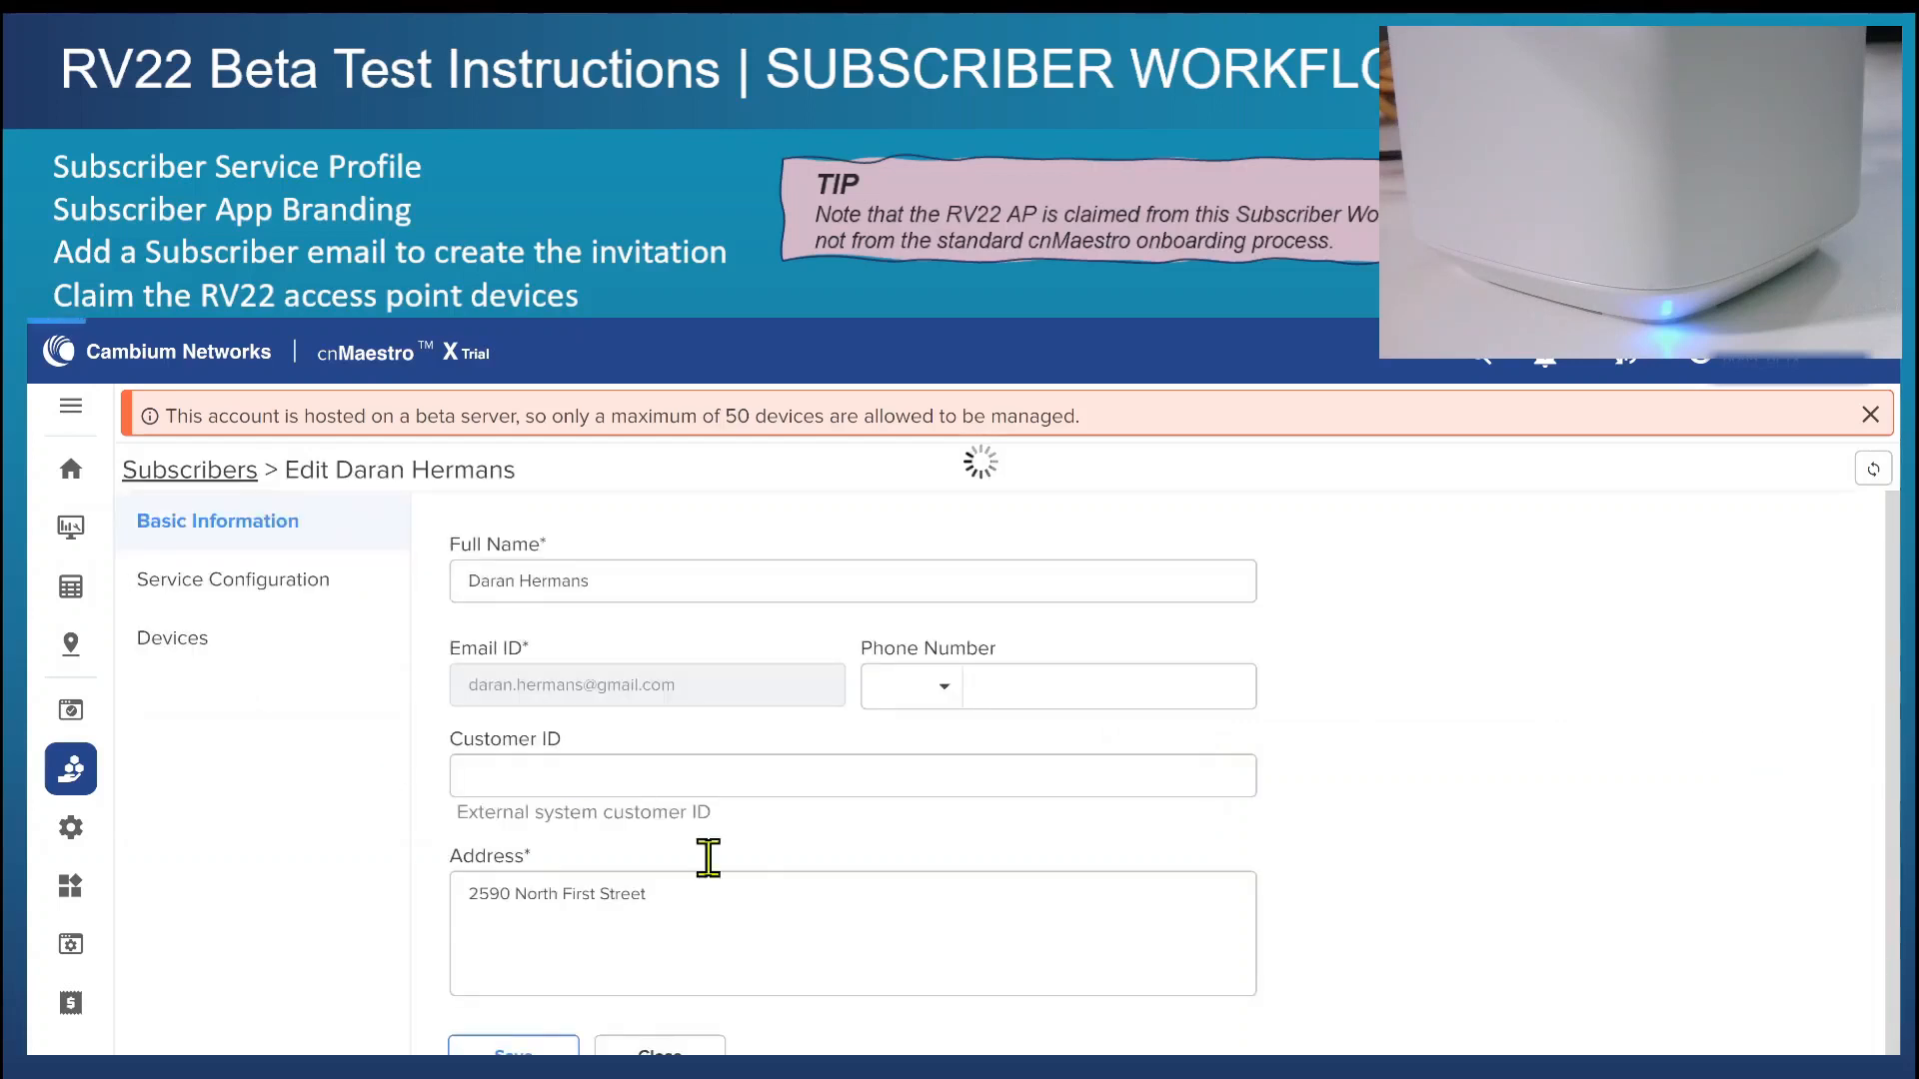
left_click(150, 650)
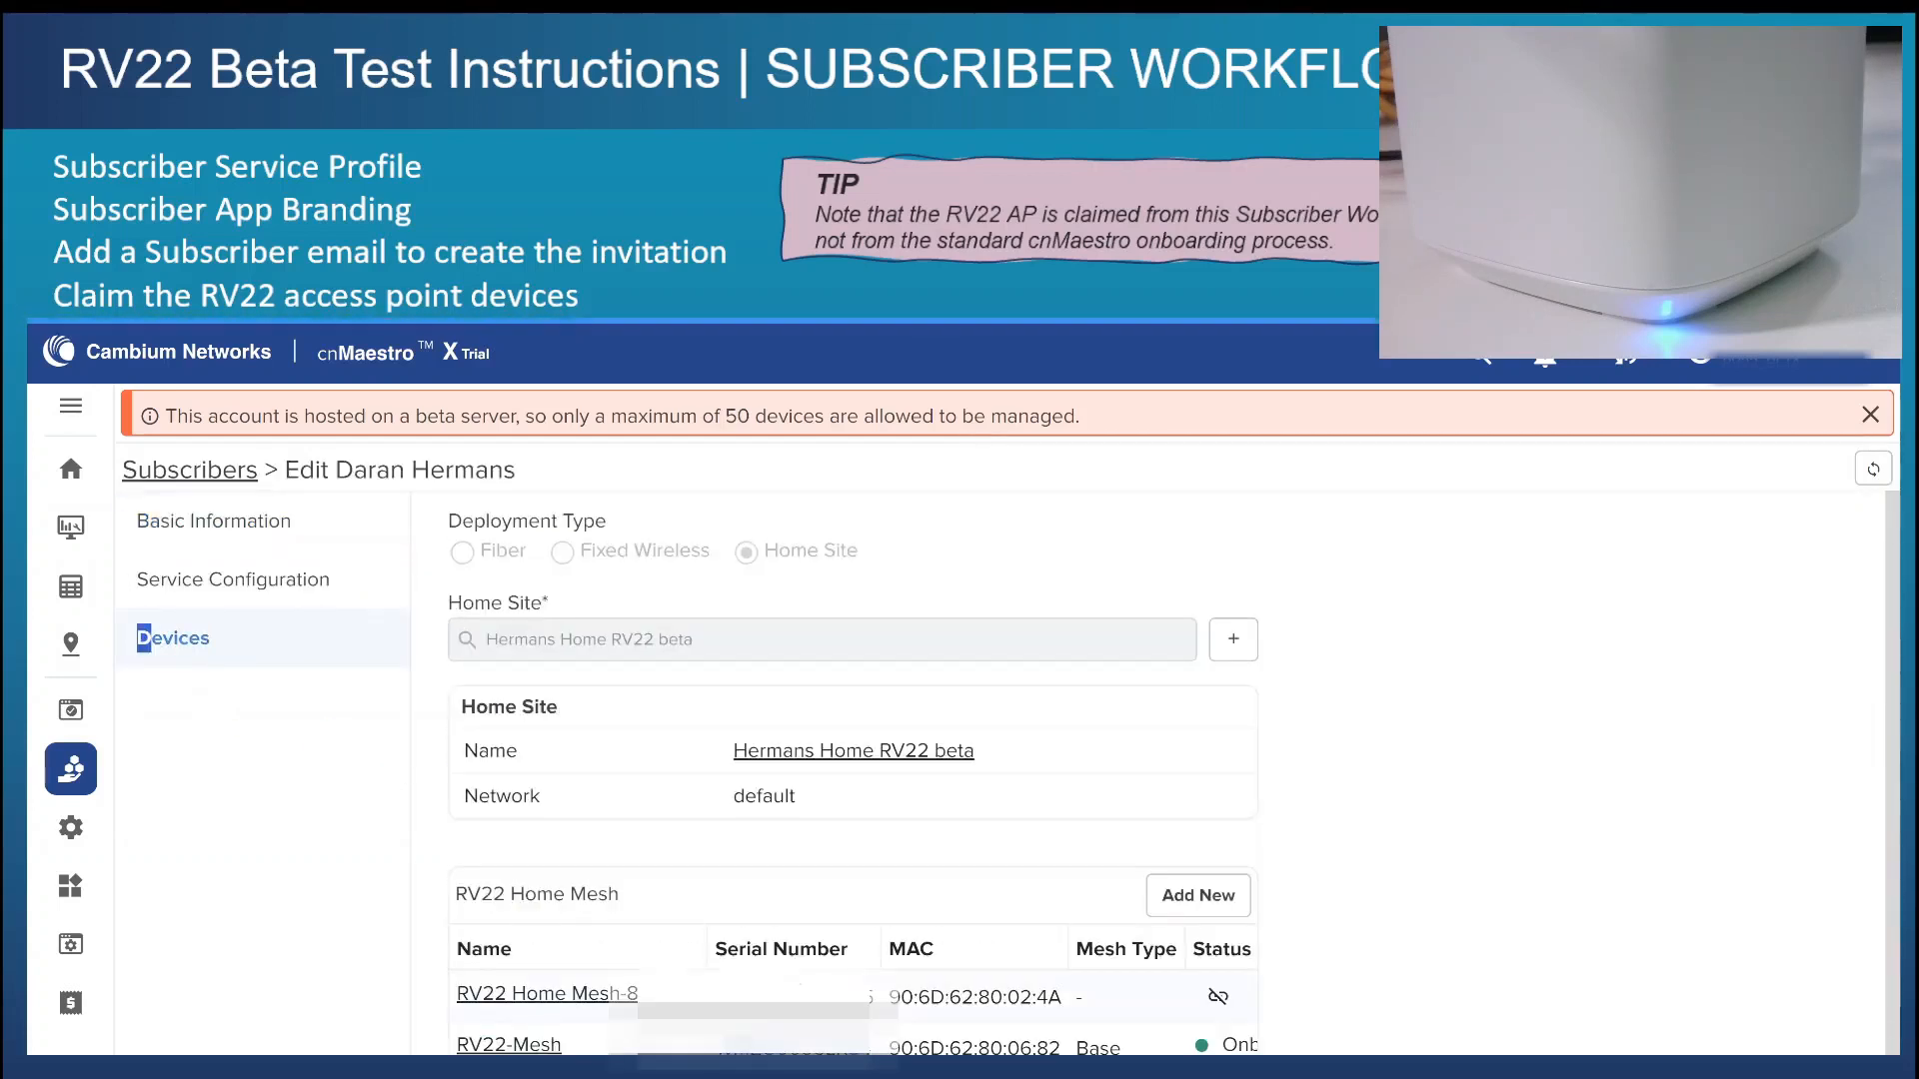
scroll(805, 1027, "down", 1)
left_click_drag(797, 1015, 1251, 1015)
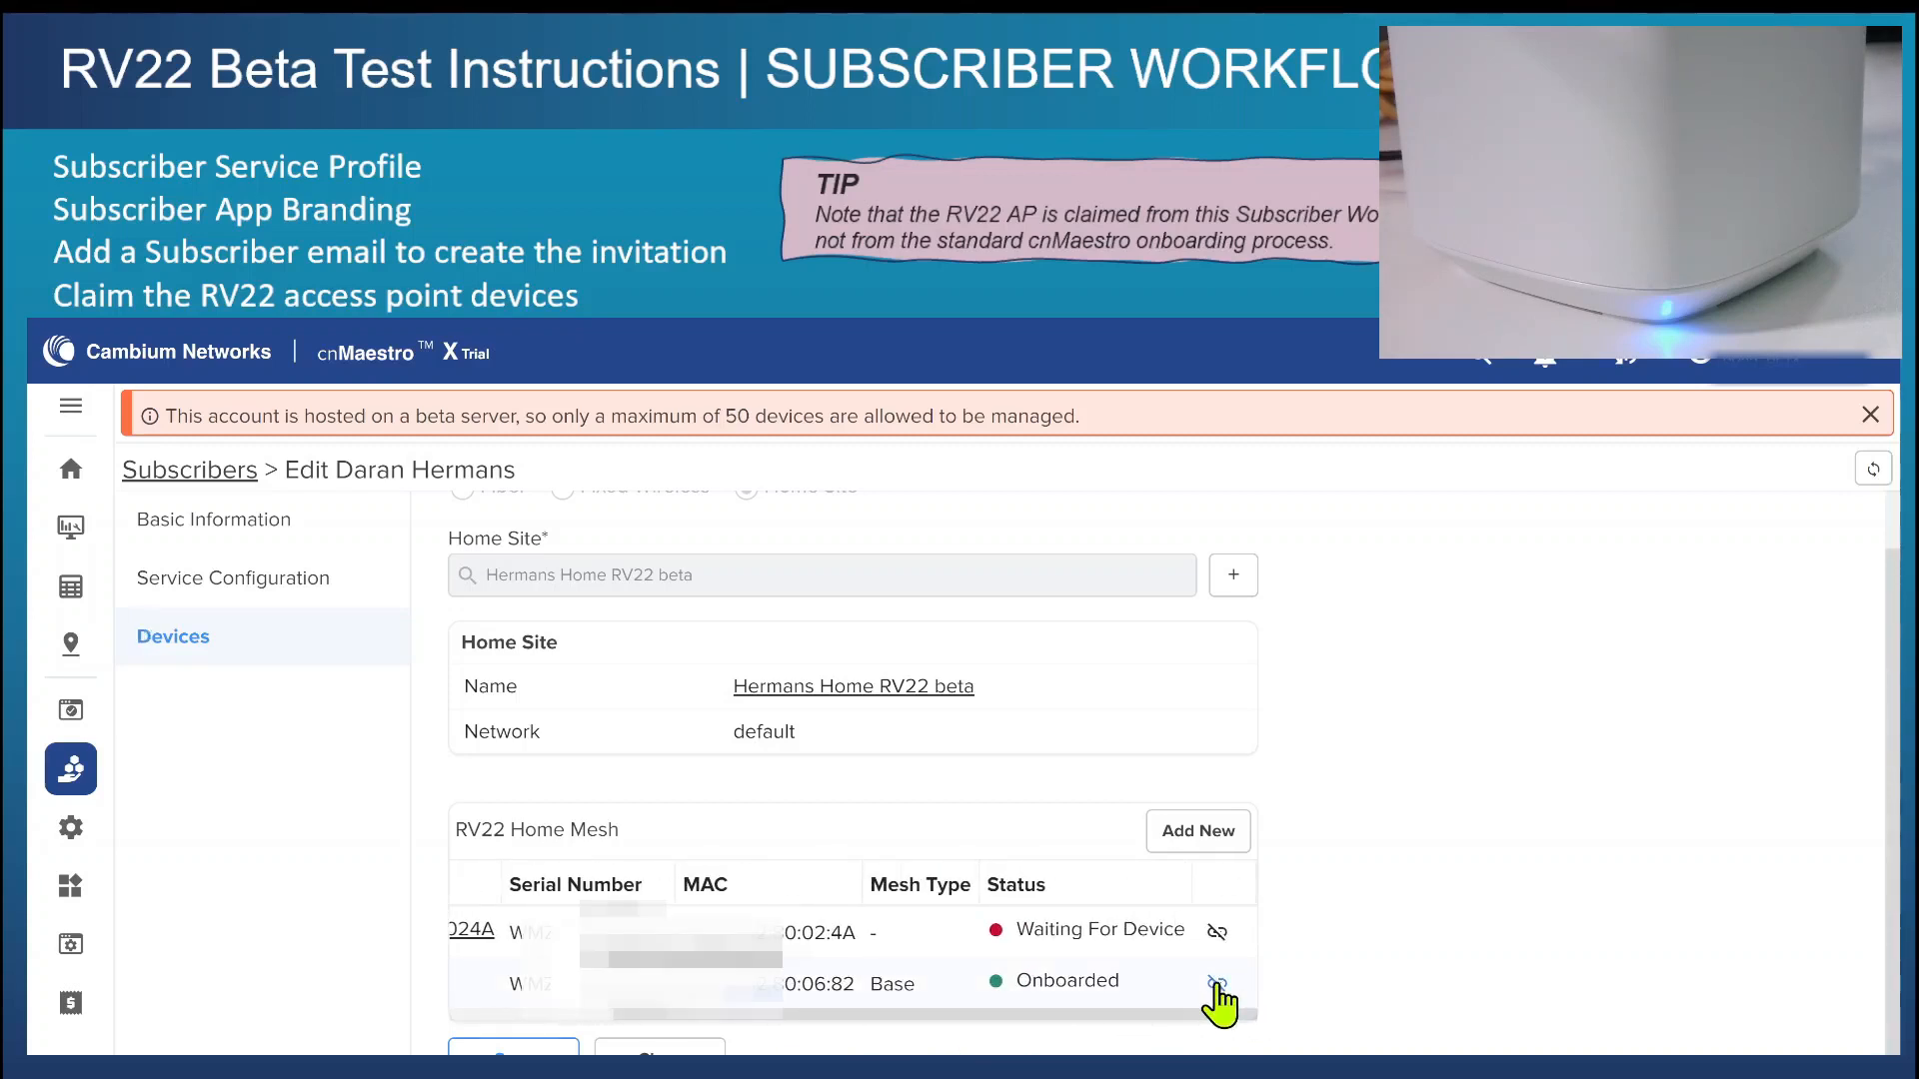
Start unlinking RV22-Mesh from the subscriber, decline the confirmation, and close the subscriber record.
left_click(1215, 984)
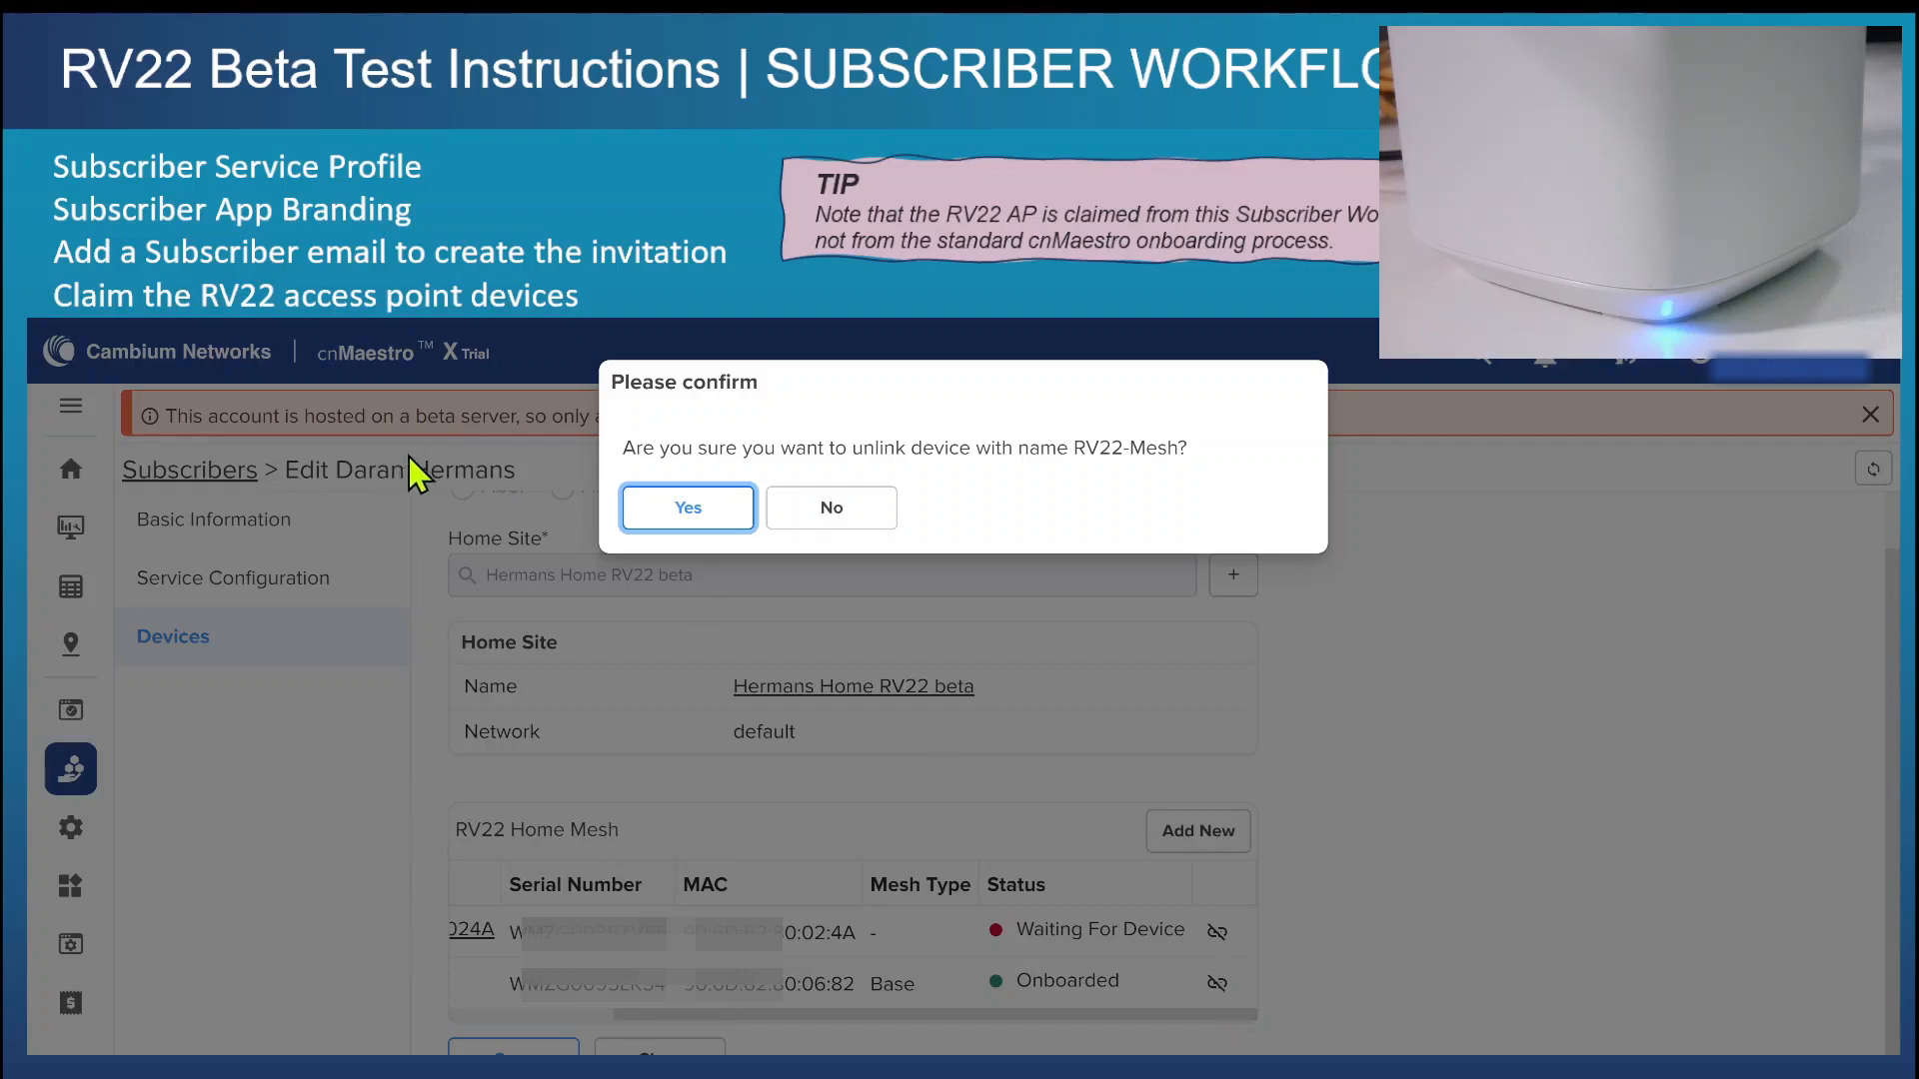
left_click(857, 511)
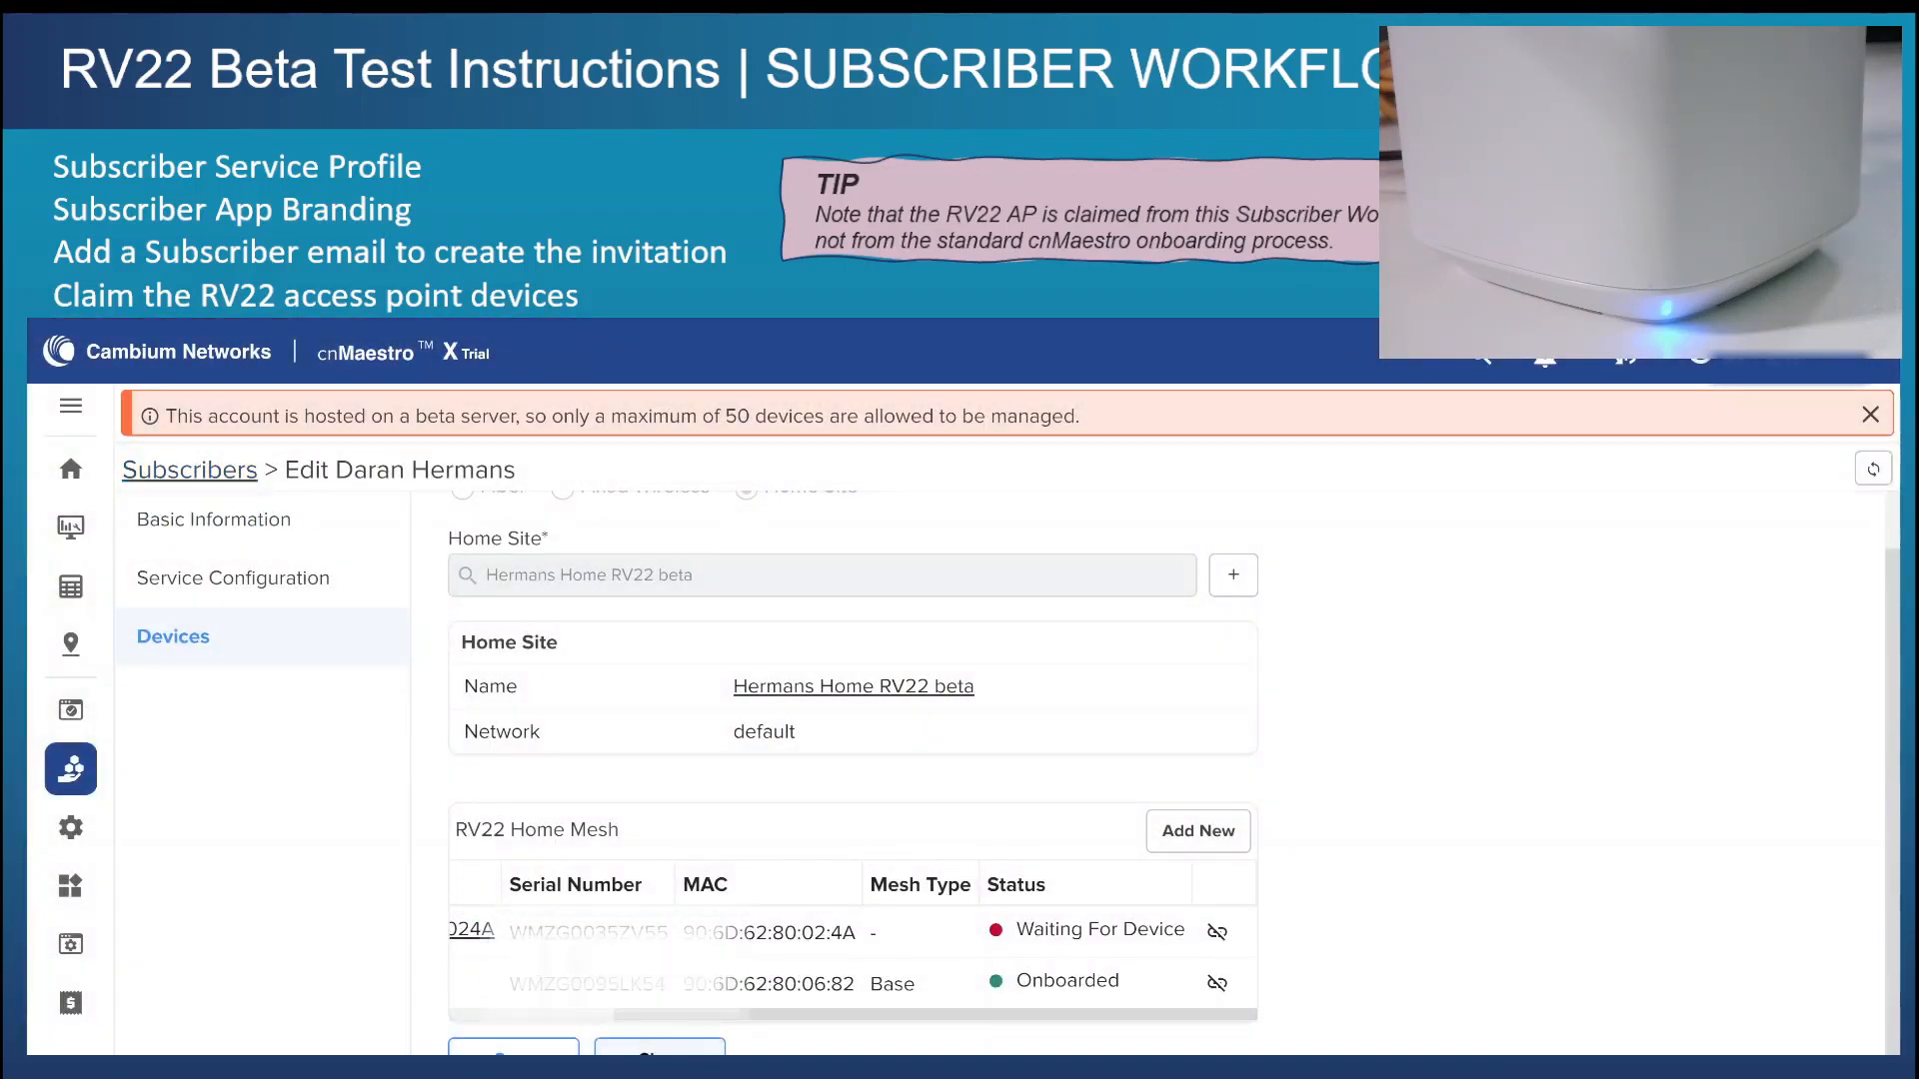
left_click(659, 1053)
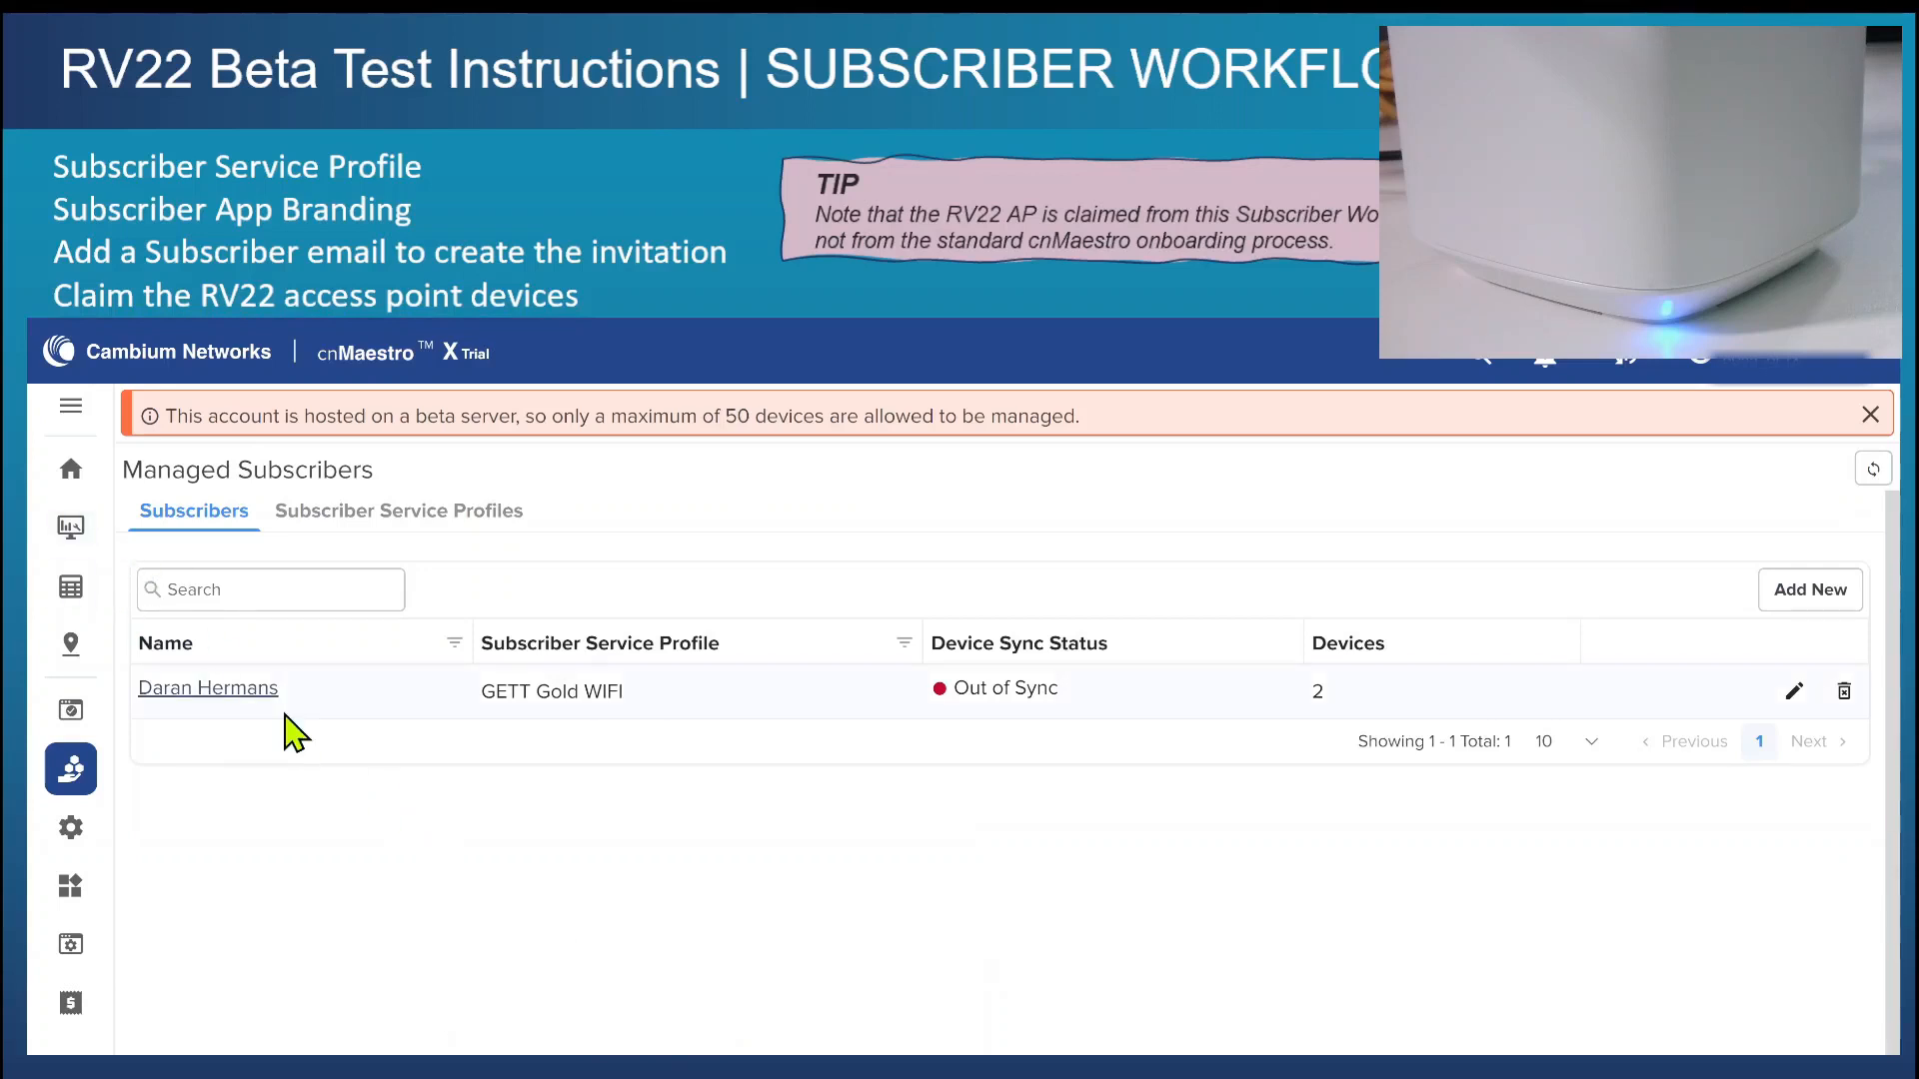